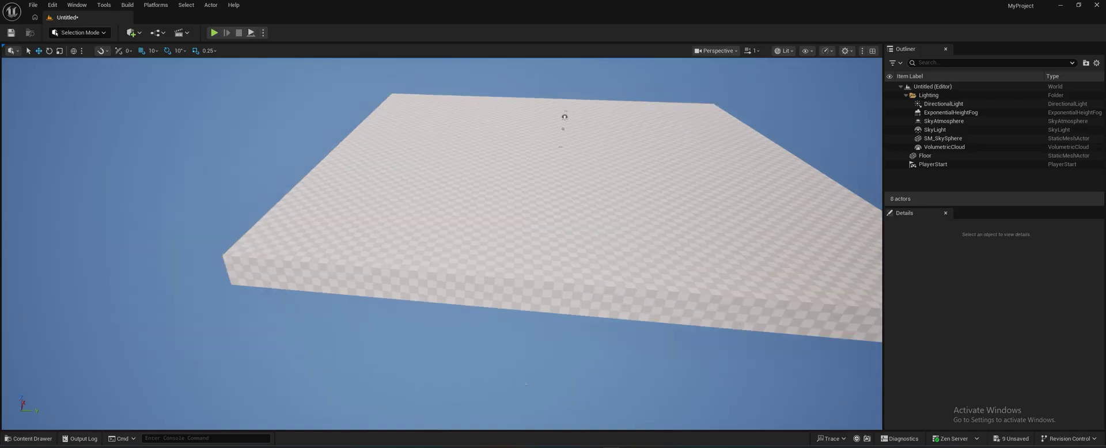
- Create a new landscape of 1×1 components with 63×63-quad sections over the floor
{"action": "right_click_drag", "start_coordinate": [525, 384], "coordinate": [542, 356]}
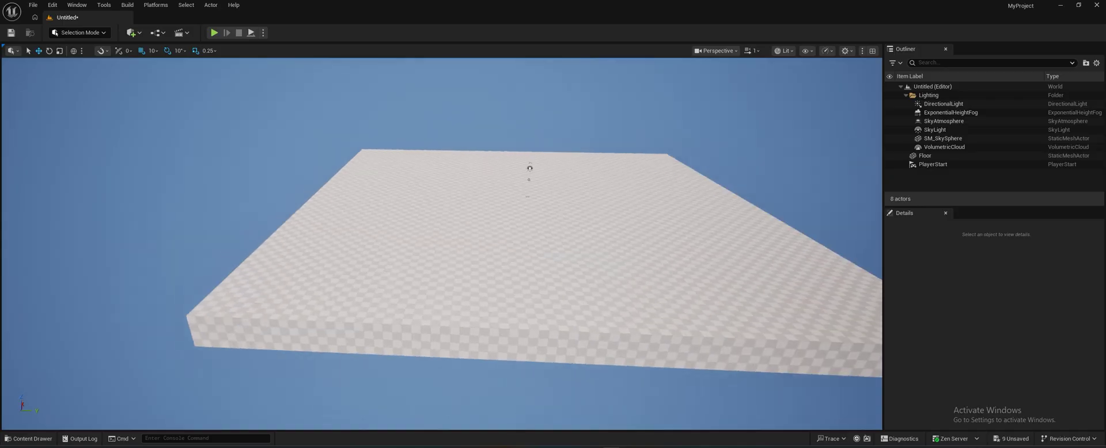
{"action": "left_click", "coordinate": [100, 33]}
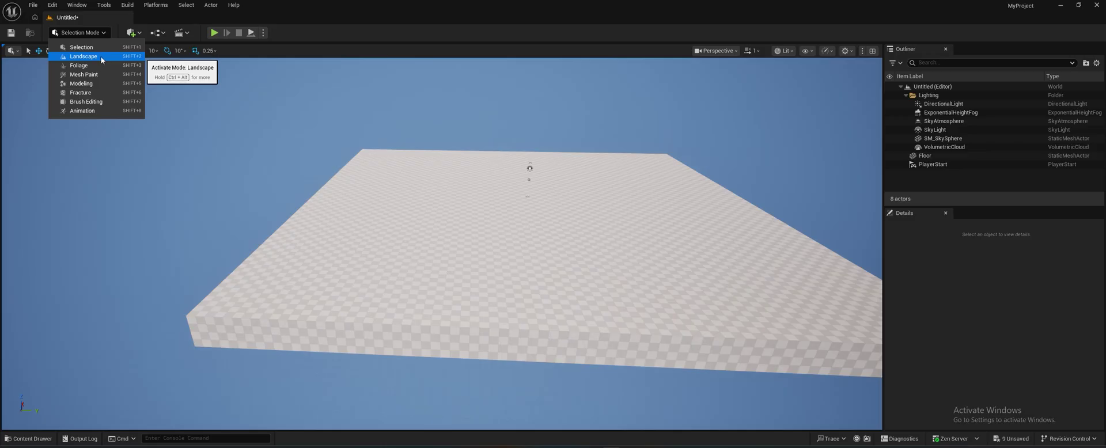
{"action": "left_click", "coordinate": [91, 57]}
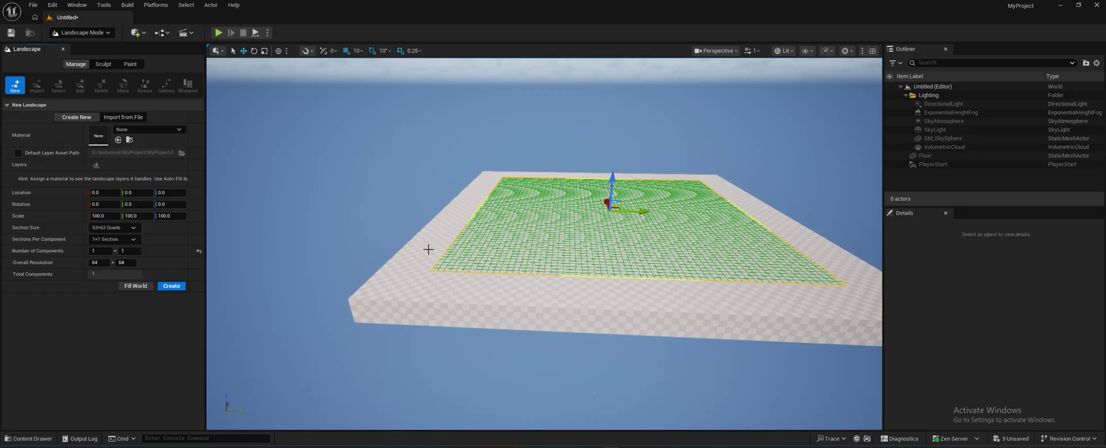
{"action": "left_click", "coordinate": [172, 286]}
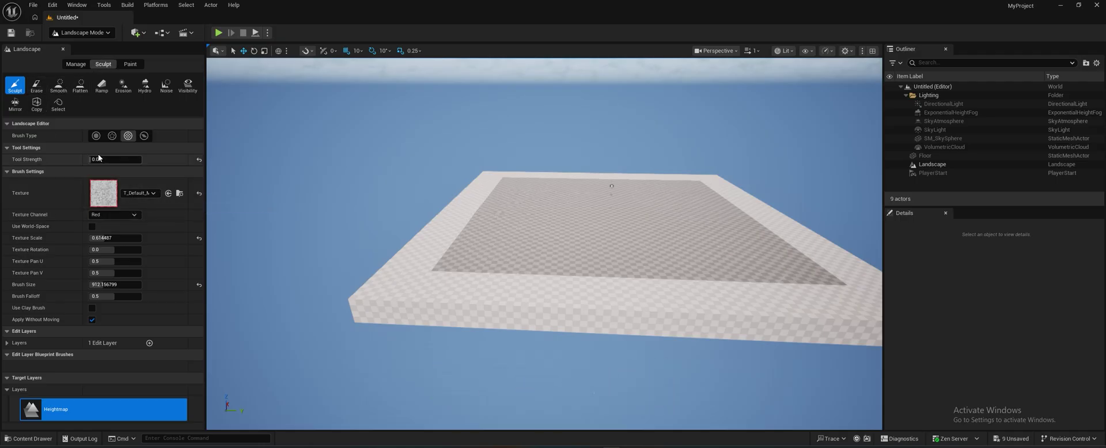
- Sculpt uneven hills on the landscape with the circle brush at about 0.3768 strength and smooth them out
{"action": "left_click", "coordinate": [96, 135]}
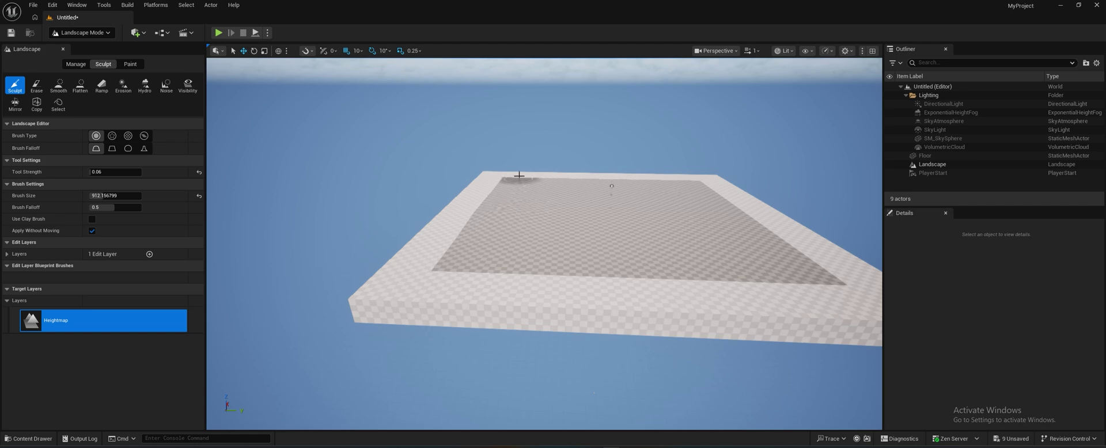
{"action": "left_click_drag", "start_coordinate": [96, 172], "coordinate": [109, 172]}
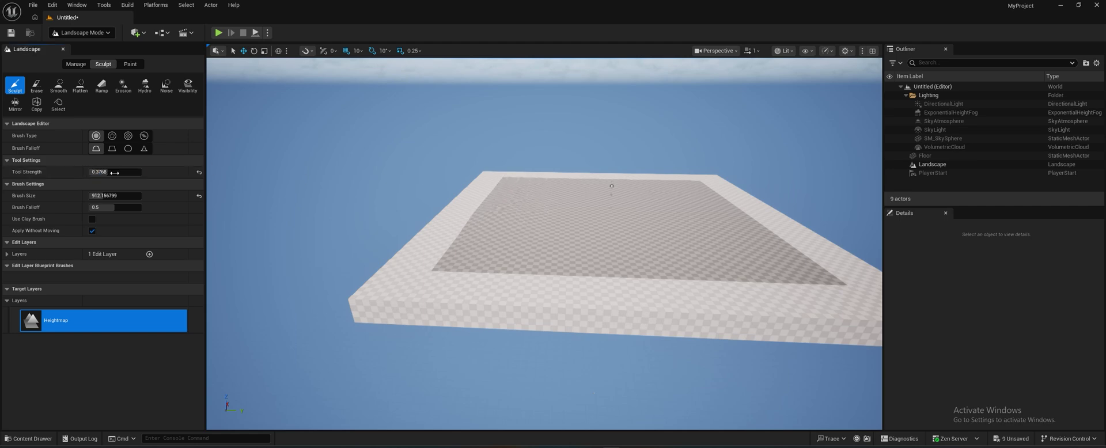
{"action": "mouse_move", "coordinate": [521, 210]}
{"action": "left_mouse_down"}
{"action": "mouse_move", "coordinate": [499, 175]}
{"action": "mouse_move", "coordinate": [497, 207]}
{"action": "mouse_move", "coordinate": [619, 256]}
{"action": "mouse_move", "coordinate": [760, 248]}
{"action": "mouse_move", "coordinate": [697, 187]}
{"action": "mouse_move", "coordinate": [600, 189]}
{"action": "mouse_move", "coordinate": [651, 216]}
{"action": "mouse_move", "coordinate": [633, 246]}
{"action": "mouse_move", "coordinate": [703, 241]}
{"action": "mouse_move", "coordinate": [716, 192]}
{"action": "mouse_move", "coordinate": [703, 201]}
{"action": "mouse_move", "coordinate": [708, 220]}
{"action": "left_mouse_up"}
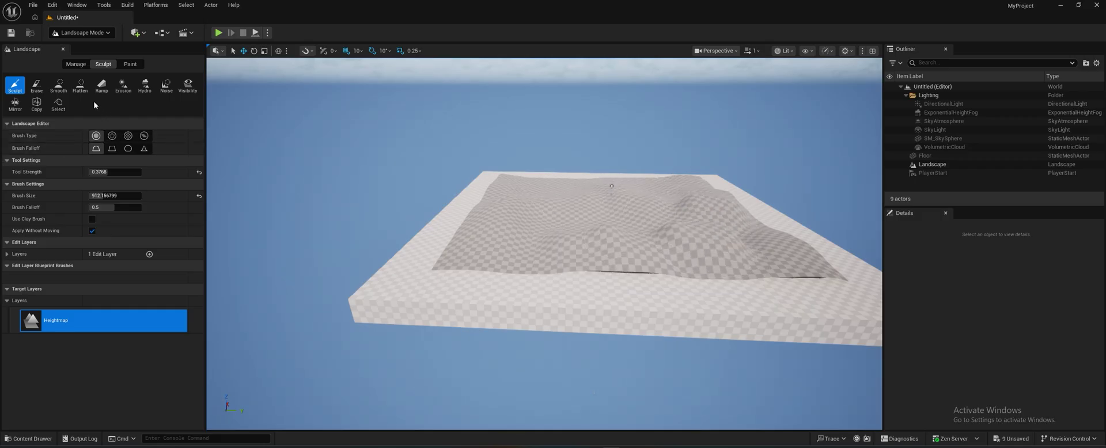
{"action": "left_click", "coordinate": [58, 85]}
{"action": "mouse_move", "coordinate": [611, 255]}
{"action": "left_mouse_down"}
{"action": "mouse_move", "coordinate": [694, 229]}
{"action": "mouse_move", "coordinate": [716, 237]}
{"action": "mouse_move", "coordinate": [510, 198]}
{"action": "mouse_move", "coordinate": [665, 193]}
{"action": "left_mouse_up"}
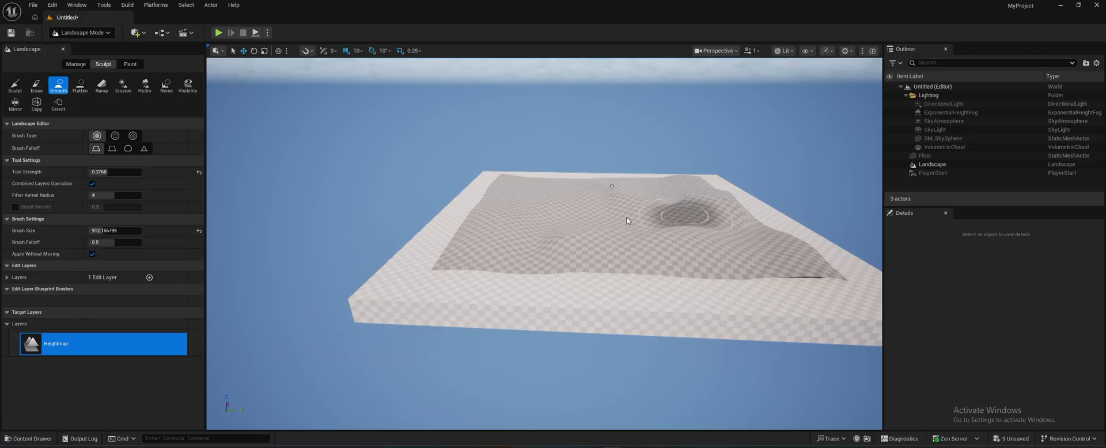
- Return to Selection mode and select the sculpted landscape
{"action": "left_click", "coordinate": [72, 37]}
{"action": "left_click", "coordinate": [84, 48]}
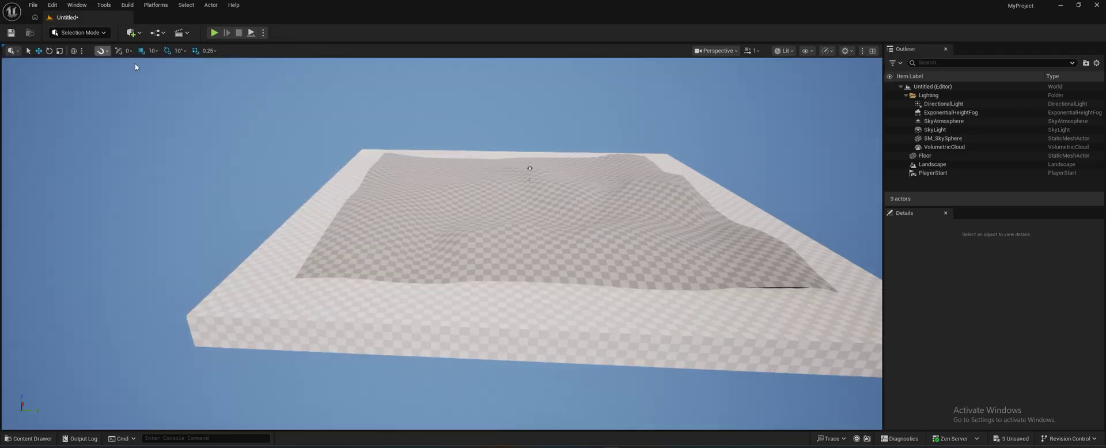
{"action": "right_click_drag", "start_coordinate": [409, 174], "coordinate": [424, 187]}
{"action": "key", "text": "w"}
{"action": "left_click", "coordinate": [462, 165]}
{"action": "key", "text": "w"}
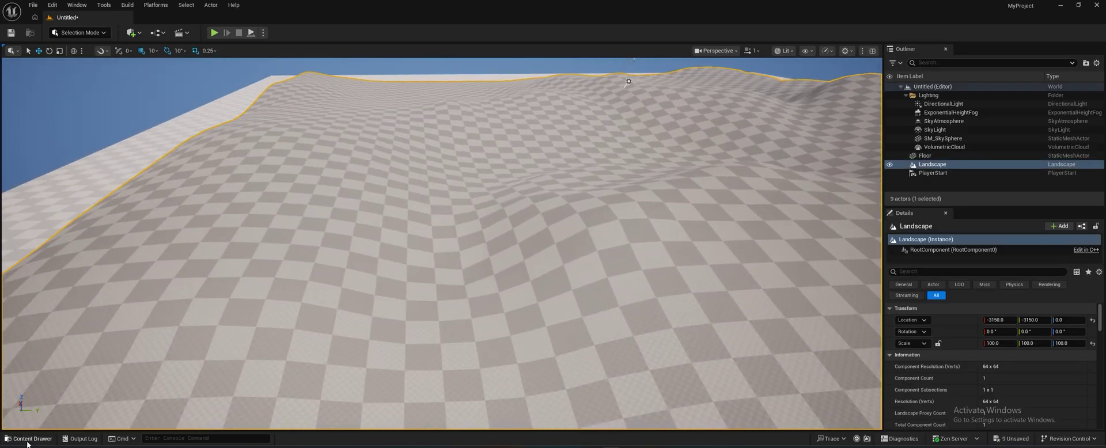
- Examine the Ground037 textures stored in folder 1 of Content/Lands
{"action": "left_click", "coordinate": [27, 441]}
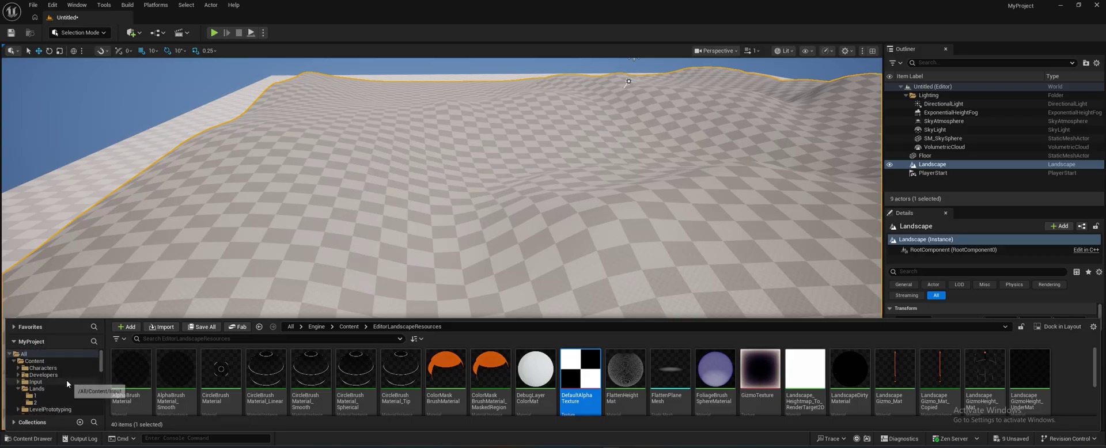
{"action": "left_click", "coordinate": [51, 388]}
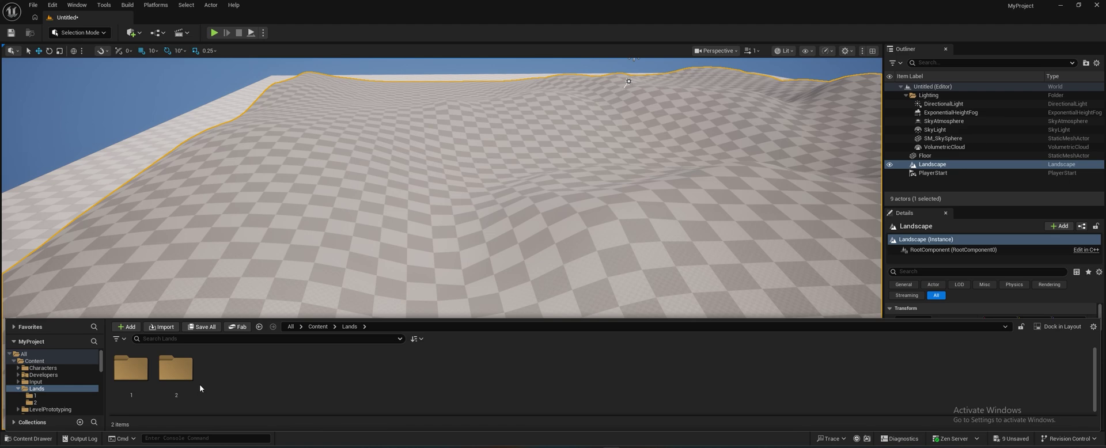
{"action": "double_click", "coordinate": [130, 369]}
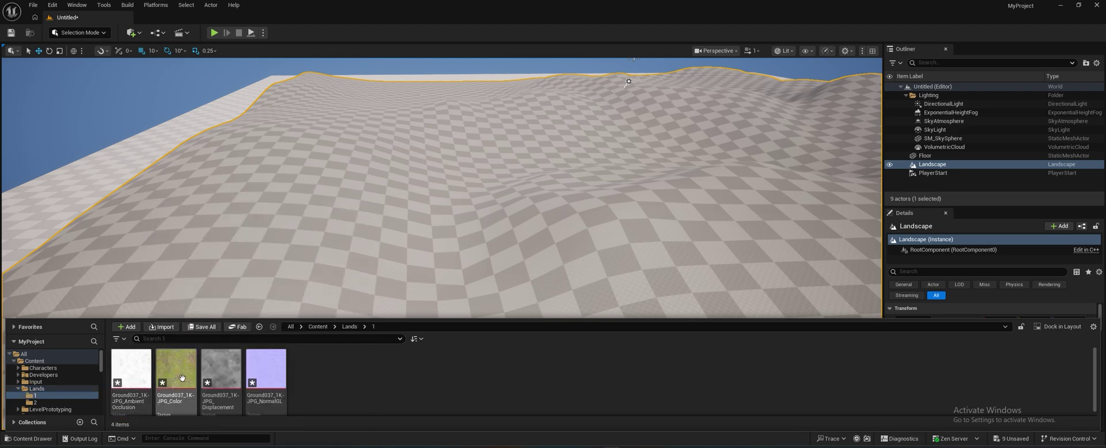
{"action": "mouse_move", "coordinate": [182, 378]}
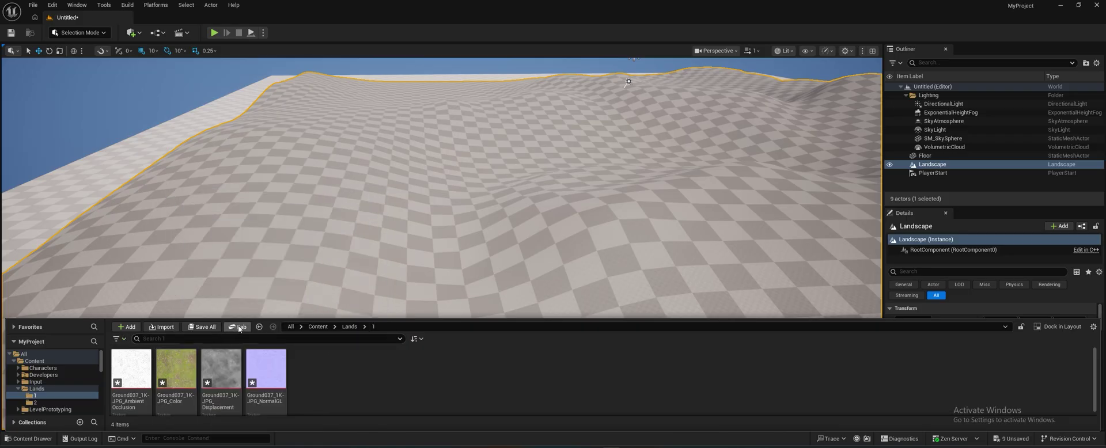
- Preview the wjvpaff_4K_Albedo texture from folder 2 of Lands and close its editor
{"action": "left_click", "coordinate": [258, 327]}
{"action": "double_click", "coordinate": [182, 364]}
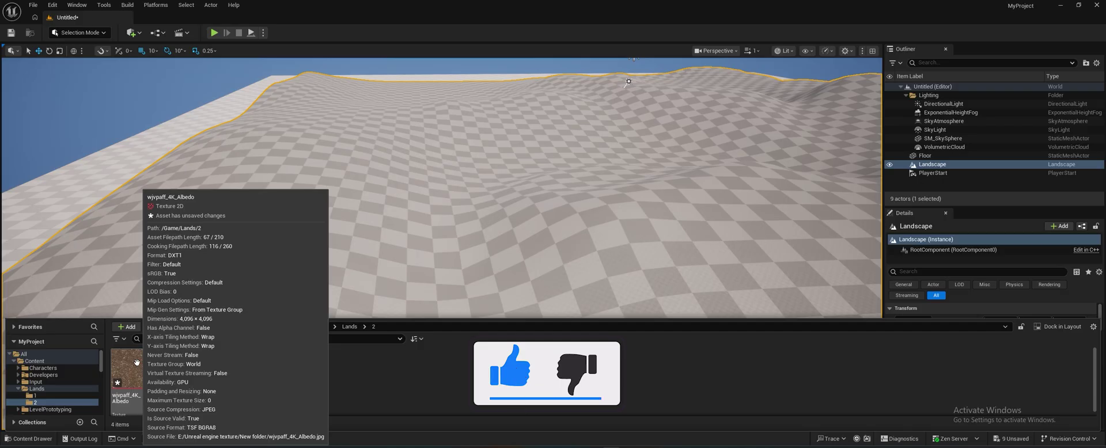
{"action": "double_click", "coordinate": [137, 362]}
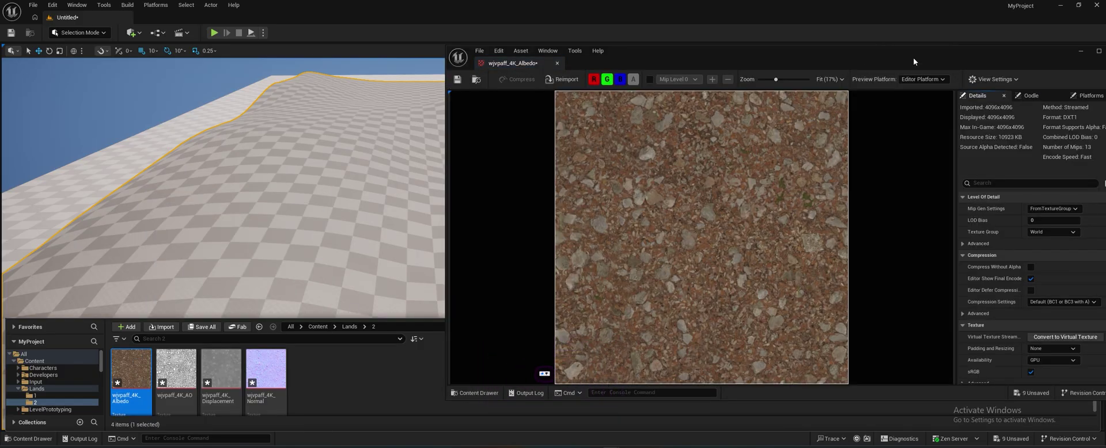
{"action": "left_click_drag", "start_coordinate": [1066, 55], "coordinate": [888, 71]}
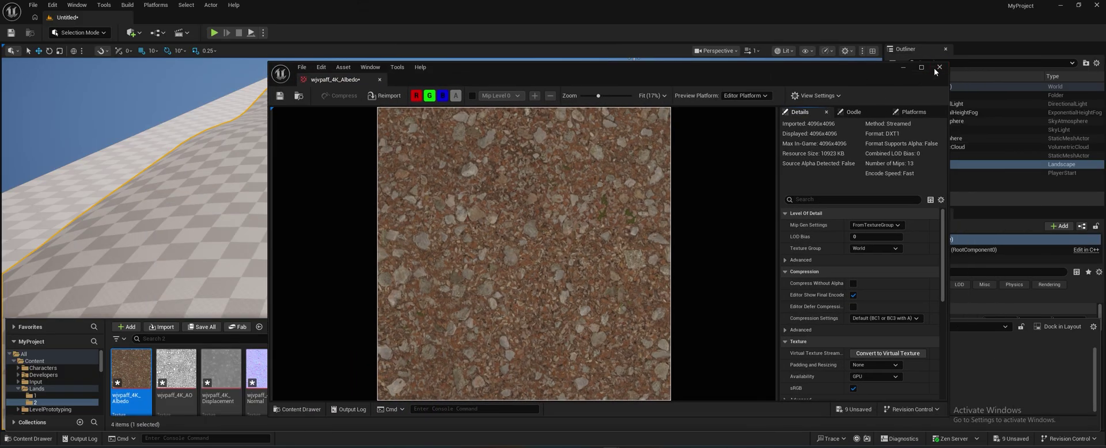
{"action": "left_click", "coordinate": [937, 68]}
- Create a new material named Master_material in the Lands folder
{"action": "left_click", "coordinate": [17, 439]}
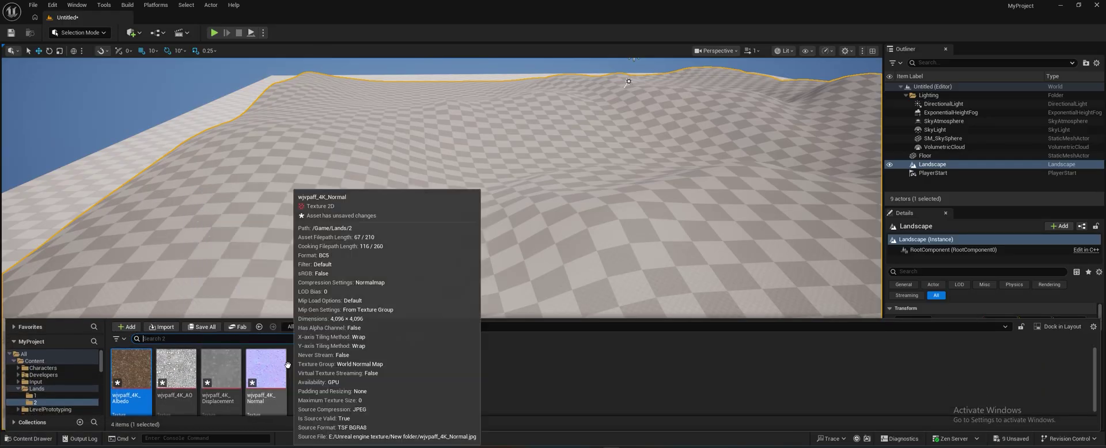
{"action": "left_click", "coordinate": [259, 326]}
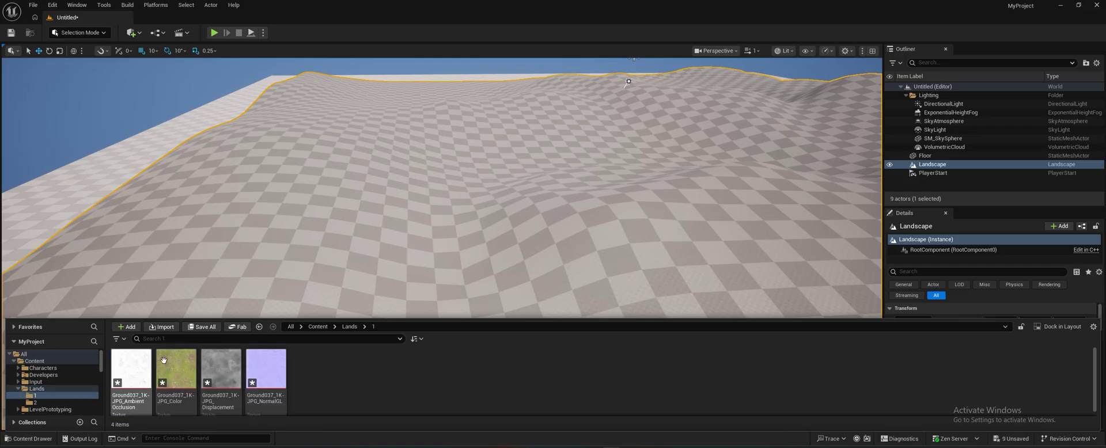
{"action": "left_click", "coordinate": [260, 326]}
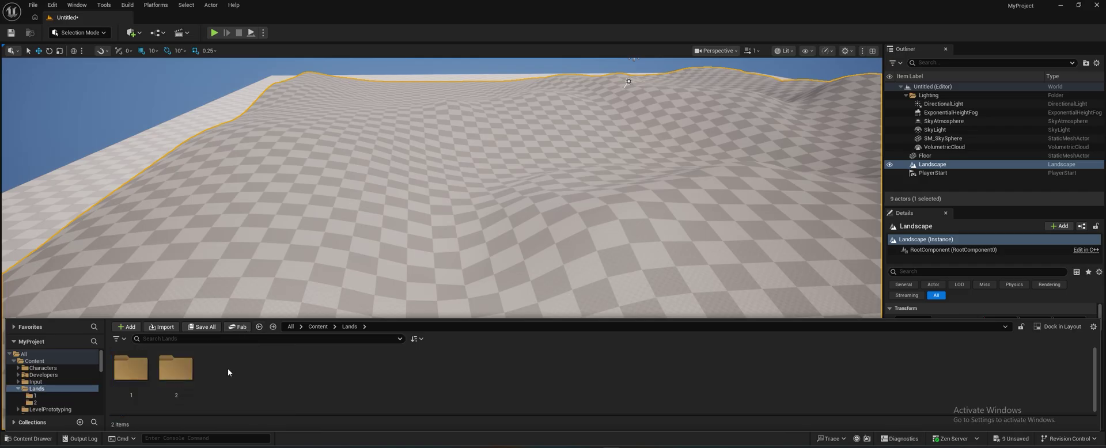
{"action": "right_click", "coordinate": [227, 368]}
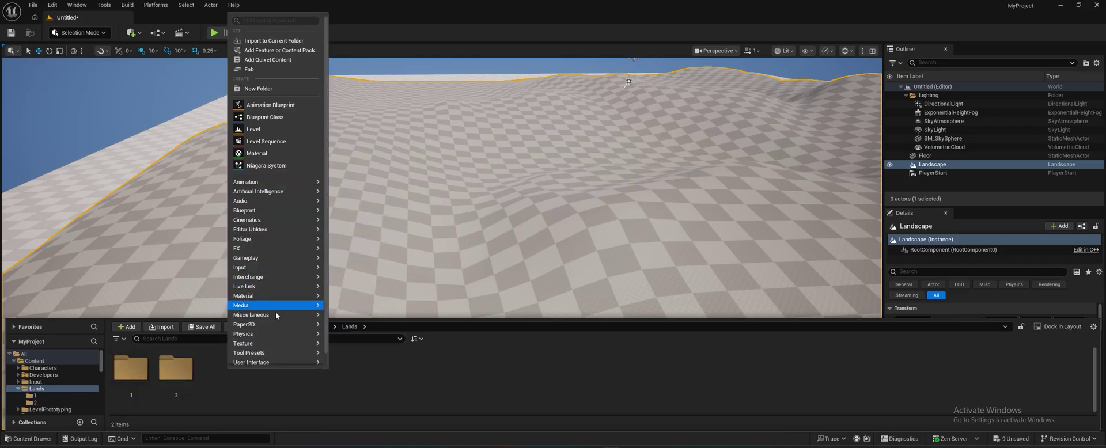
{"action": "mouse_move", "coordinate": [276, 305]}
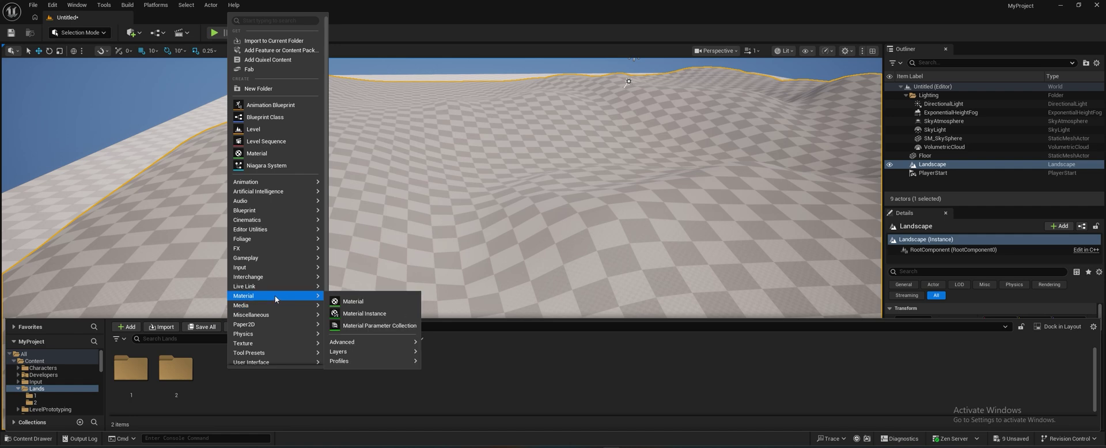
{"action": "left_click", "coordinate": [349, 300]}
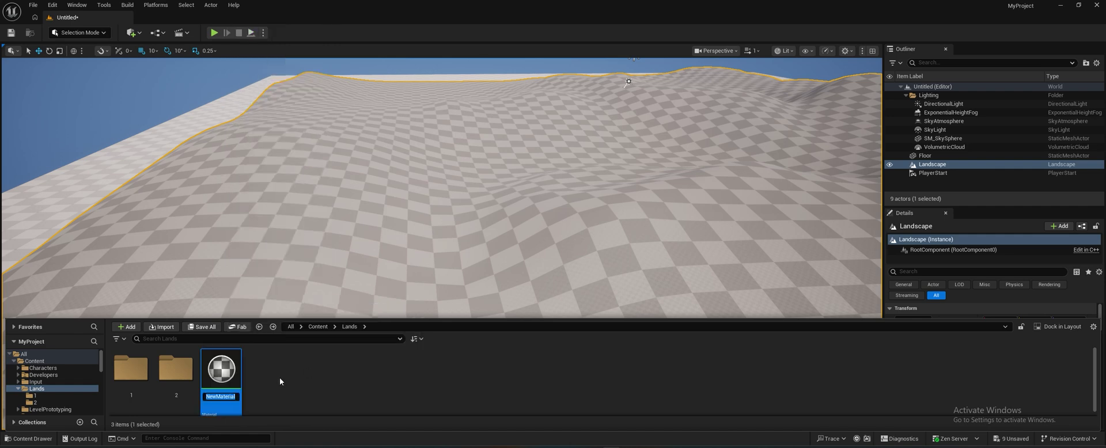
{"action": "type", "text": "M"}
{"action": "type", "text": "aster_"}
{"action": "type", "text": "mater"}
{"action": "type", "text": "ial"}
{"action": "key", "text": "Return"}
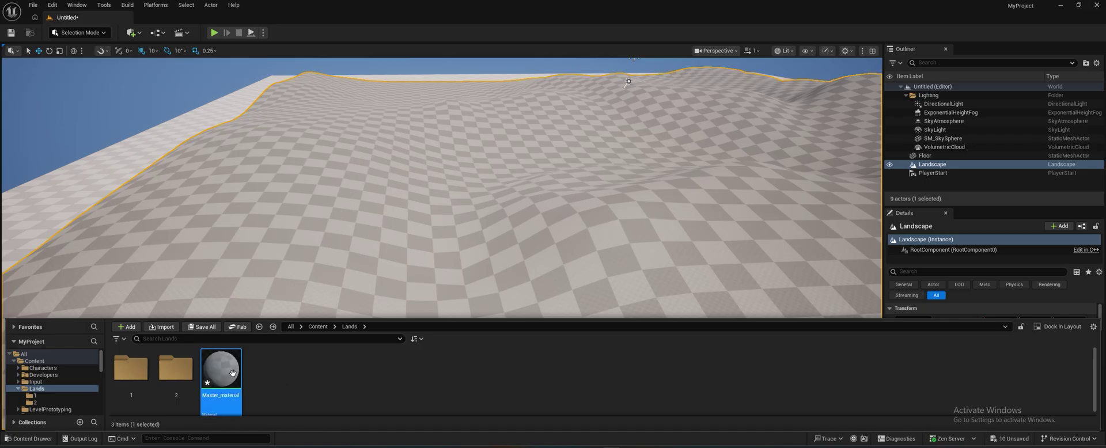
- Create a material instance from Master_material, keeping the default name
{"action": "mouse_move", "coordinate": [233, 373]}
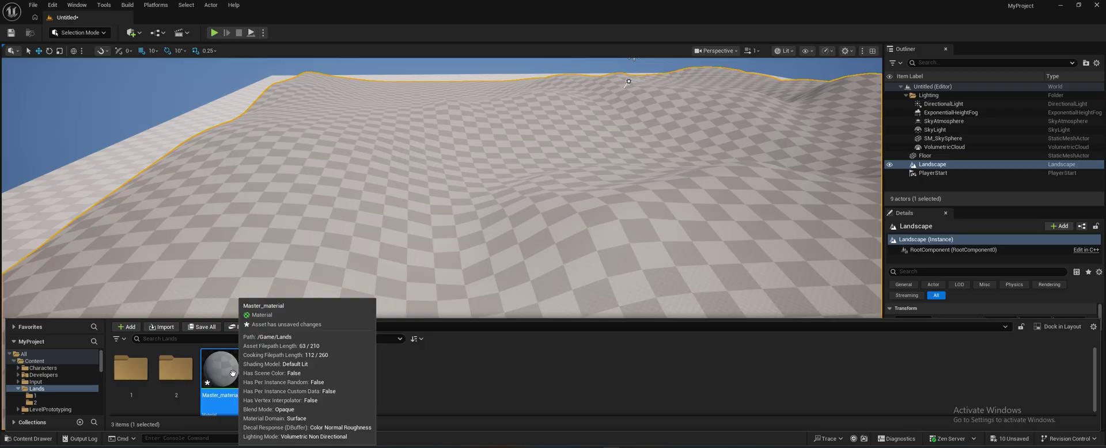
{"action": "right_click", "coordinate": [233, 374]}
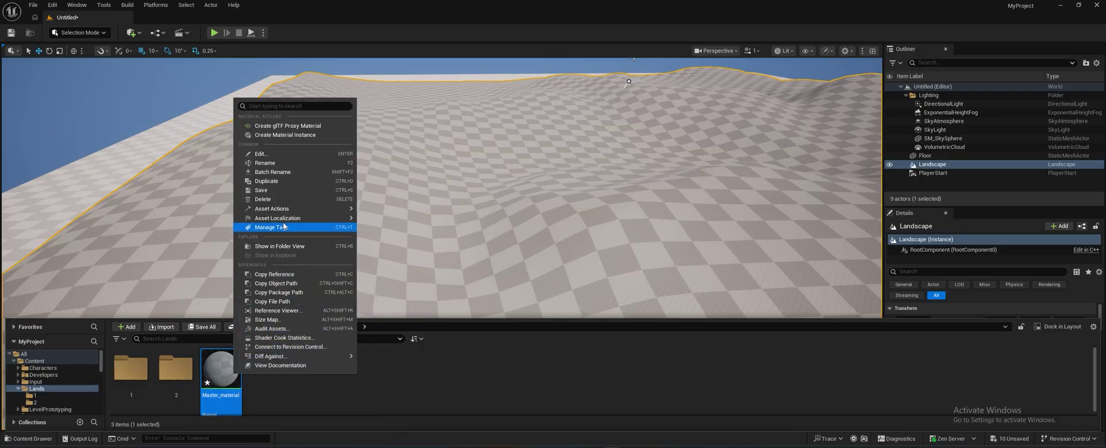
{"action": "left_click", "coordinate": [287, 136]}
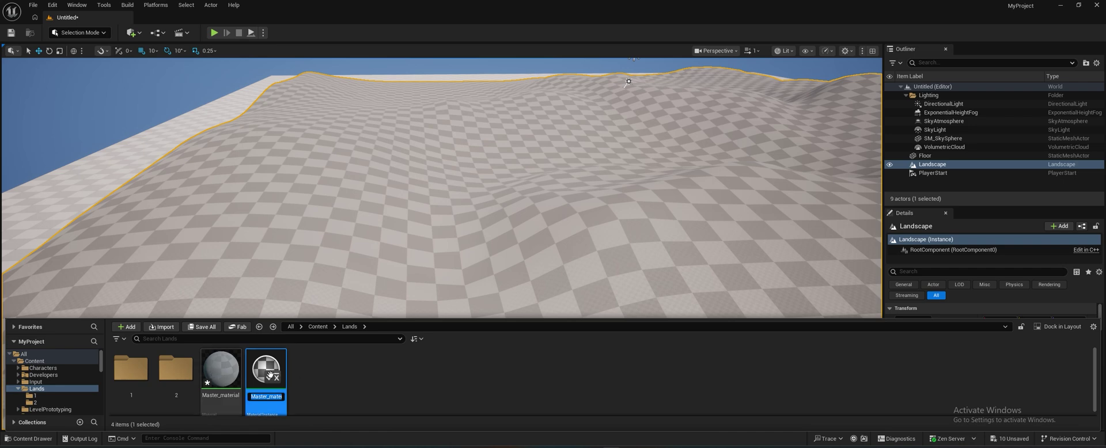
{"action": "key", "text": "Return"}
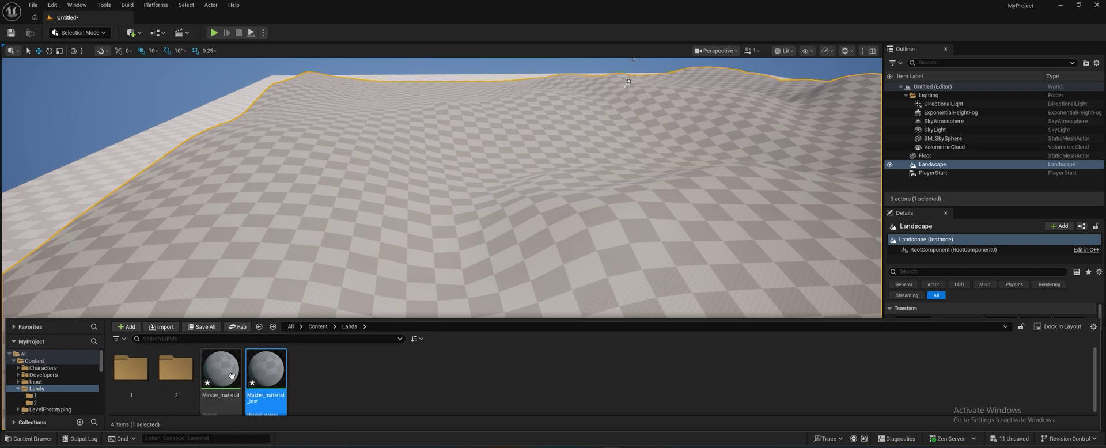
- Open Master_material and add the four Ground037 textures from folder 1 to its graph as texture samples
{"action": "double_click", "coordinate": [230, 375]}
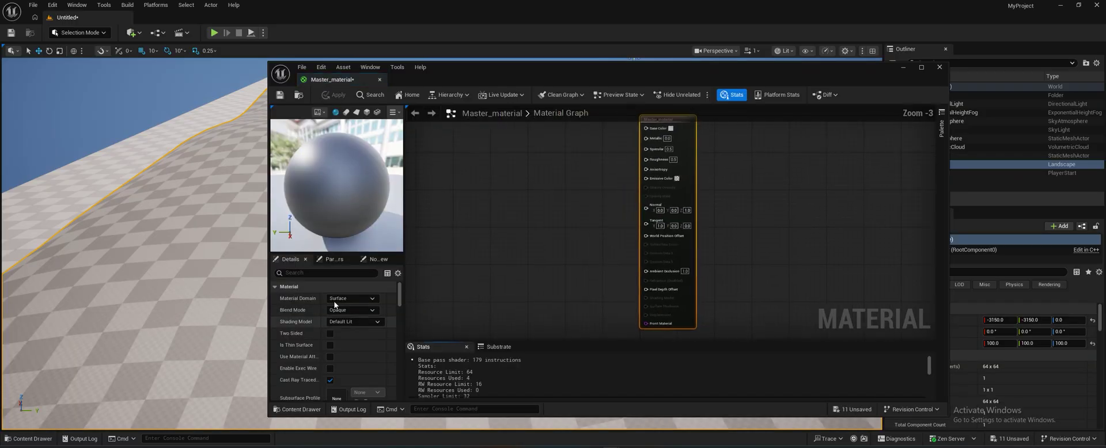
{"action": "right_click_drag", "start_coordinate": [501, 229], "coordinate": [625, 238]}
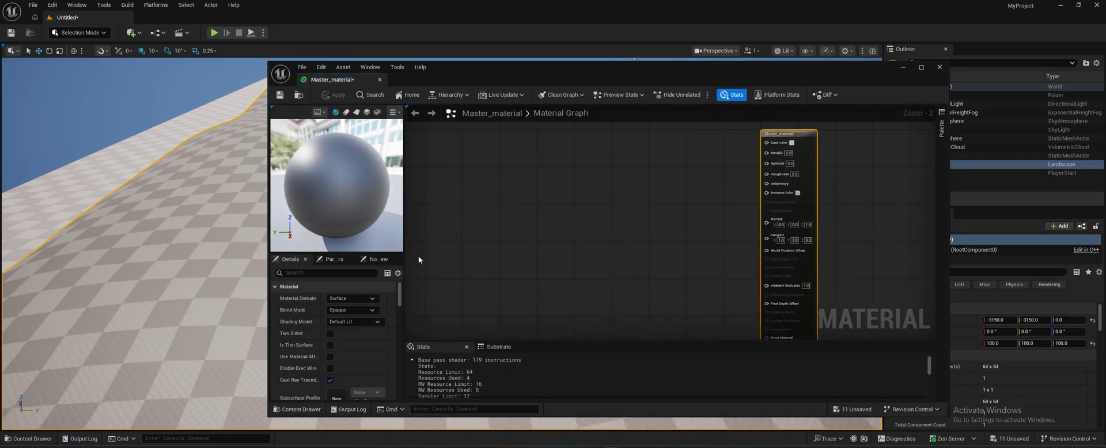
{"action": "left_click", "coordinate": [29, 438]}
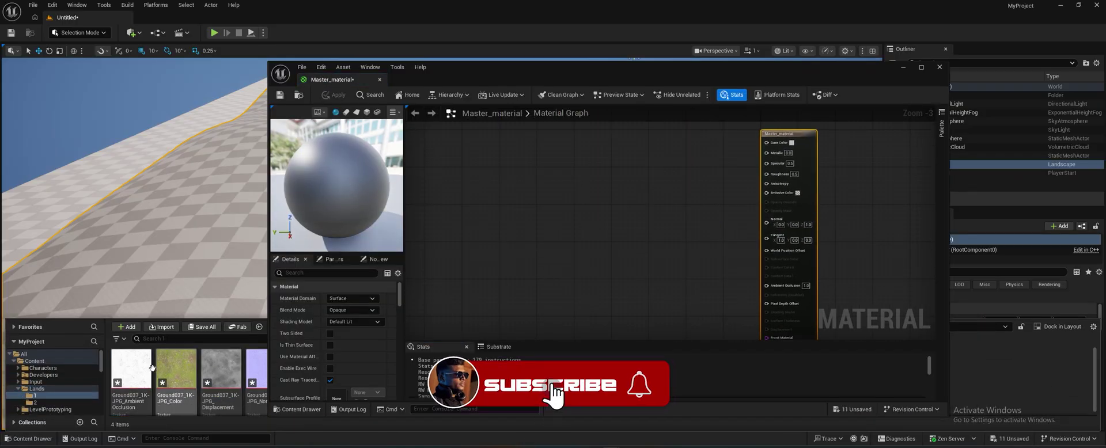
{"action": "left_click", "coordinate": [137, 372]}
{"action": "left_click", "coordinate": [255, 373], "text": "shift"}
{"action": "left_click_drag", "start_coordinate": [221, 373], "coordinate": [507, 178]}
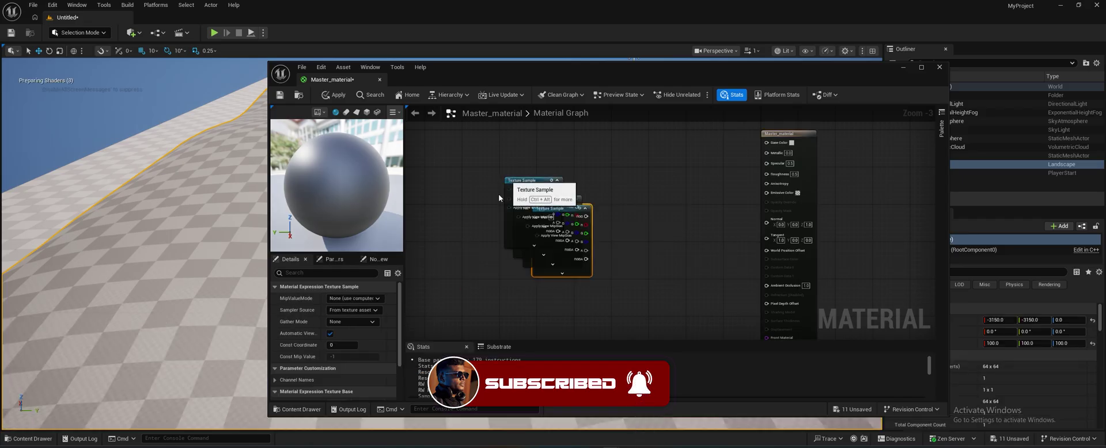
- Add the four wjvpaff_4K textures from folder 2 to the material graph, below the Ground037 samples
{"action": "left_click", "coordinate": [29, 438]}
{"action": "left_click_drag", "start_coordinate": [522, 71], "coordinate": [720, 49]}
{"action": "left_click", "coordinate": [259, 327]}
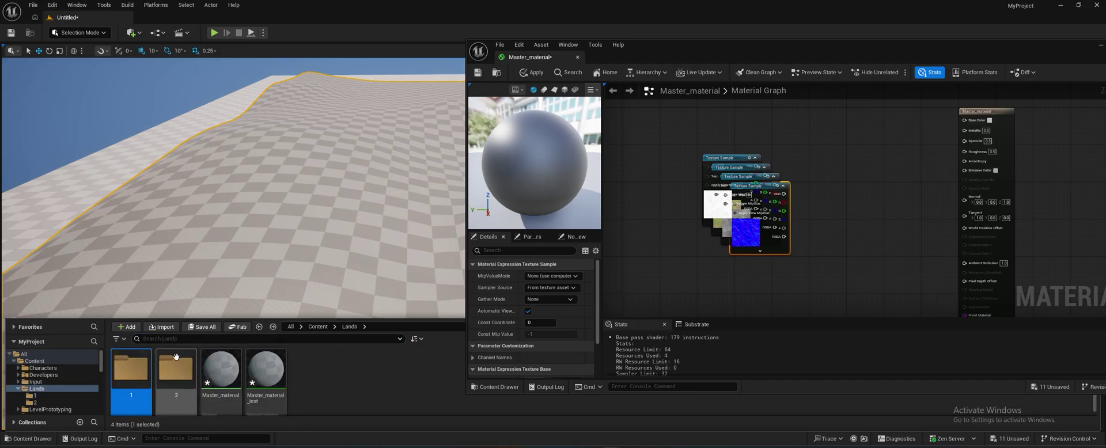
{"action": "left_click", "coordinate": [263, 367], "text": "shift"}
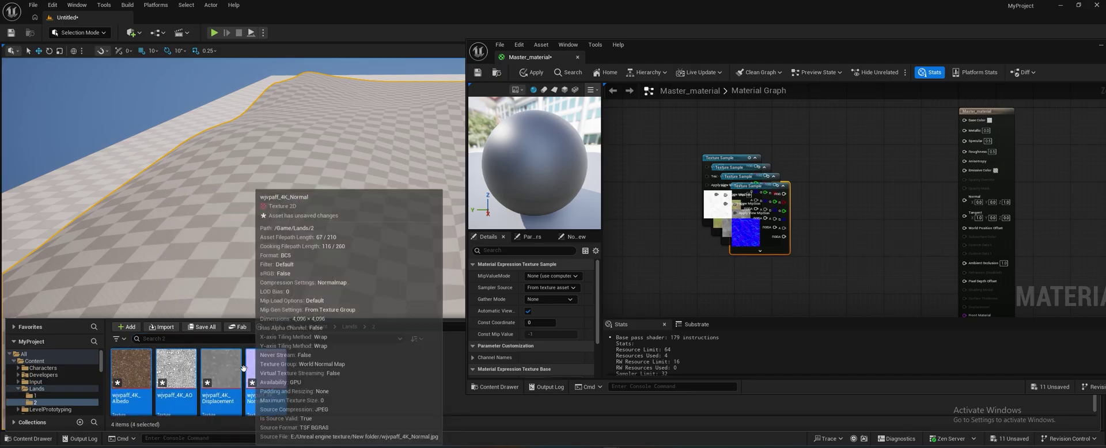
{"action": "left_click_drag", "start_coordinate": [263, 366], "coordinate": [642, 264]}
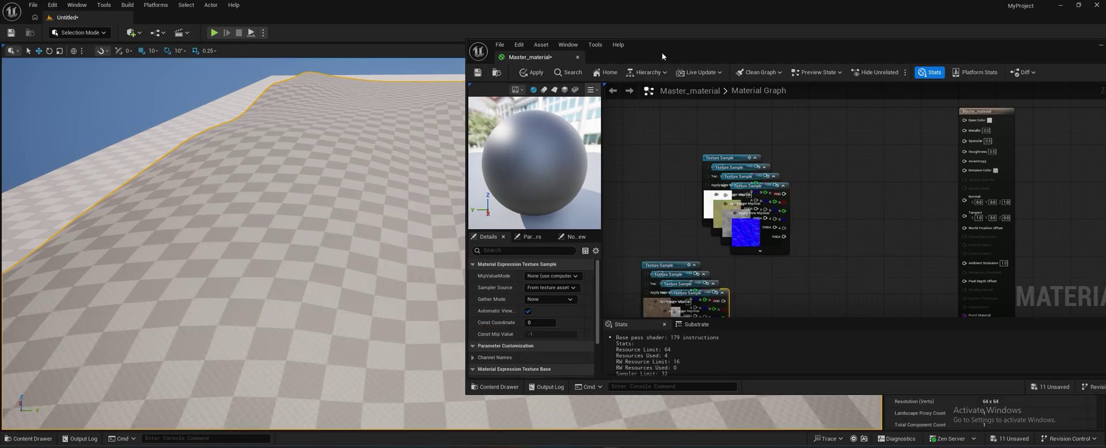
- Set the sampler source of all eight texture samples to Shared: Wrap
{"action": "left_click_drag", "start_coordinate": [662, 50], "coordinate": [428, 86]}
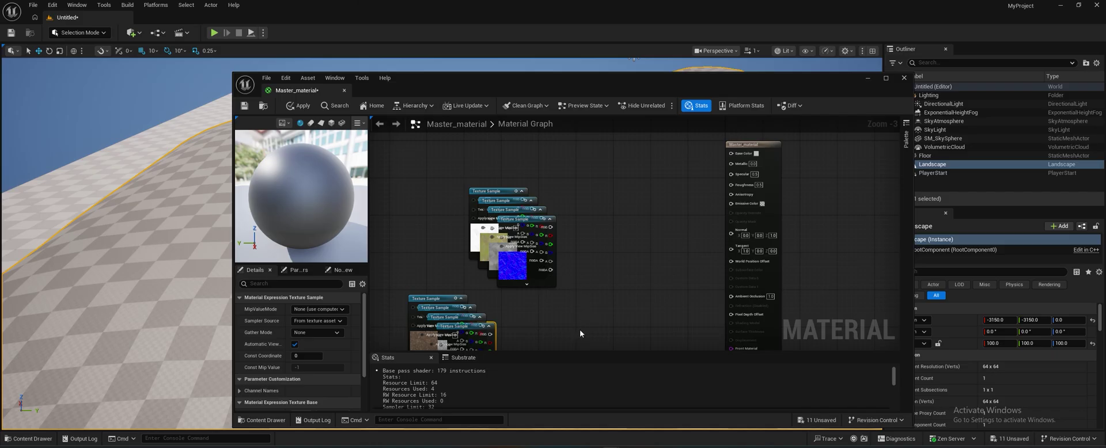
{"action": "left_click_drag", "start_coordinate": [400, 192], "coordinate": [564, 316]}
{"action": "left_click", "coordinate": [319, 321]}
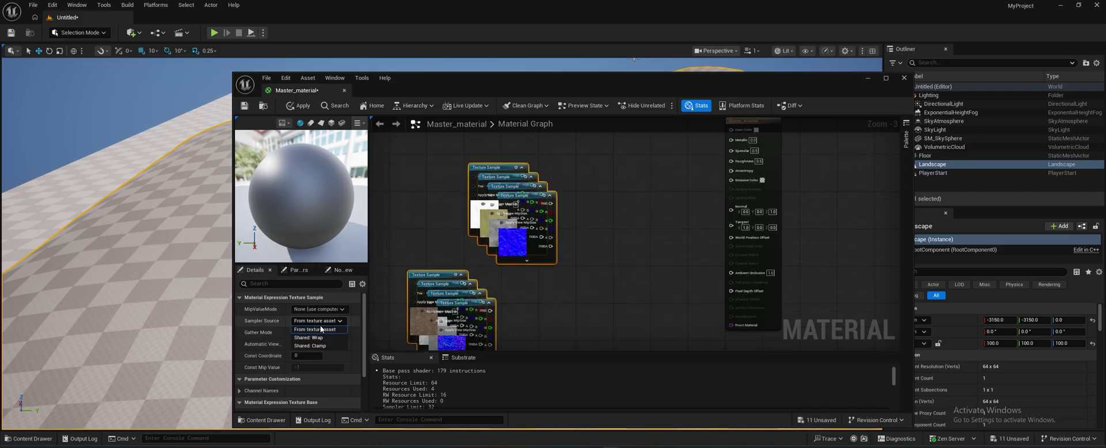
{"action": "left_click", "coordinate": [303, 339]}
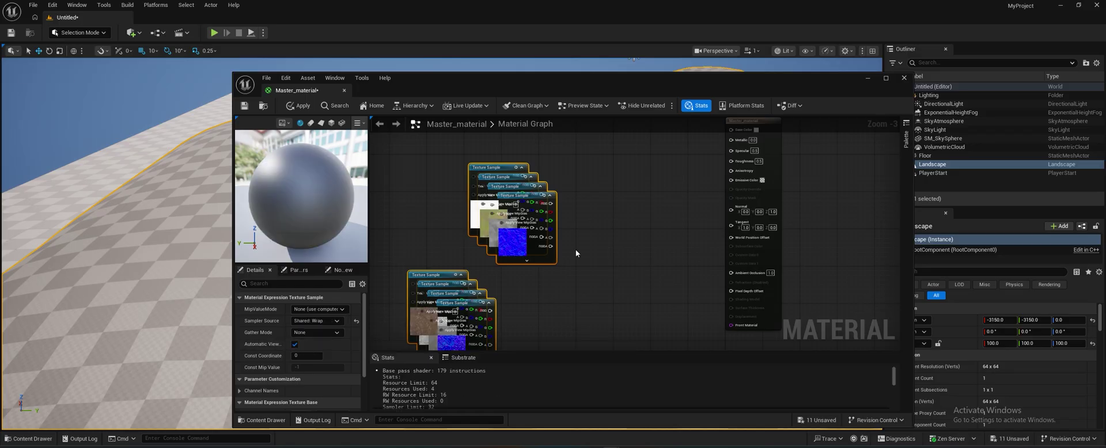
{"action": "right_click_drag", "start_coordinate": [554, 171], "coordinate": [540, 234]}
{"action": "left_click", "coordinate": [539, 233]}
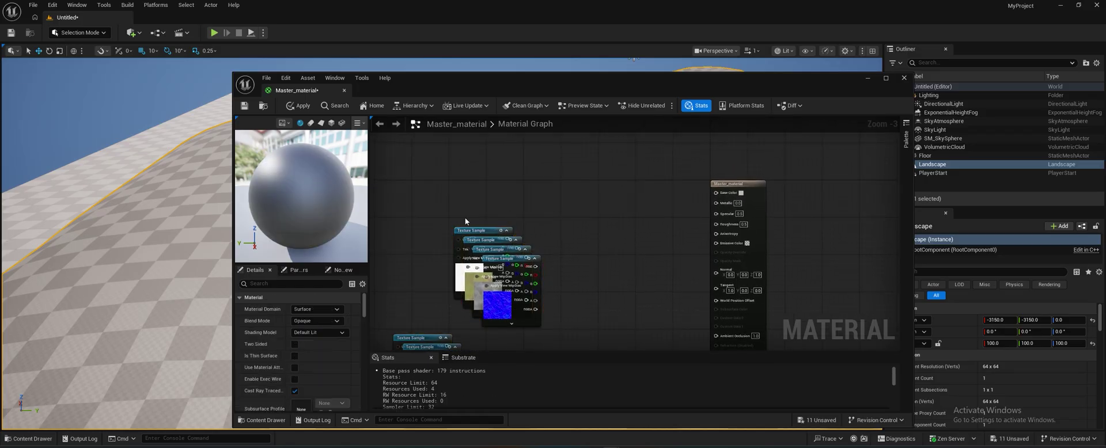
- Spread the two texture groups apart in the graph, moving the Ground037 samples up and the wjvpaff_4K samples down
{"action": "left_click_drag", "start_coordinate": [466, 221], "coordinate": [453, 197]}
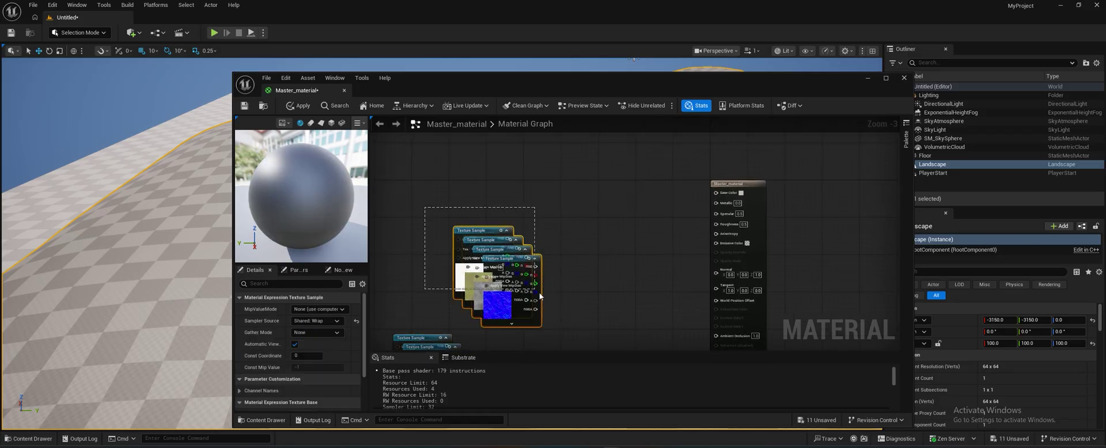
{"action": "left_click_drag", "start_coordinate": [469, 231], "coordinate": [399, 139]}
{"action": "right_click_drag", "start_coordinate": [550, 218], "coordinate": [503, 123]}
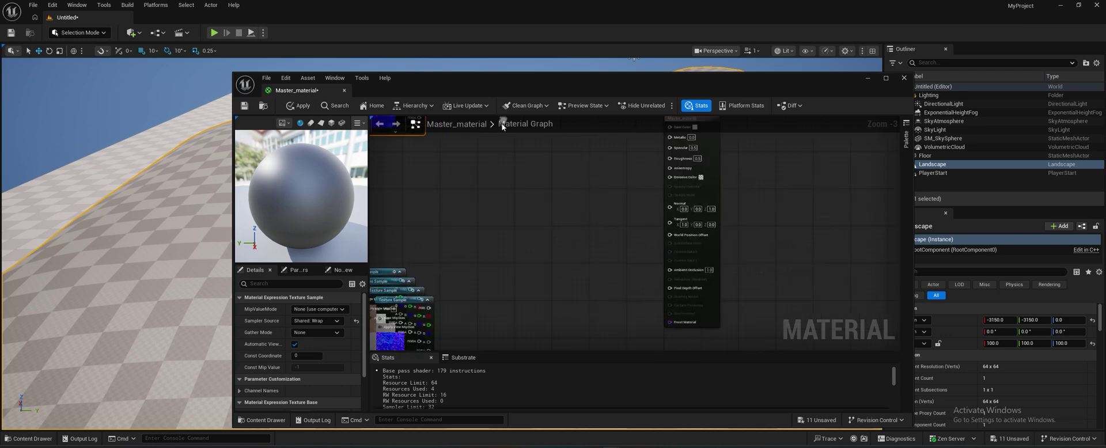
{"action": "right_click_drag", "start_coordinate": [451, 254], "coordinate": [576, 258]}
{"action": "left_click_drag", "start_coordinate": [573, 262], "coordinate": [528, 321]}
{"action": "left_click_drag", "start_coordinate": [500, 276], "coordinate": [491, 304]}
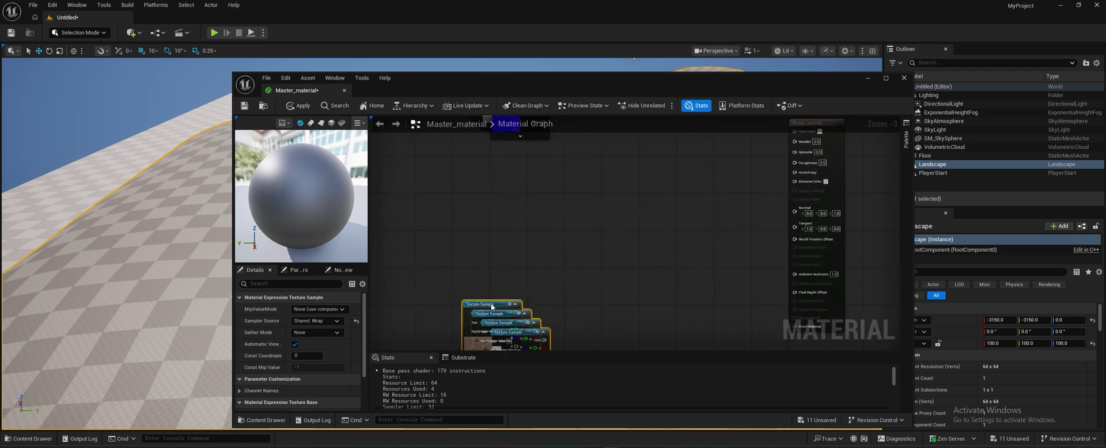
{"action": "left_click", "coordinate": [556, 246]}
{"action": "right_click_drag", "start_coordinate": [616, 230], "coordinate": [590, 297]}
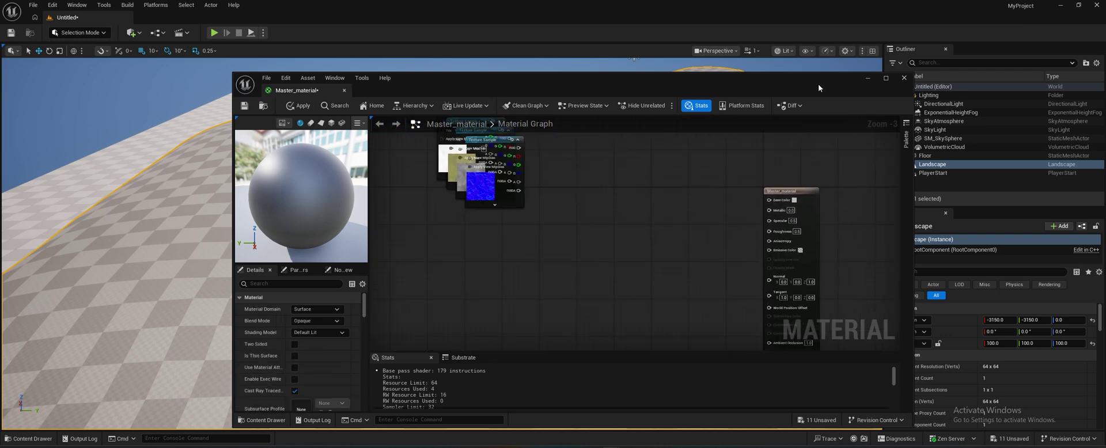
- Maximize the material editor and enable Nanite tessellation in the Master_material settings
{"action": "left_click", "coordinate": [880, 82]}
{"action": "scroll", "coordinate": [738, 145], "scroll_direction": "up", "scroll_amount": 1}
{"action": "scroll", "coordinate": [551, 109], "scroll_direction": "up", "scroll_amount": 3}
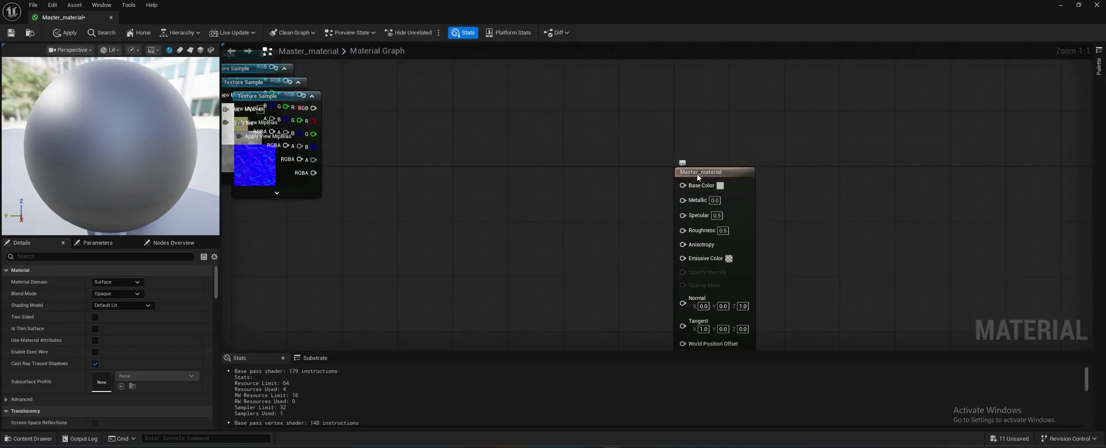
{"action": "left_click", "coordinate": [696, 173]}
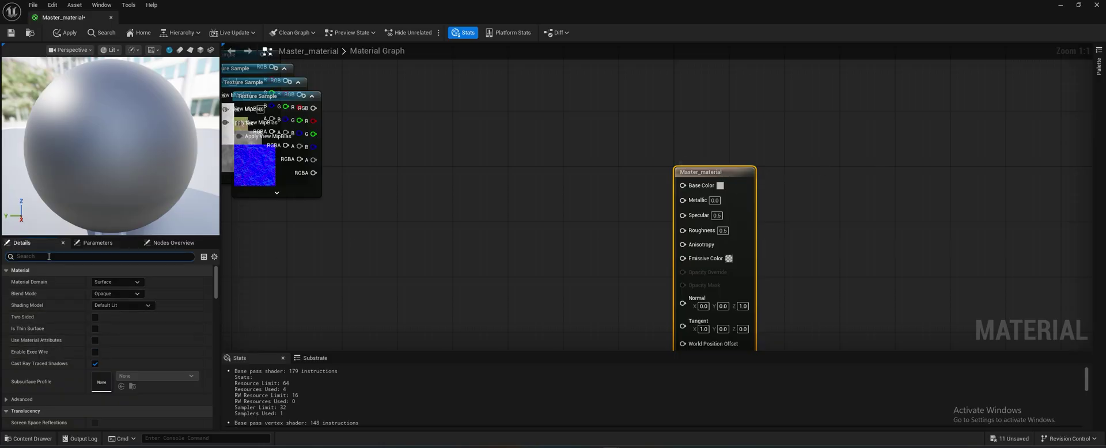
{"action": "type", "text": "nan"}
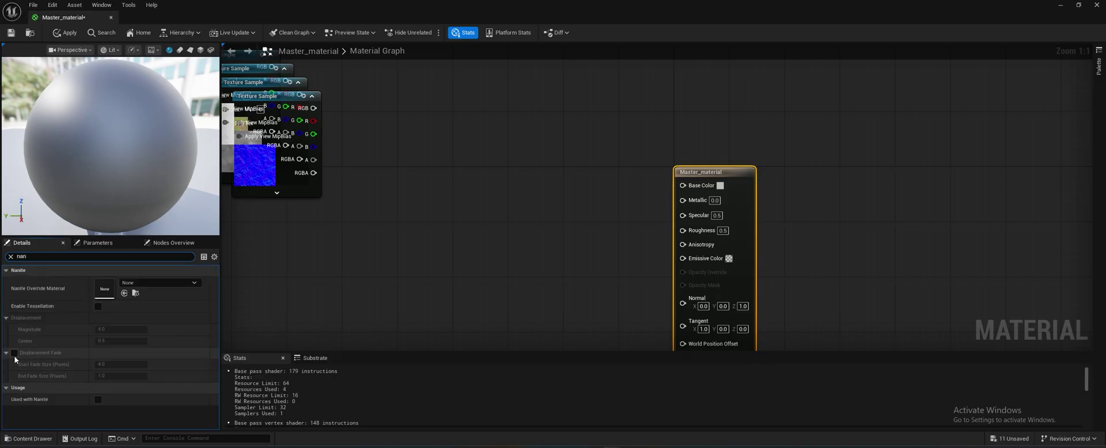
{"action": "left_click", "coordinate": [98, 306]}
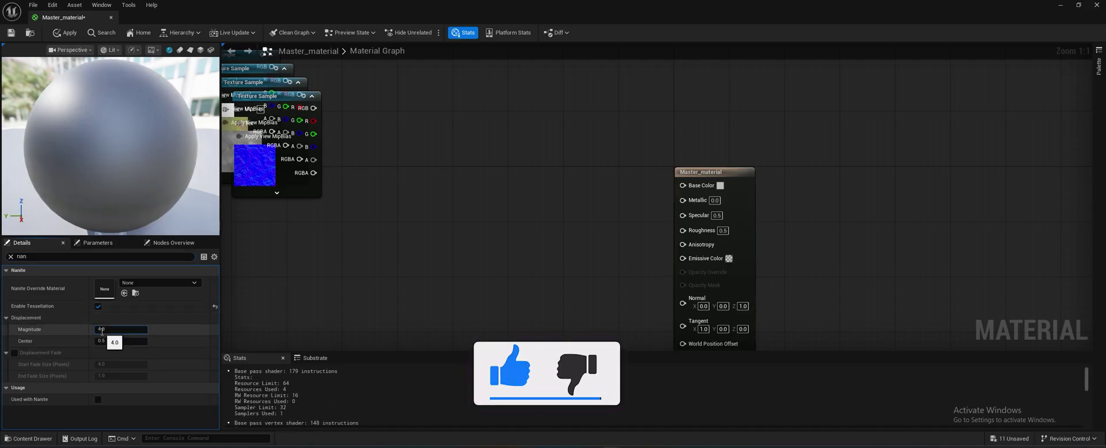
- Set the displacement magnitude to 0.3, turn on Displacement Fade, and clear the settings filter
{"action": "type", "text": ".3"}
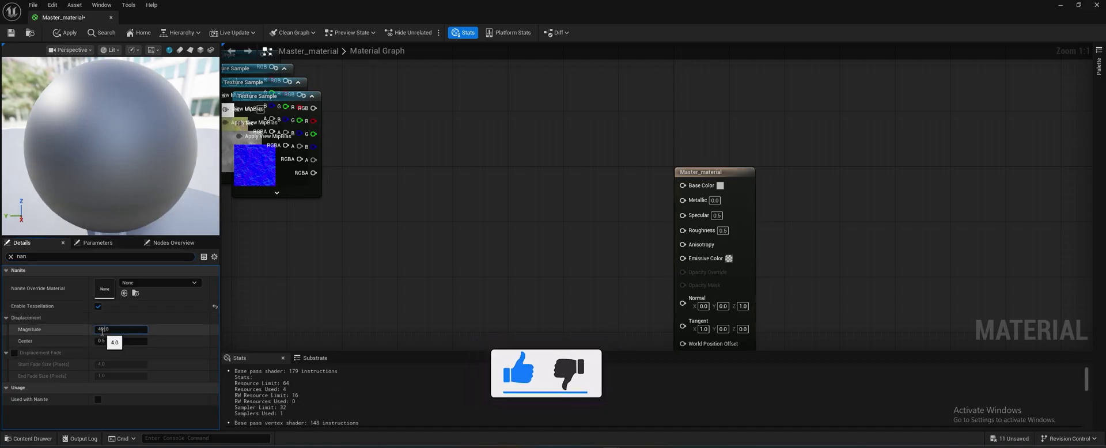
{"action": "type", "text": "0"}
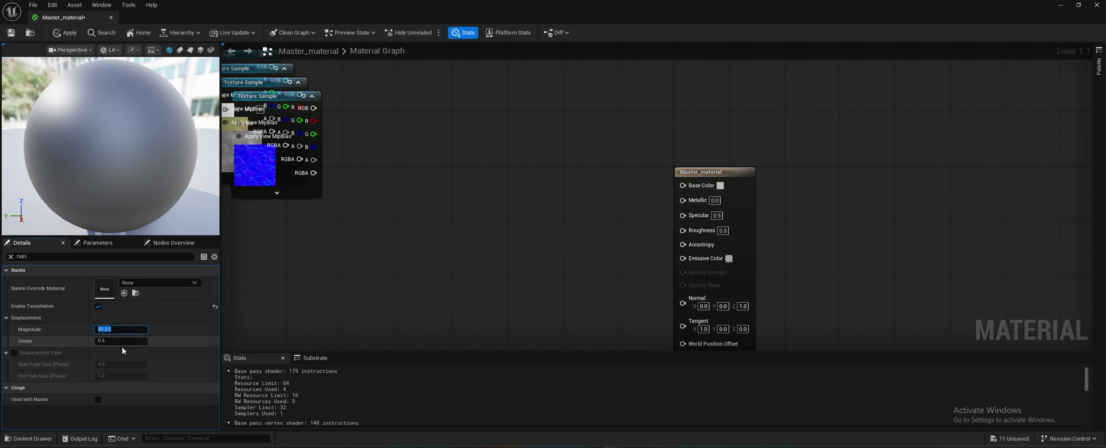
{"action": "type", "text": ".3"}
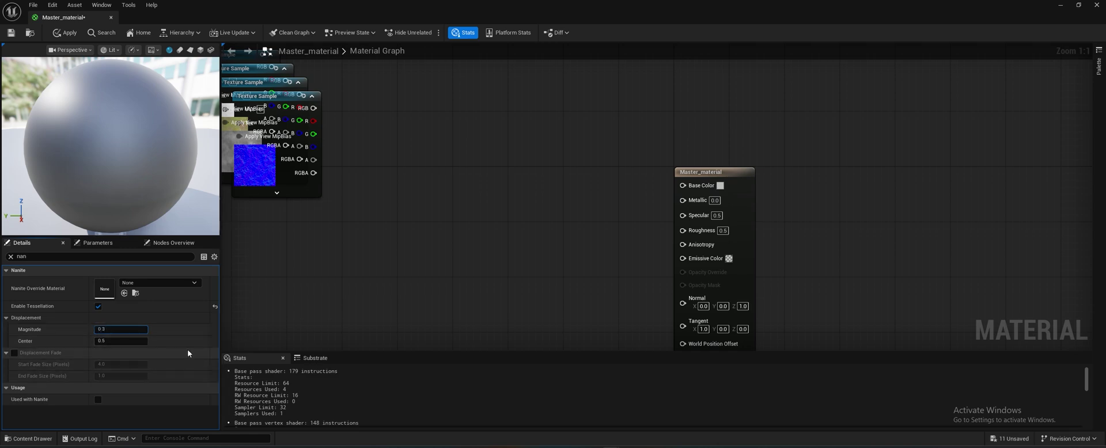
{"action": "left_click", "coordinate": [14, 353]}
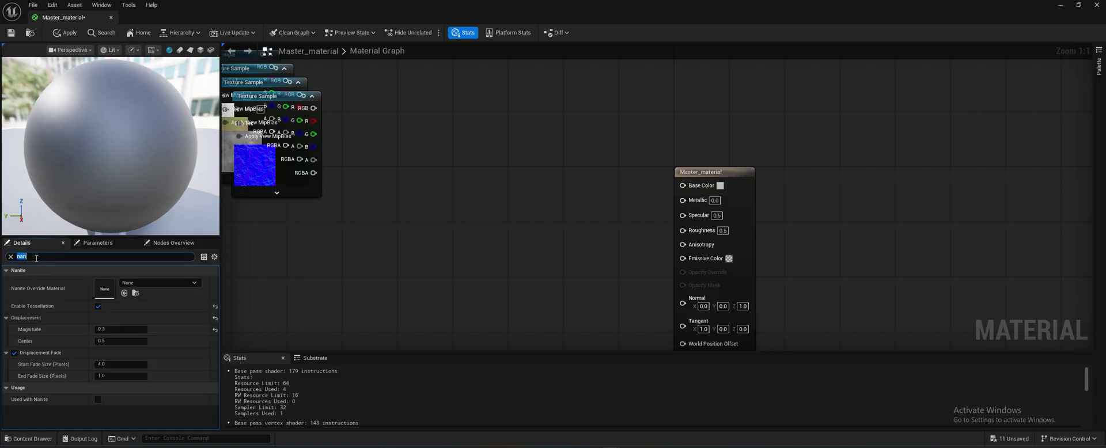
{"action": "key", "text": "BackSpace"}
- Turn on Use Material Attributes for the Master_material output node
{"action": "left_click", "coordinate": [697, 178]}
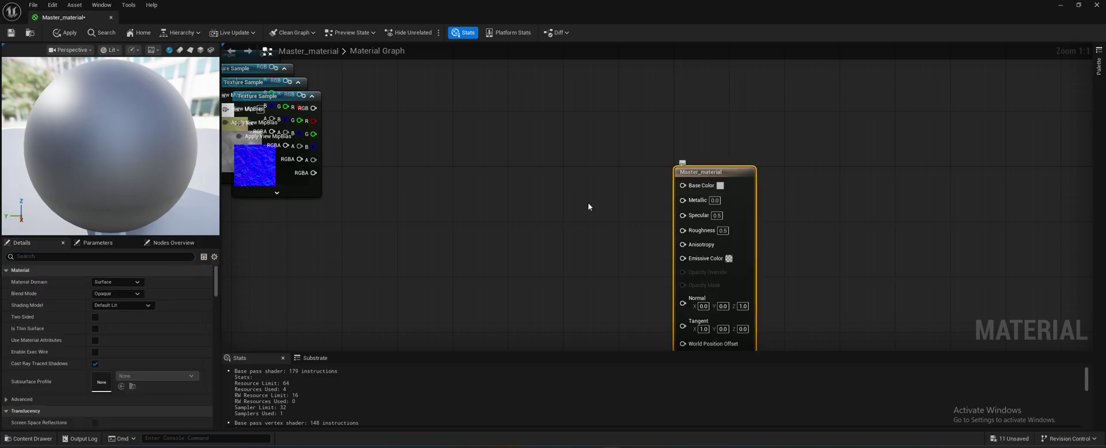
{"action": "mouse_move", "coordinate": [18, 343]}
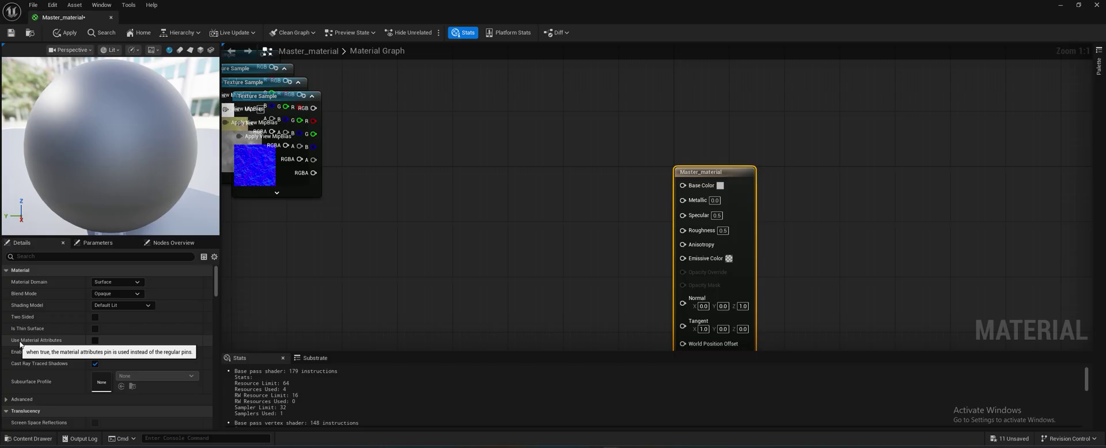
{"action": "left_click", "coordinate": [95, 340]}
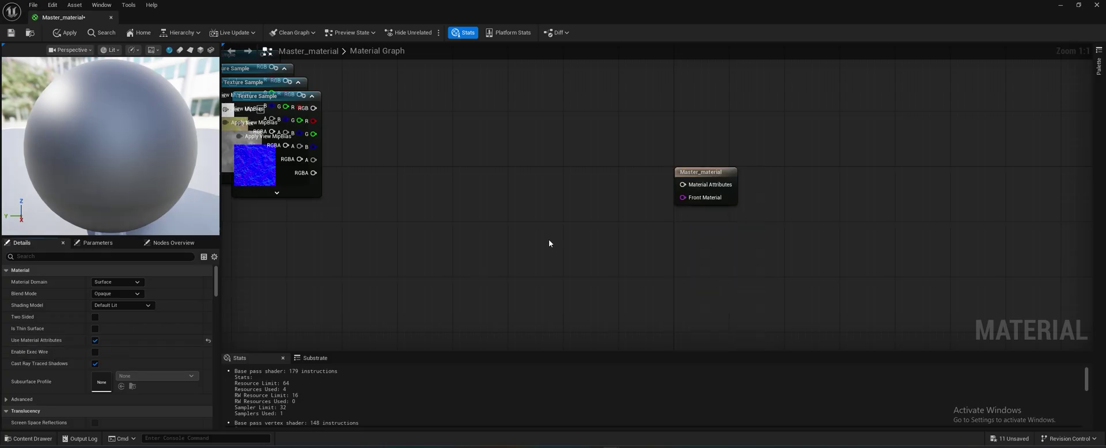
{"action": "right_click_drag", "start_coordinate": [548, 239], "coordinate": [570, 263]}
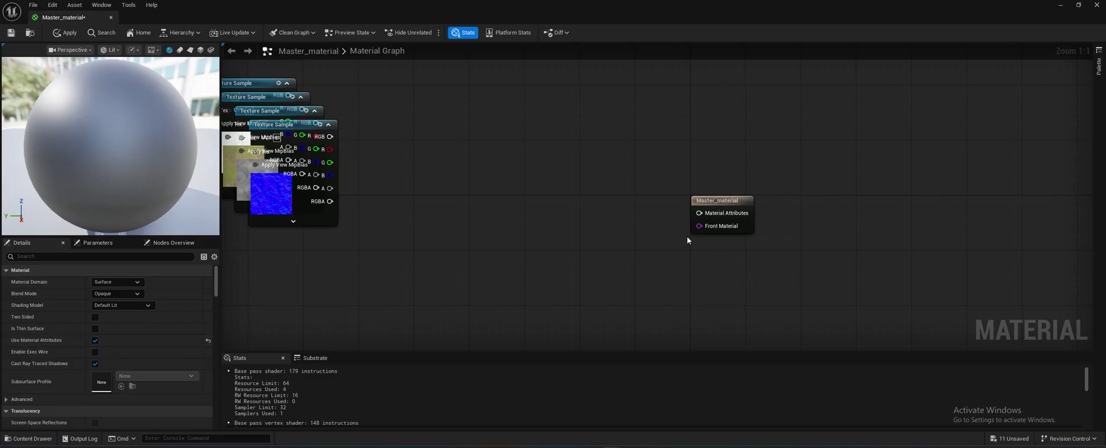
- Move the Master_material output node farther right and add a Landscape Layer Blend node between it and the texture samples
{"action": "right_click_drag", "start_coordinate": [687, 240], "coordinate": [655, 214]}
{"action": "left_click_drag", "start_coordinate": [691, 197], "coordinate": [856, 210]}
{"action": "right_click", "coordinate": [514, 207]}
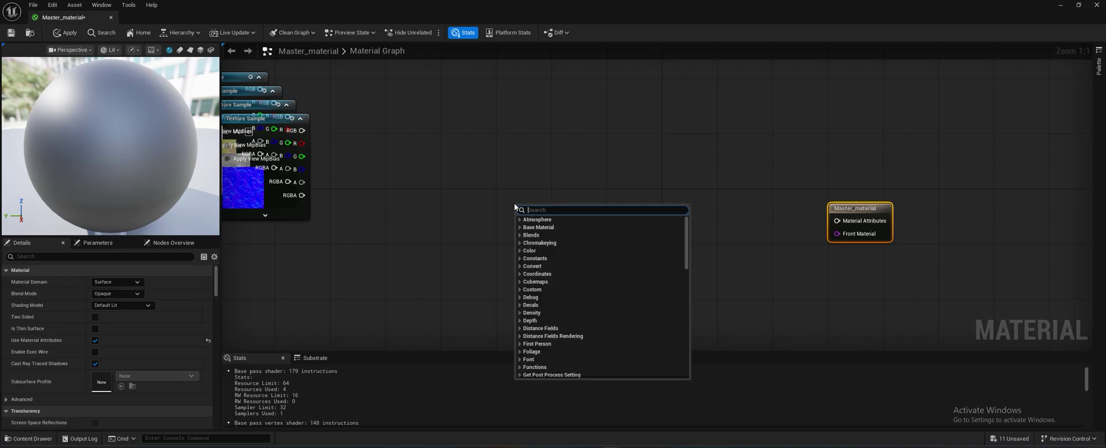
{"action": "type", "text": "land"}
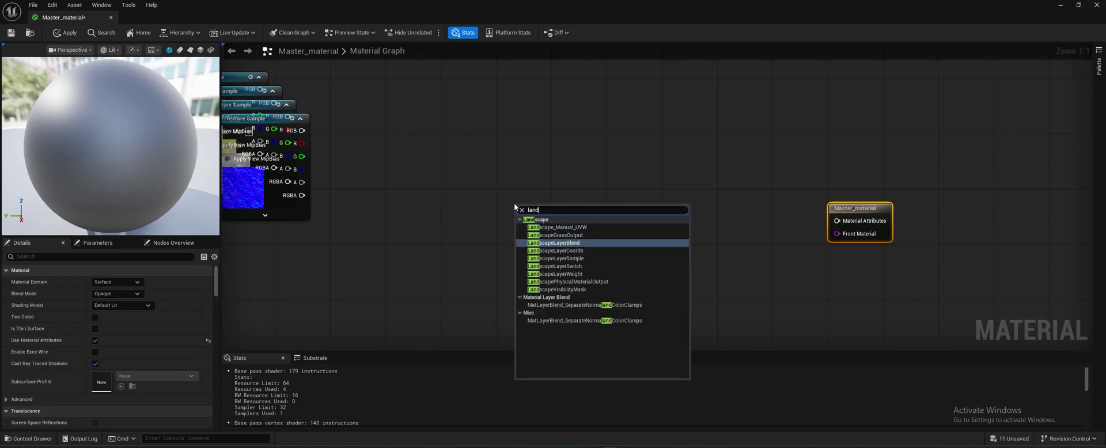
{"action": "type", "text": "s"}
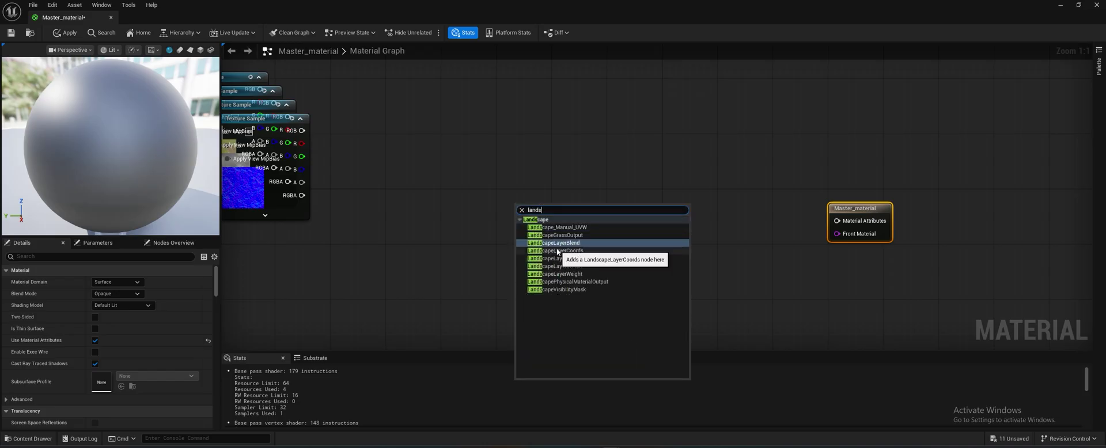
{"action": "left_click", "coordinate": [554, 242]}
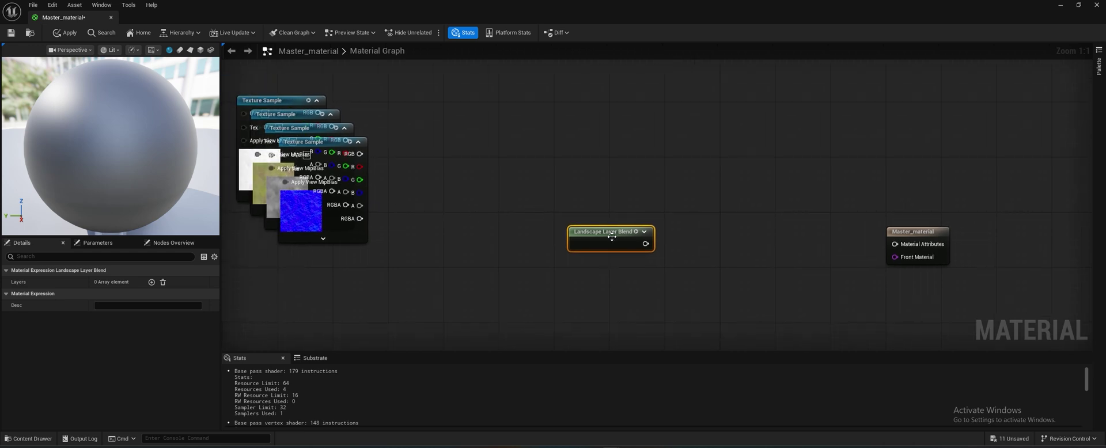
{"action": "left_click_drag", "start_coordinate": [604, 232], "coordinate": [624, 231]}
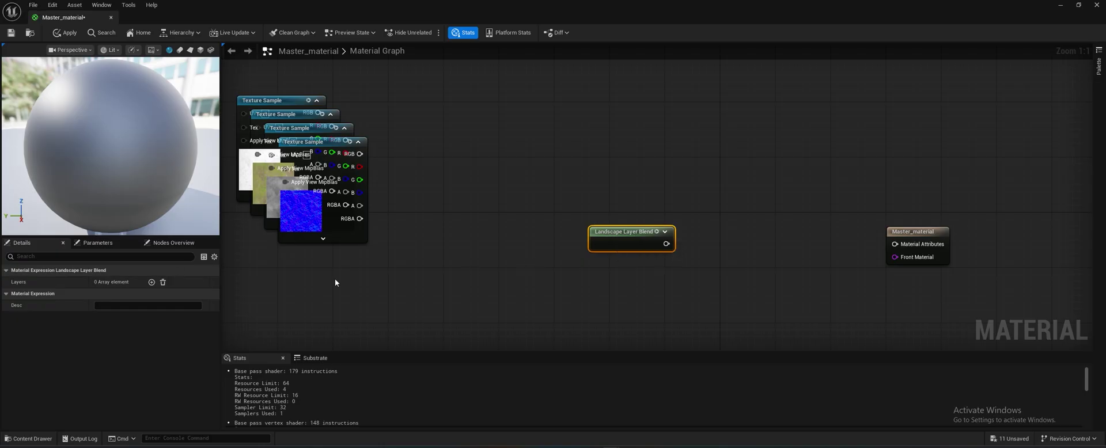
- Add a first layer named Tex1 to the Landscape Layer Blend node
{"action": "left_click", "coordinate": [151, 283]}
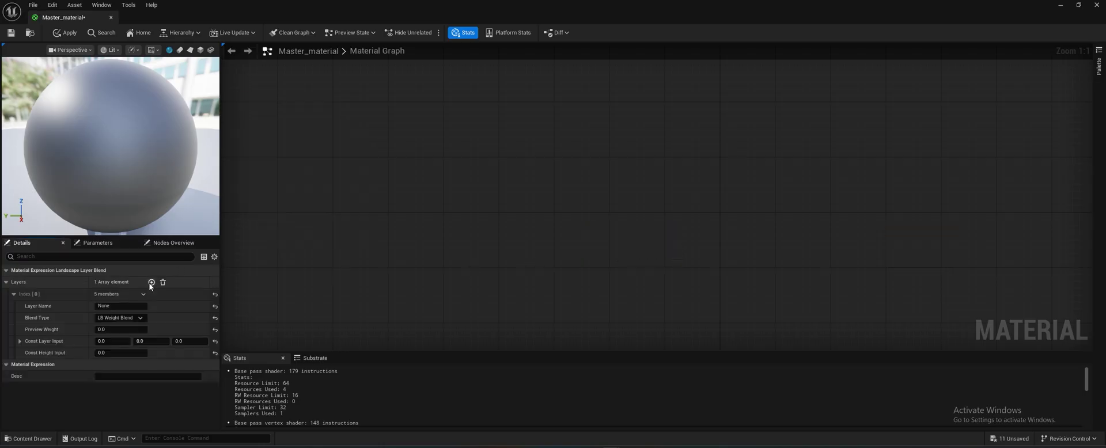
{"action": "left_click", "coordinate": [104, 307]}
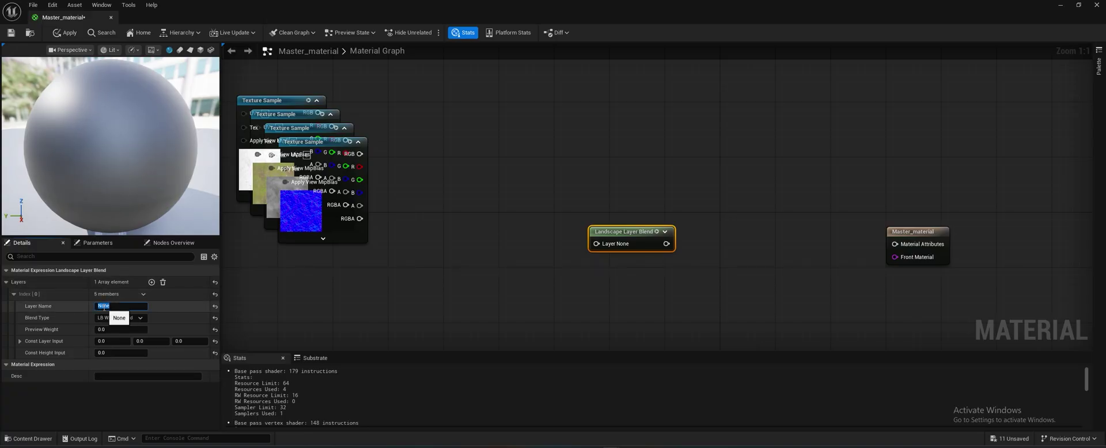
{"action": "type", "text": "Tex1"}
{"action": "left_click", "coordinate": [496, 316]}
{"action": "left_click", "coordinate": [613, 233]}
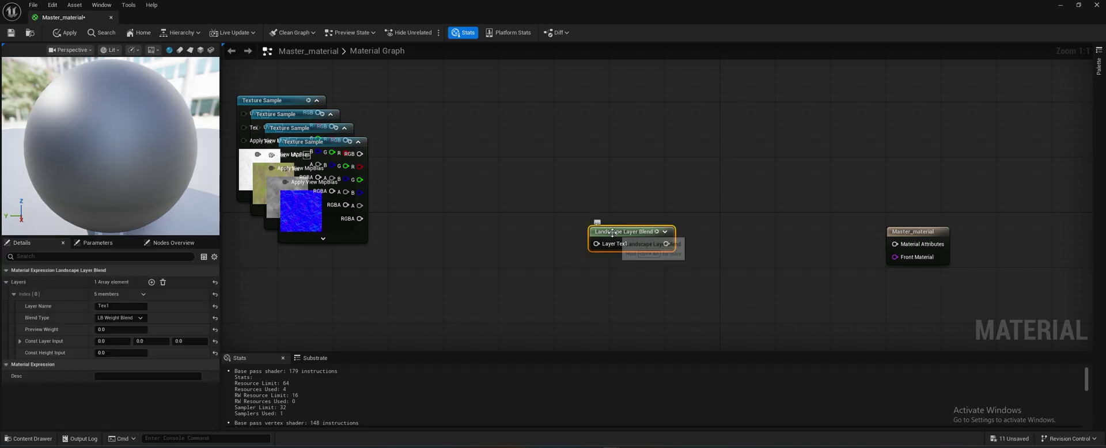
- Add a second layer named Tex2 to the Landscape Layer Blend node
{"action": "left_click", "coordinate": [151, 282]}
{"action": "left_click", "coordinate": [105, 378]}
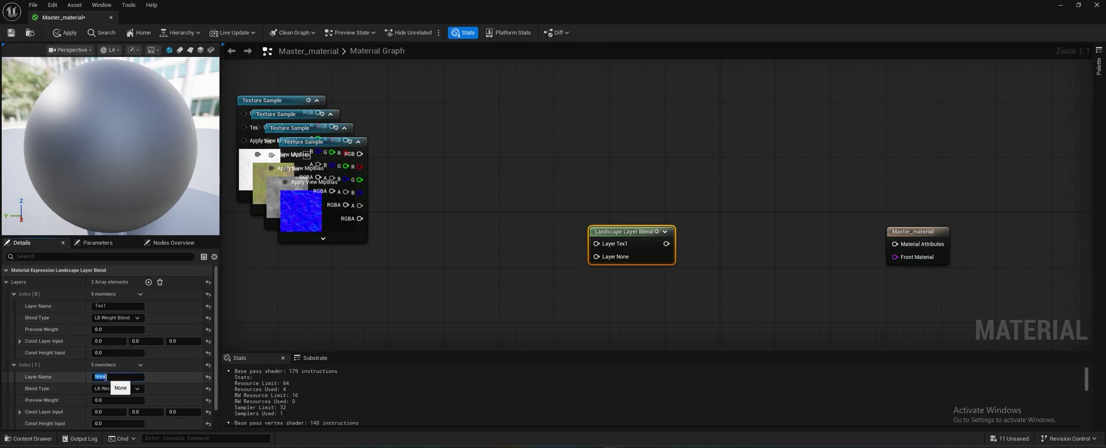
{"action": "type", "text": "Tex2"}
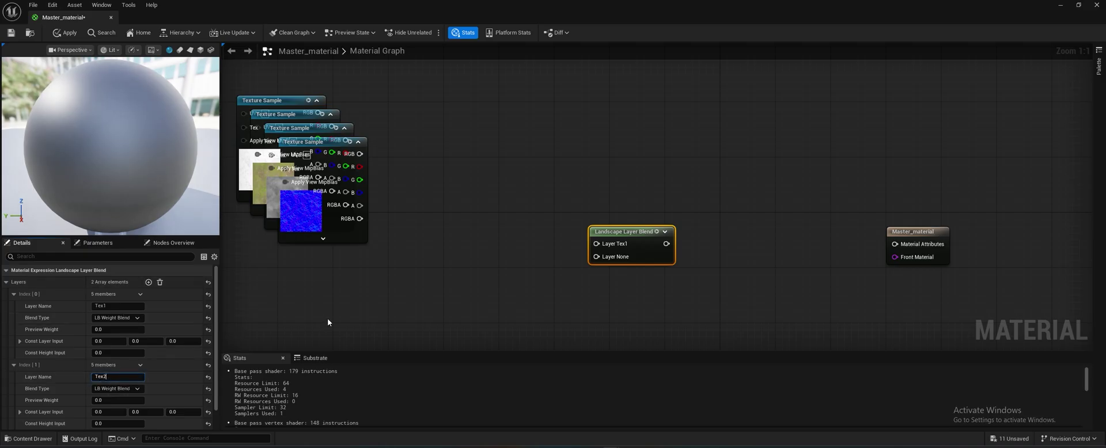
{"action": "left_click", "coordinate": [327, 318]}
{"action": "right_click_drag", "start_coordinate": [624, 261], "coordinate": [718, 234]}
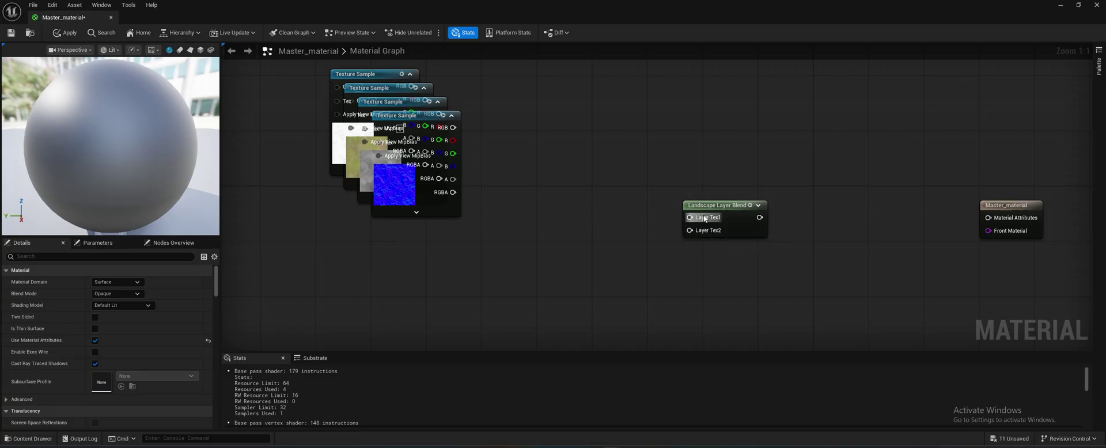
- Move the four Ground037 texture samples together farther left of the MakeMaterialAttributes node
{"action": "scroll", "coordinate": [536, 178], "scroll_direction": "down", "scroll_amount": 3}
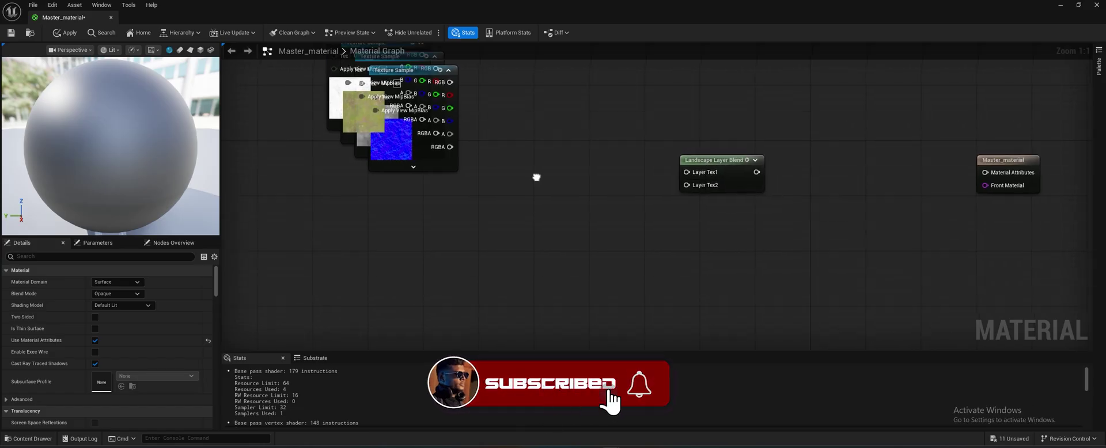
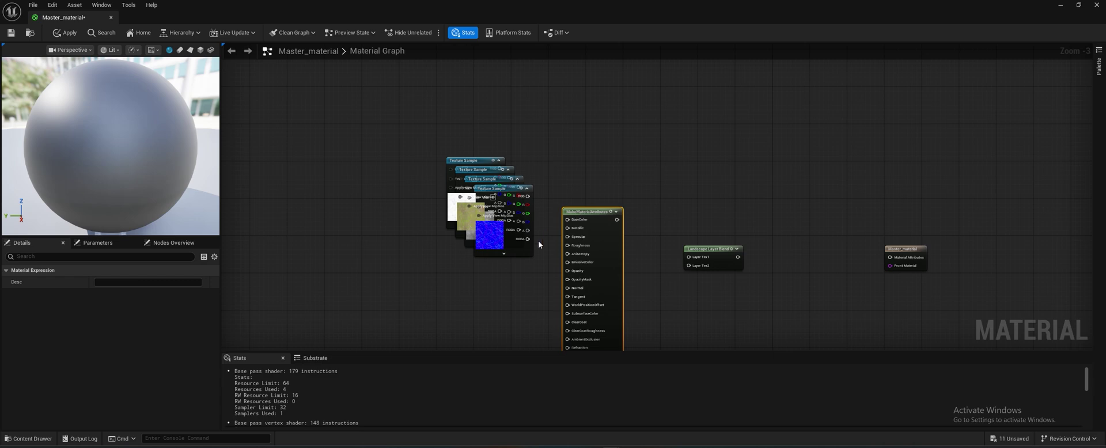
{"action": "left_click_drag", "start_coordinate": [538, 240], "coordinate": [396, 168]}
{"action": "left_click", "coordinate": [488, 139]}
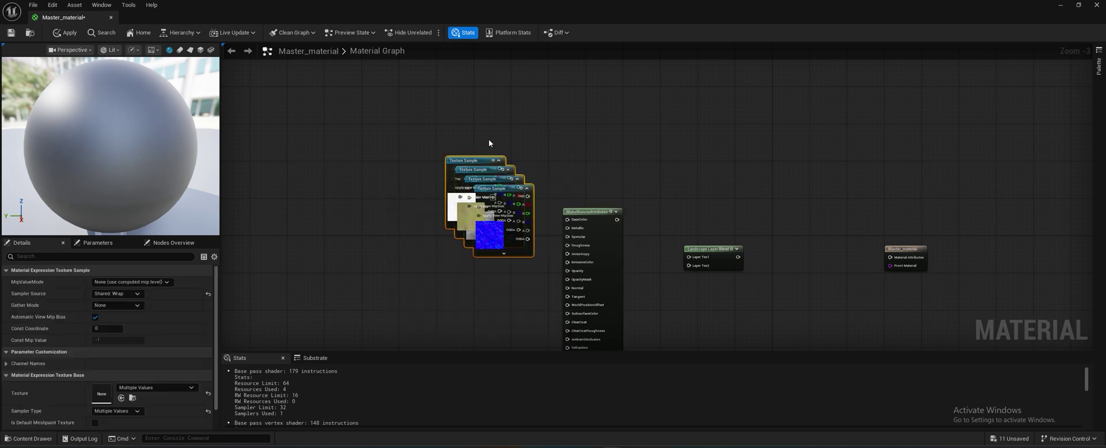
{"action": "left_click_drag", "start_coordinate": [421, 139], "coordinate": [534, 294]}
{"action": "left_click_drag", "start_coordinate": [459, 163], "coordinate": [333, 164]}
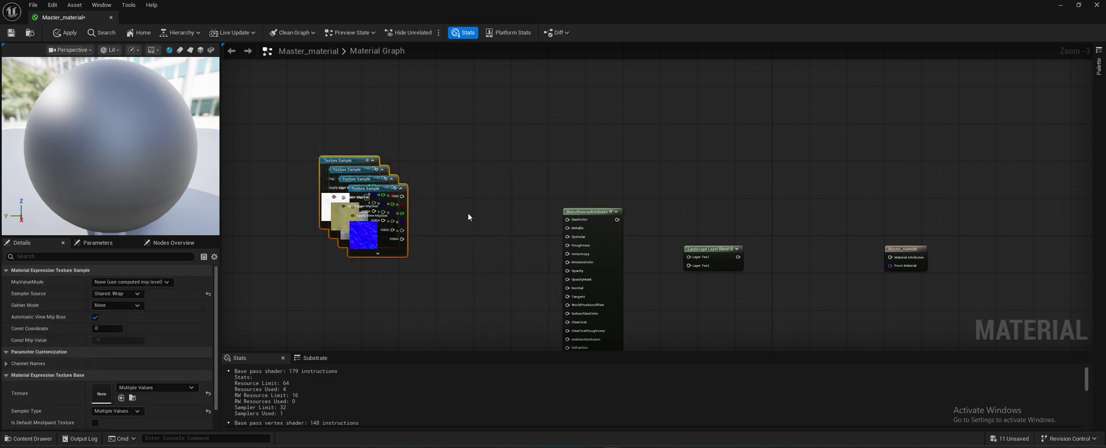
- Move the MakeMaterialAttributes node closer to the Ground037 textures, duplicate it and place the copy below, beside the second texture set
{"action": "left_click", "coordinate": [571, 213]}
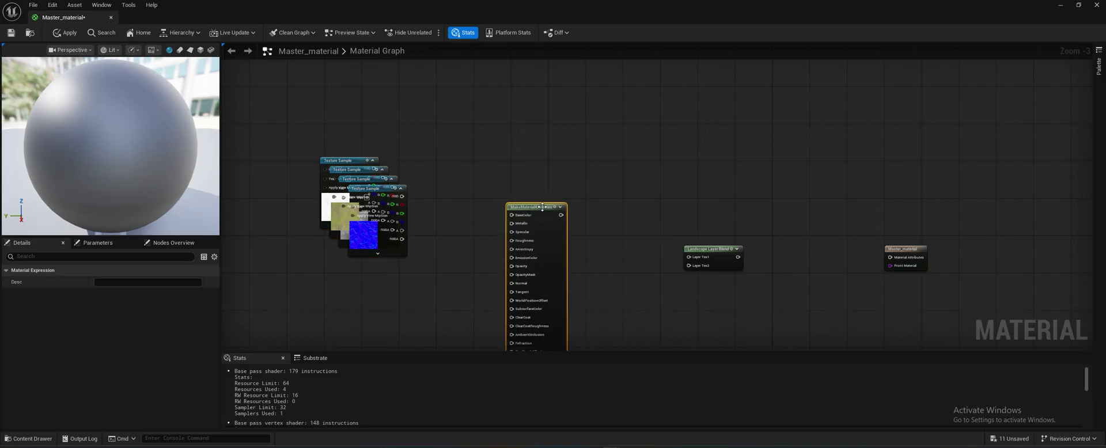
{"action": "scroll", "coordinate": [571, 212], "scroll_direction": "up", "scroll_amount": 3}
{"action": "right_click_drag", "start_coordinate": [624, 201], "coordinate": [631, 133]}
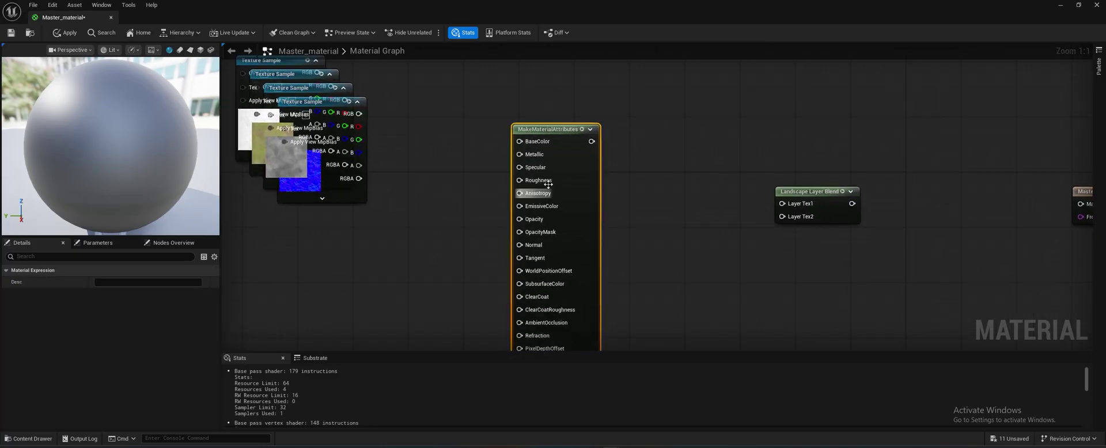
{"action": "right_click_drag", "start_coordinate": [548, 185], "coordinate": [592, 69]}
{"action": "scroll", "coordinate": [584, 177], "scroll_direction": "down", "scroll_amount": 3}
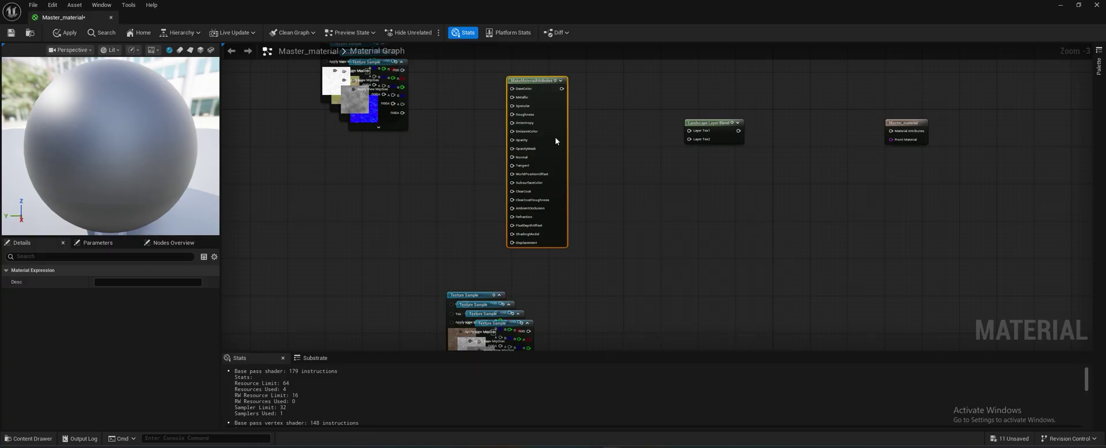
{"action": "key", "text": "ctrl+d"}
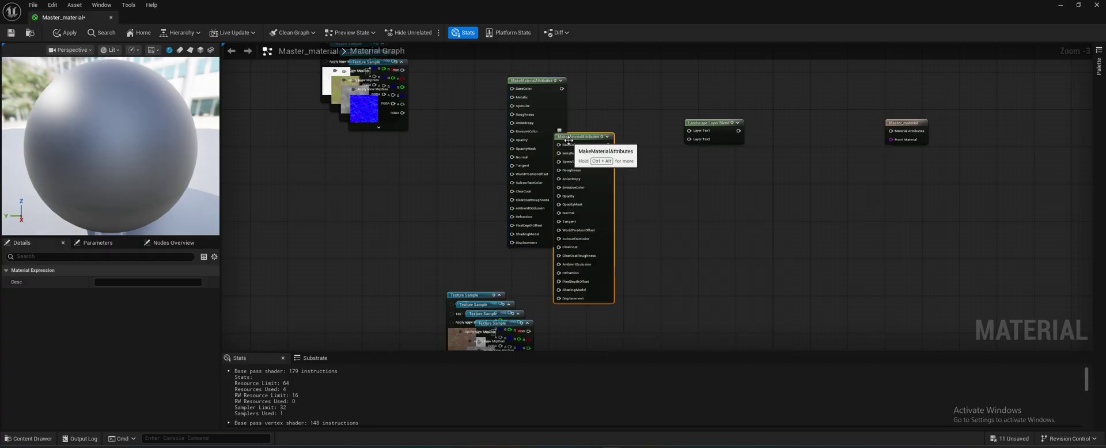
{"action": "left_click_drag", "start_coordinate": [573, 136], "coordinate": [600, 286]}
{"action": "right_click_drag", "start_coordinate": [600, 286], "coordinate": [623, 198]}
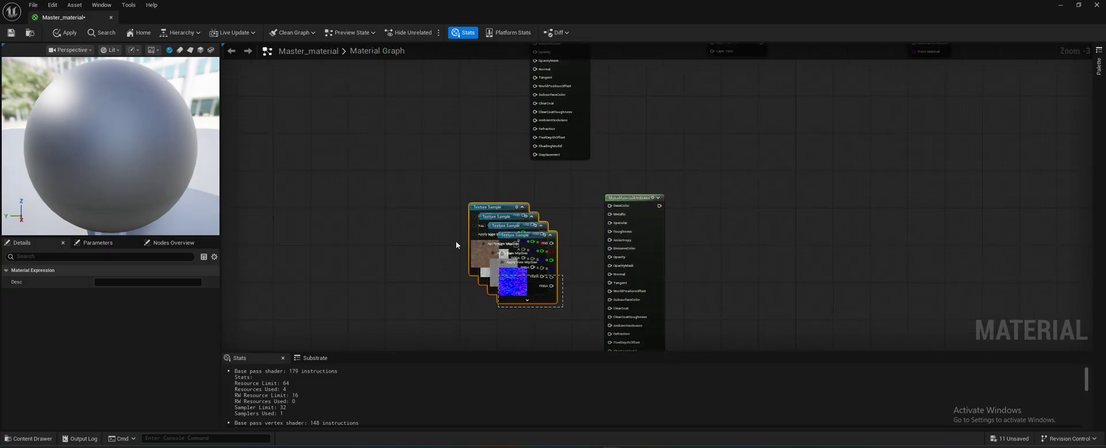
- Move the second set's four texture samples together farther left of the duplicated MakeMaterialAttributes node
{"action": "left_click", "coordinate": [472, 203]}
{"action": "key", "text": "ctrl+a"}
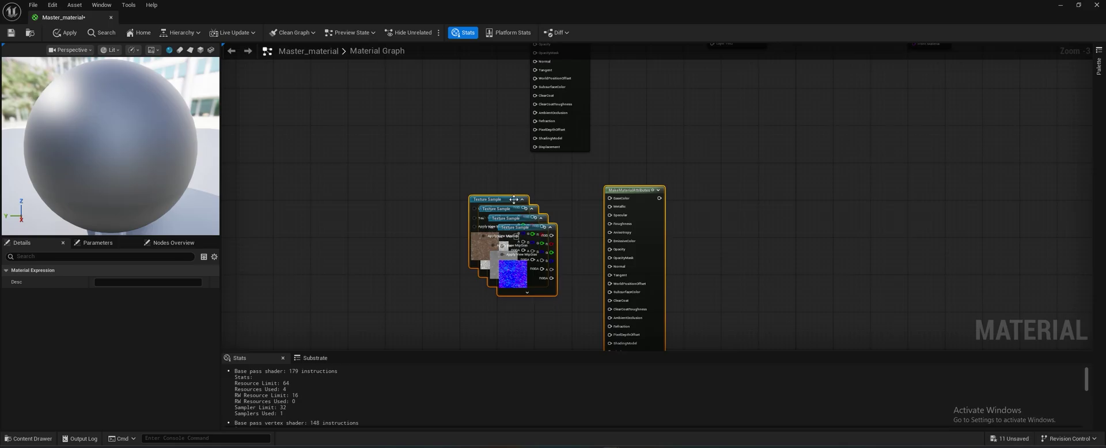
{"action": "left_click", "coordinate": [453, 194]}
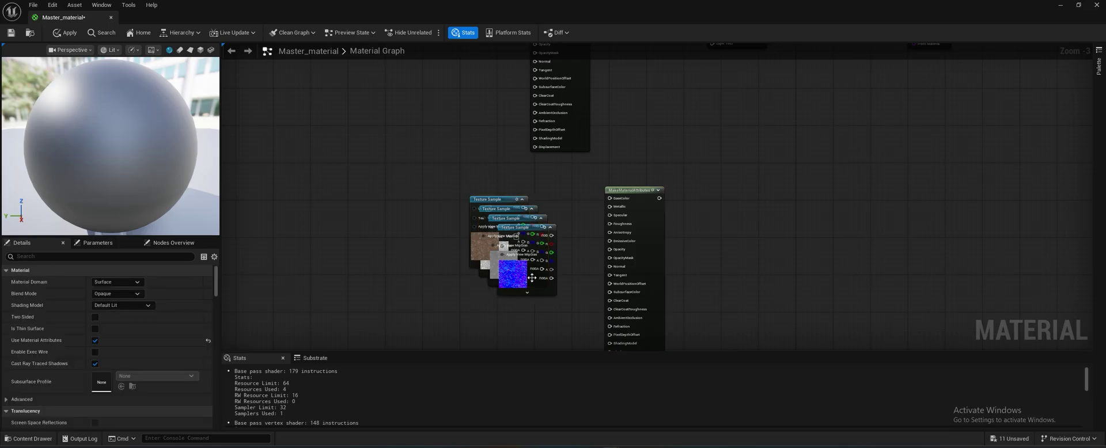
{"action": "left_click_drag", "start_coordinate": [551, 318], "coordinate": [321, 204]}
{"action": "right_click_drag", "start_coordinate": [457, 154], "coordinate": [495, 257]}
- Align the duplicated MakeMaterialAttributes node under the original and lower the Landscape Layer Blend and Master_material nodes to sit level between them
{"action": "left_click_drag", "start_coordinate": [664, 292], "coordinate": [593, 283]}
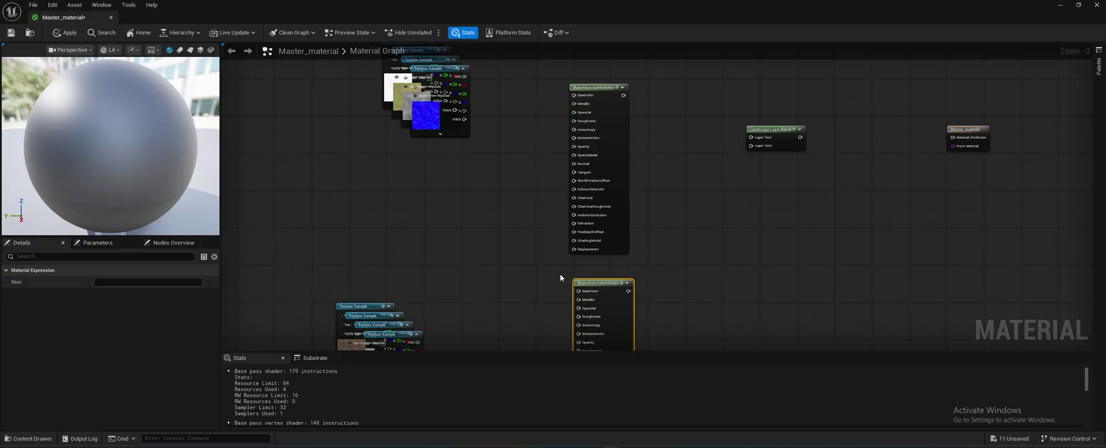
{"action": "left_click_drag", "start_coordinate": [782, 132], "coordinate": [767, 243]}
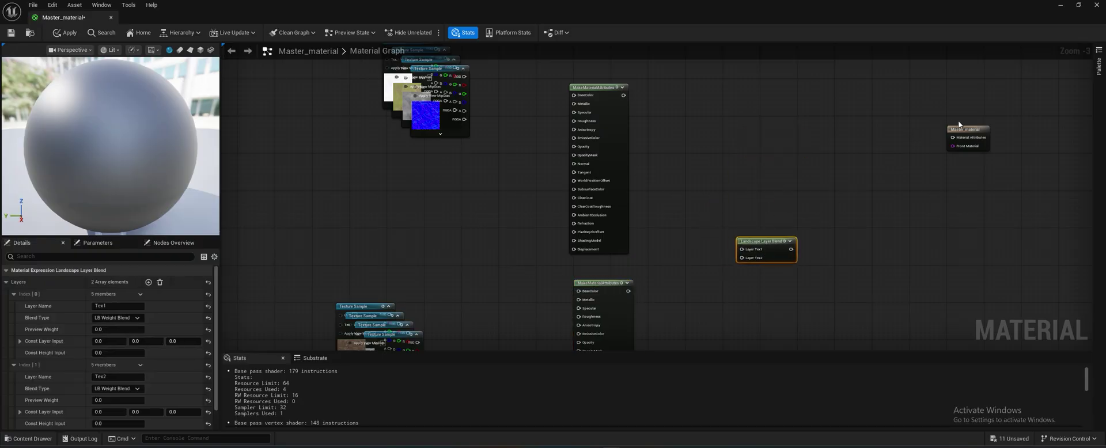
{"action": "left_click_drag", "start_coordinate": [963, 128], "coordinate": [910, 232]}
- Spread out the four stacked Ground037 texture samples so that their pins are accessible
{"action": "scroll", "coordinate": [430, 116], "scroll_direction": "up", "scroll_amount": 3}
{"action": "right_click_drag", "start_coordinate": [487, 151], "coordinate": [485, 233]}
{"action": "left_click_drag", "start_coordinate": [407, 118], "coordinate": [274, 104]}
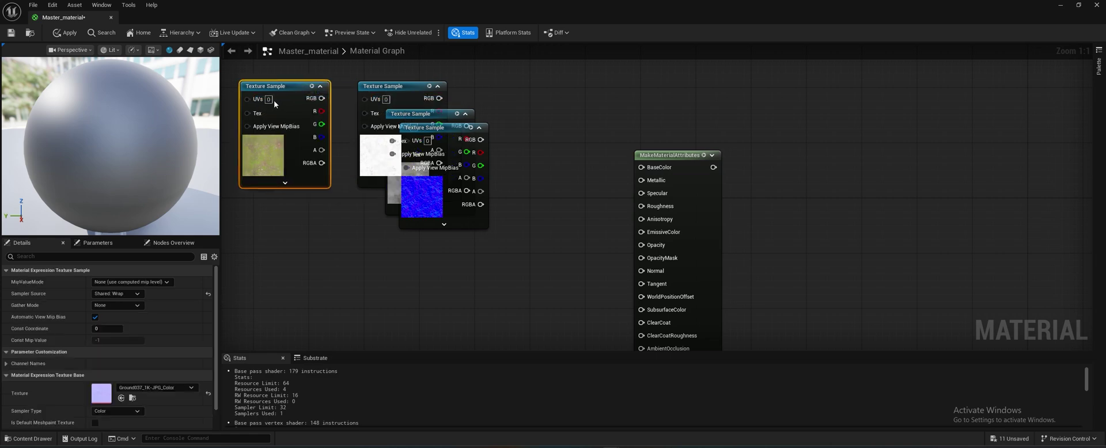
{"action": "left_click_drag", "start_coordinate": [382, 92], "coordinate": [275, 196]}
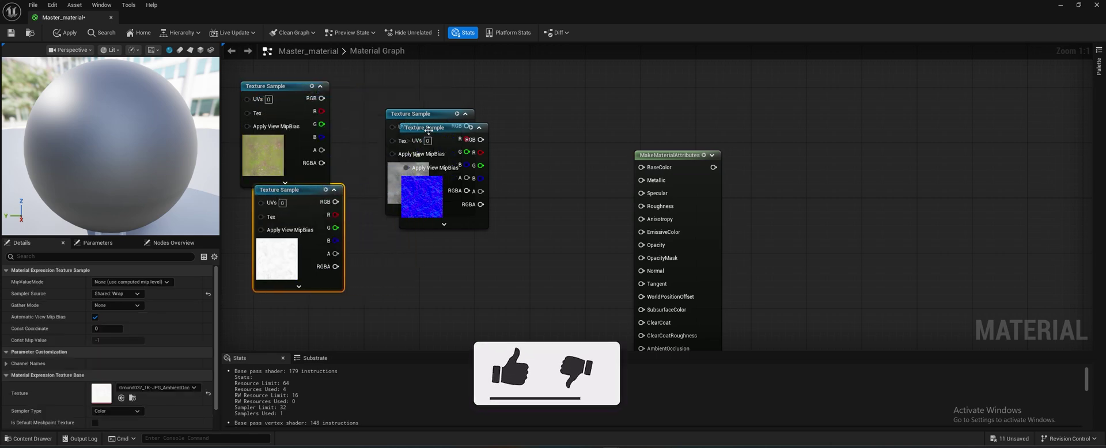
{"action": "left_click_drag", "start_coordinate": [428, 144], "coordinate": [405, 247]}
{"action": "right_click_drag", "start_coordinate": [231, 199], "coordinate": [274, 171]}
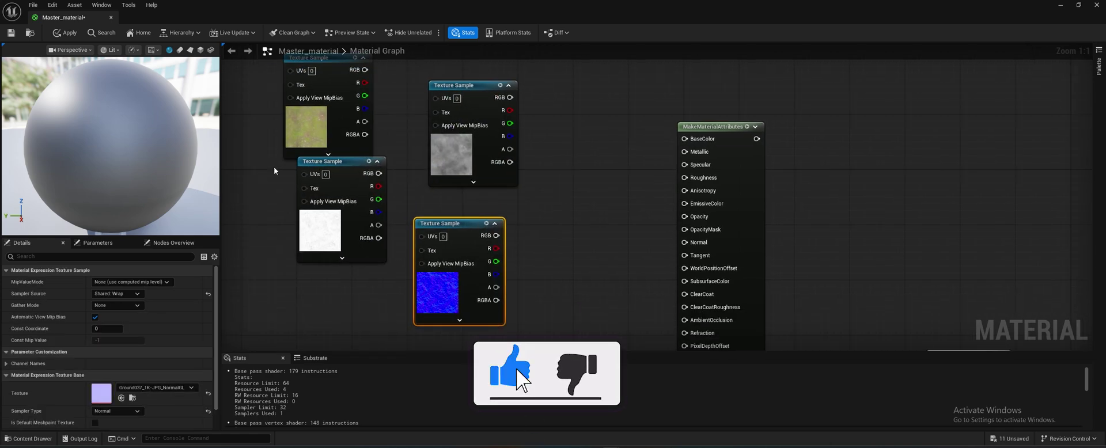
- Connect Ground037's ambient occlusion (B), normal (RGB) and displacement (R) outputs to the matching inputs of the first MakeMaterialAttributes node
{"action": "left_click", "coordinate": [336, 160]}
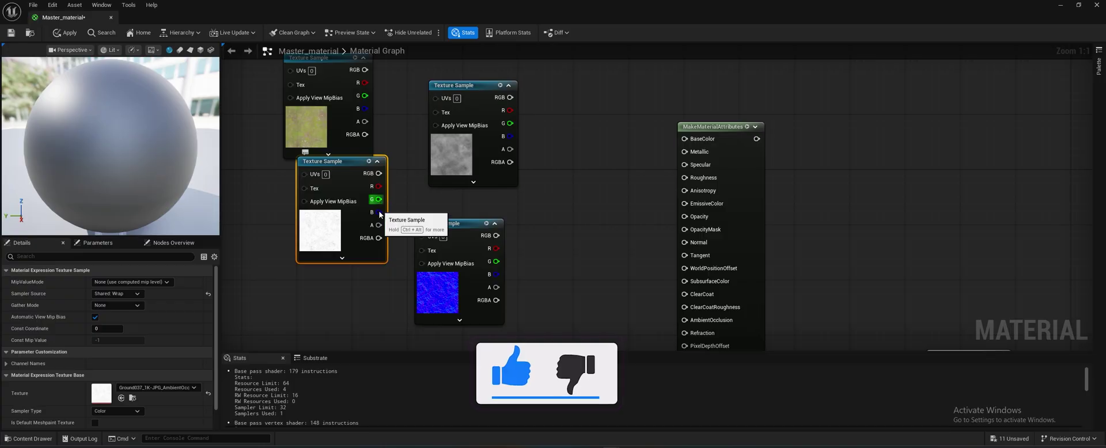
{"action": "left_click_drag", "start_coordinate": [377, 212], "coordinate": [698, 321]}
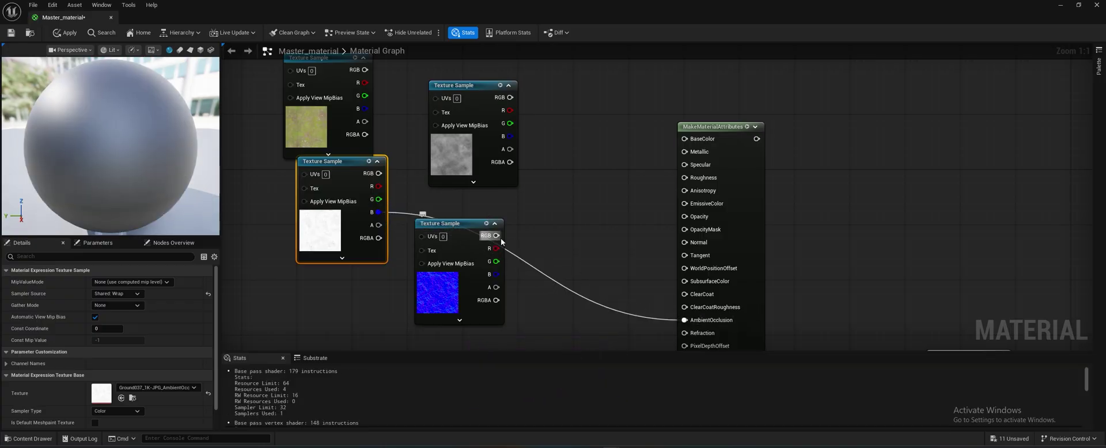
{"action": "left_click_drag", "start_coordinate": [496, 236], "coordinate": [686, 243]}
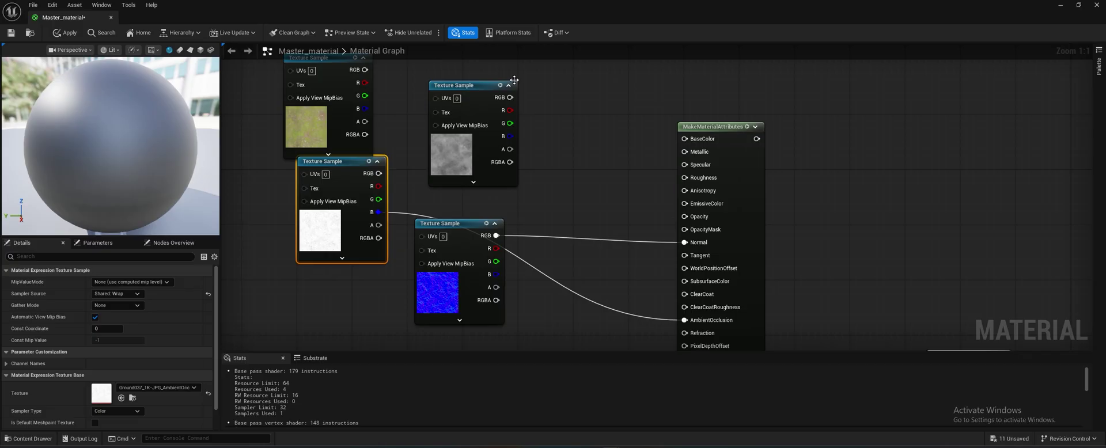
{"action": "left_click", "coordinate": [475, 94]}
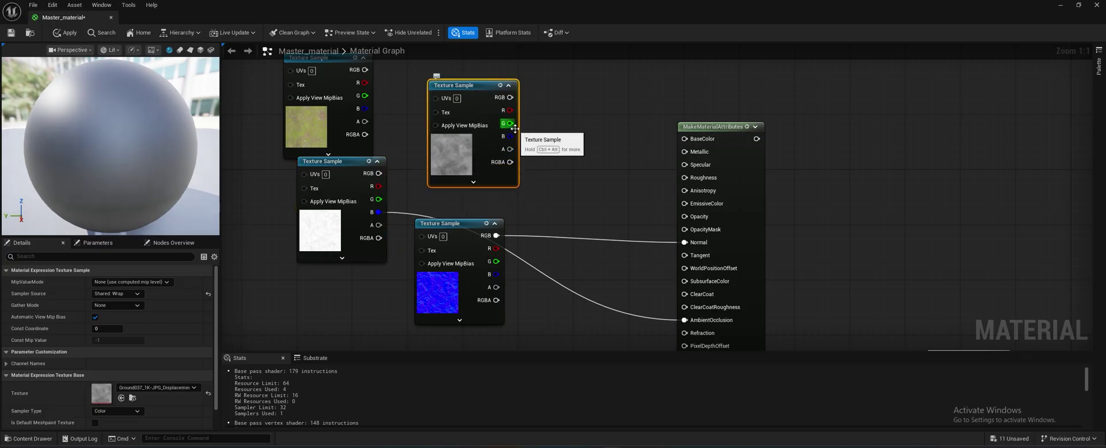
{"action": "left_click_drag", "start_coordinate": [510, 110], "coordinate": [689, 250]}
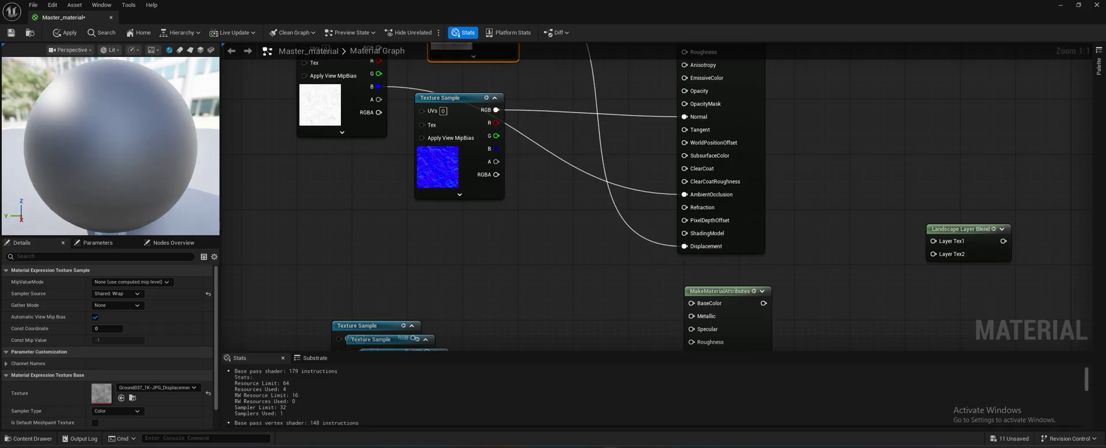
- Connect the Ground037 color texture's RGB output to BaseColor on the first MakeMaterialAttributes node
{"action": "right_click_drag", "start_coordinate": [576, 178], "coordinate": [572, 309]}
{"action": "left_click", "coordinate": [313, 81]}
{"action": "left_click_drag", "start_coordinate": [361, 75], "coordinate": [682, 144]}
{"action": "right_click_drag", "start_coordinate": [648, 169], "coordinate": [575, 52]}
{"action": "scroll", "coordinate": [526, 190], "scroll_direction": "down", "scroll_amount": 3}
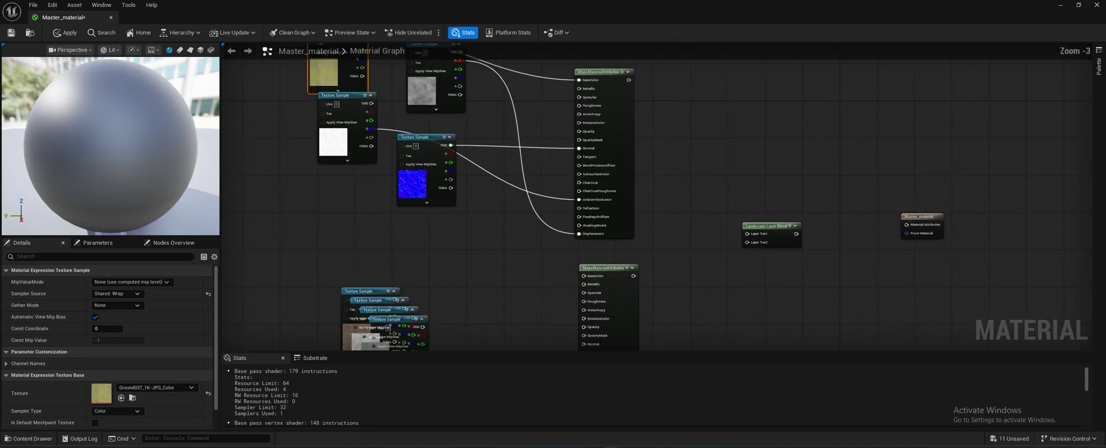
- Pull the albedo sample out of the second texture stack and connect its RGB output to BaseColor on the second MakeMaterialAttributes node
{"action": "right_click_drag", "start_coordinate": [526, 190], "coordinate": [585, 58]}
{"action": "scroll", "coordinate": [523, 205], "scroll_direction": "up", "scroll_amount": 3}
{"action": "left_click_drag", "start_coordinate": [390, 138], "coordinate": [458, 110]}
{"action": "right_click_drag", "start_coordinate": [544, 130], "coordinate": [542, 205]}
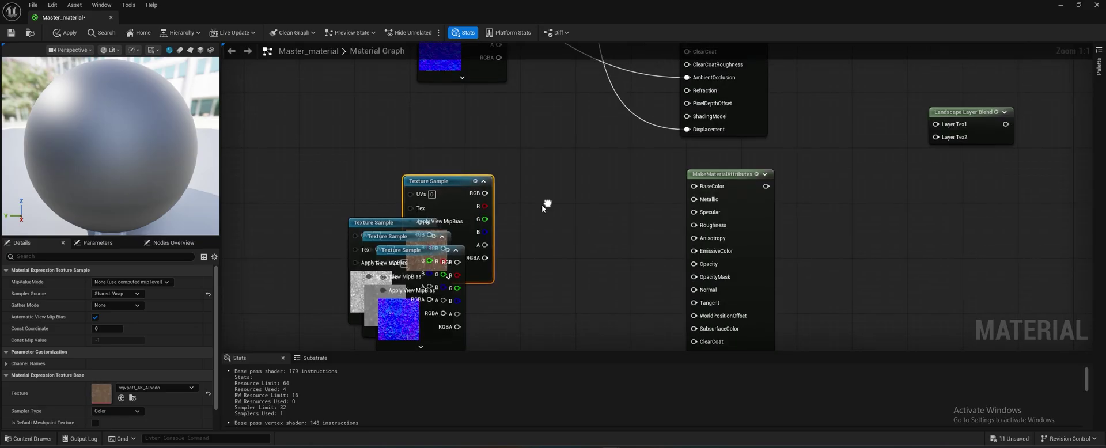
{"action": "left_click_drag", "start_coordinate": [485, 193], "coordinate": [694, 186]}
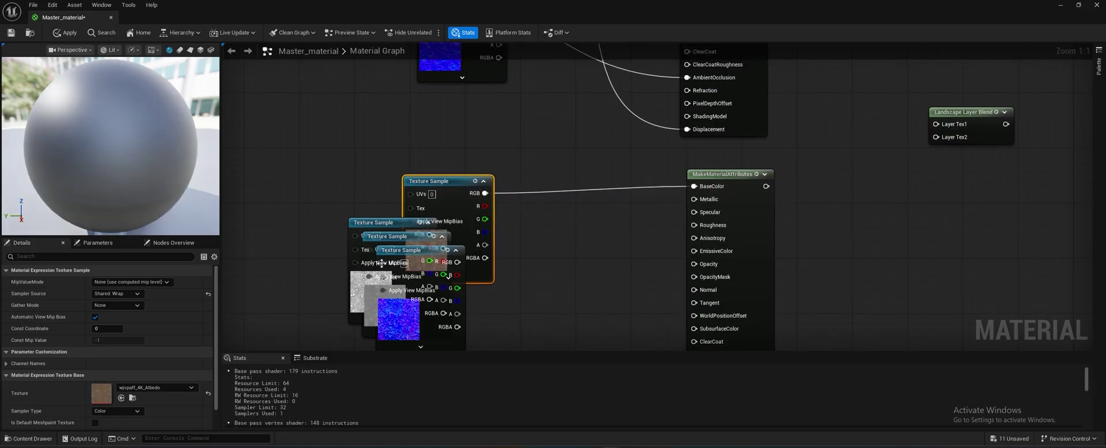
- Separate the remaining samples of the second texture set and connect the normal map's RGB output to Normal
{"action": "left_click_drag", "start_coordinate": [369, 227], "coordinate": [264, 283]}
{"action": "left_click_drag", "start_coordinate": [404, 236], "coordinate": [291, 161]}
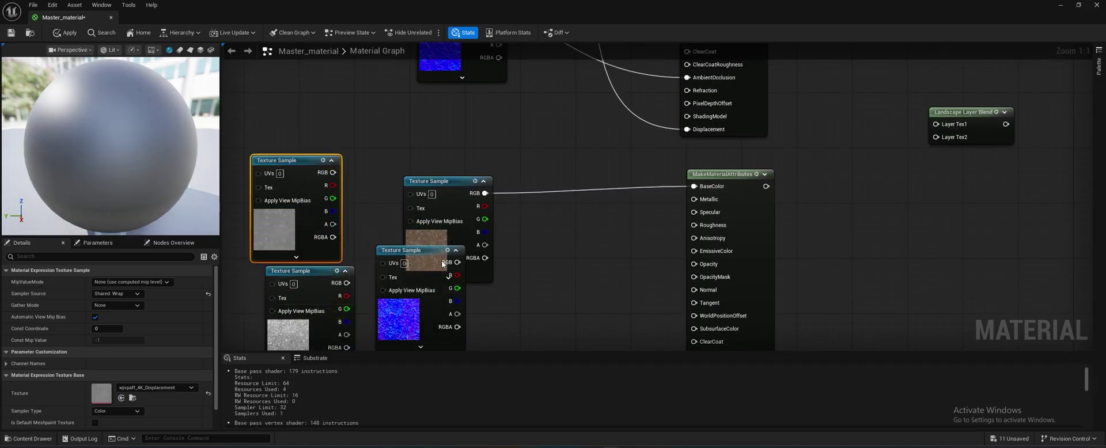
{"action": "left_click_drag", "start_coordinate": [443, 264], "coordinate": [694, 290]}
{"action": "right_click_drag", "start_coordinate": [486, 234], "coordinate": [456, 142]}
{"action": "left_click_drag", "start_coordinate": [380, 158], "coordinate": [407, 178]}
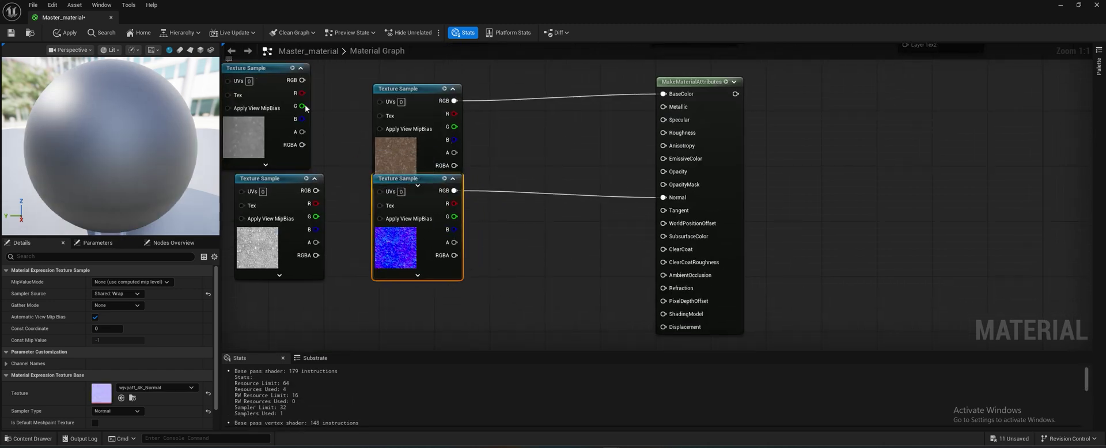
- Connect the second set's displacement texture (R) to Displacement and its AO texture (B) to AmbientOcclusion, repositioning both samples
{"action": "left_click_drag", "start_coordinate": [306, 108], "coordinate": [655, 239]}
{"action": "left_click_drag", "start_coordinate": [506, 152], "coordinate": [465, 160]}
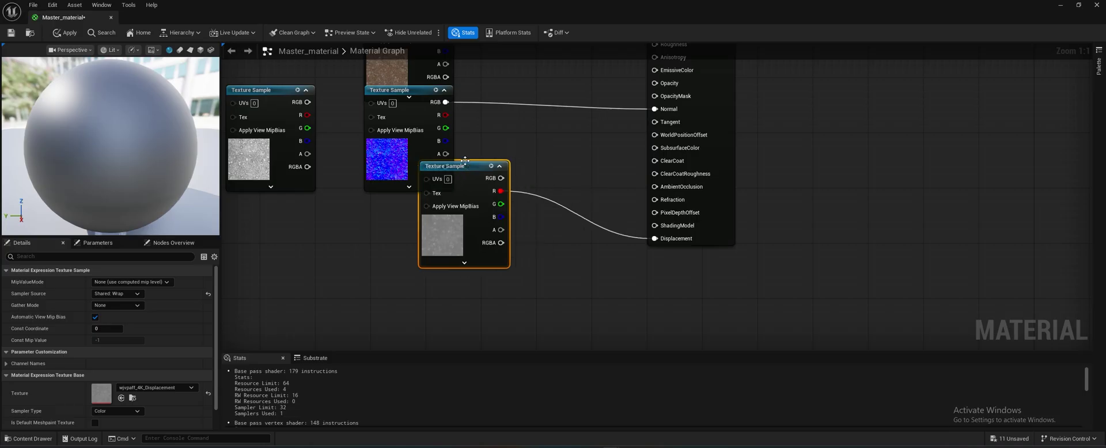
{"action": "left_click", "coordinate": [270, 112]}
{"action": "left_click_drag", "start_coordinate": [308, 141], "coordinate": [655, 187]}
{"action": "left_click_drag", "start_coordinate": [259, 90], "coordinate": [260, 152]}
- Connect the second MakeMaterialAttributes output to Layer Tex2 of the Landscape Layer Blend node
{"action": "right_click_drag", "start_coordinate": [492, 153], "coordinate": [523, 238]}
{"action": "scroll", "coordinate": [523, 238], "scroll_direction": "down", "scroll_amount": 2}
{"action": "right_click_drag", "start_coordinate": [548, 177], "coordinate": [503, 265]}
{"action": "right_click_drag", "start_coordinate": [679, 221], "coordinate": [598, 268]}
{"action": "scroll", "coordinate": [599, 234], "scroll_direction": "up", "scroll_amount": 2}
{"action": "left_click_drag", "start_coordinate": [561, 274], "coordinate": [735, 228]}
- Connect the first MakeMaterialAttributes output to Layer Tex1 and the Landscape Layer Blend output to Material Attributes of Master_material
{"action": "right_click_drag", "start_coordinate": [726, 146], "coordinate": [682, 242]}
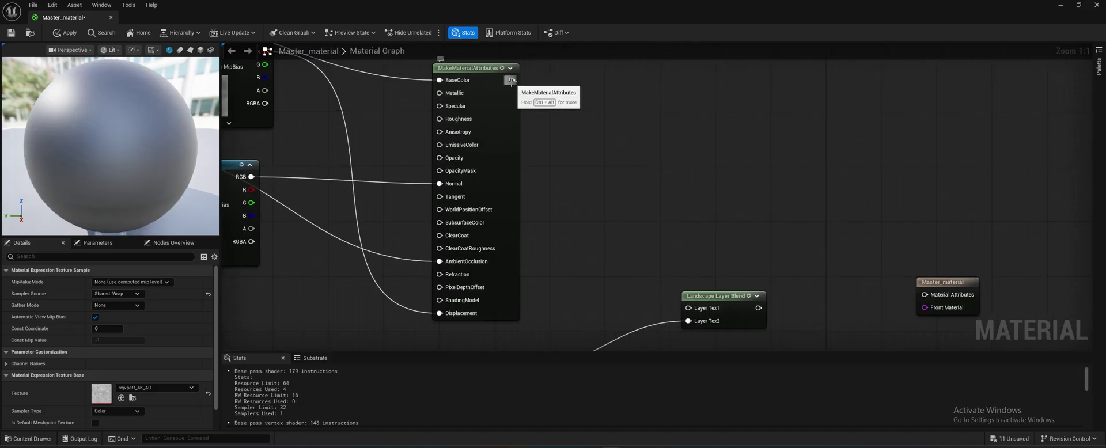
{"action": "left_click_drag", "start_coordinate": [511, 80], "coordinate": [688, 308]}
{"action": "right_click_drag", "start_coordinate": [669, 245], "coordinate": [546, 170]}
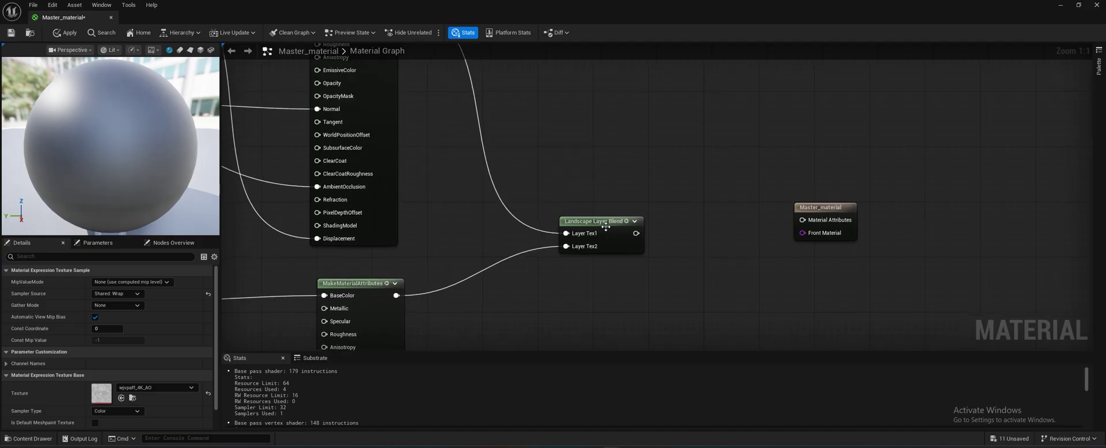
{"action": "left_click_drag", "start_coordinate": [637, 232], "coordinate": [803, 220]}
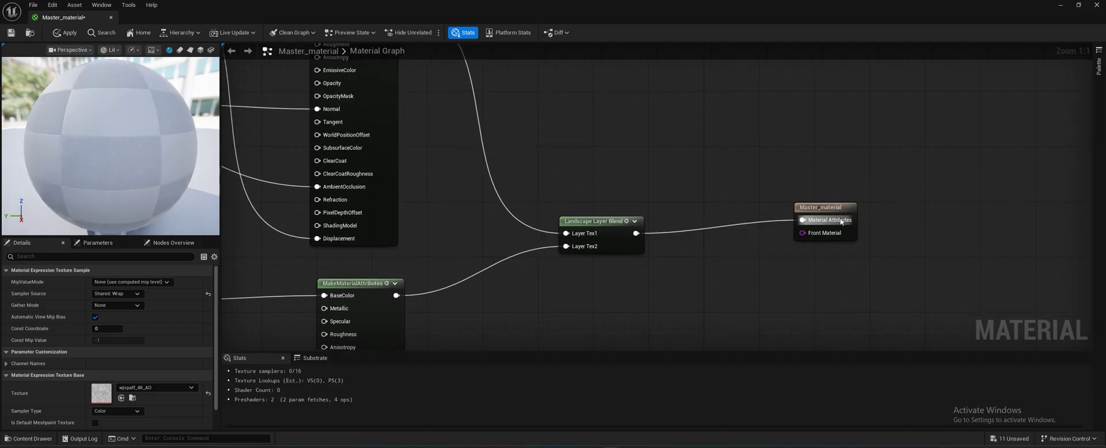
- Add a TextureCoordinate node in the empty space left of the Ground037 texture samples
{"action": "right_click_drag", "start_coordinate": [652, 181], "coordinate": [851, 217]}
{"action": "scroll", "coordinate": [675, 226], "scroll_direction": "down", "scroll_amount": 2}
{"action": "right_click_drag", "start_coordinate": [562, 237], "coordinate": [817, 242]}
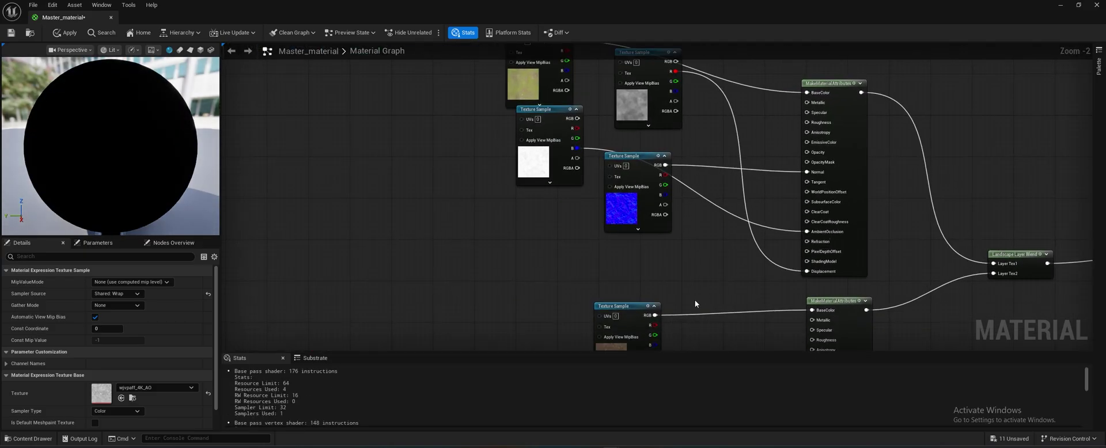
{"action": "scroll", "coordinate": [691, 301], "scroll_direction": "down", "scroll_amount": 1}
{"action": "right_click_drag", "start_coordinate": [693, 302], "coordinate": [662, 246]}
{"action": "right_click_drag", "start_coordinate": [569, 236], "coordinate": [555, 193]}
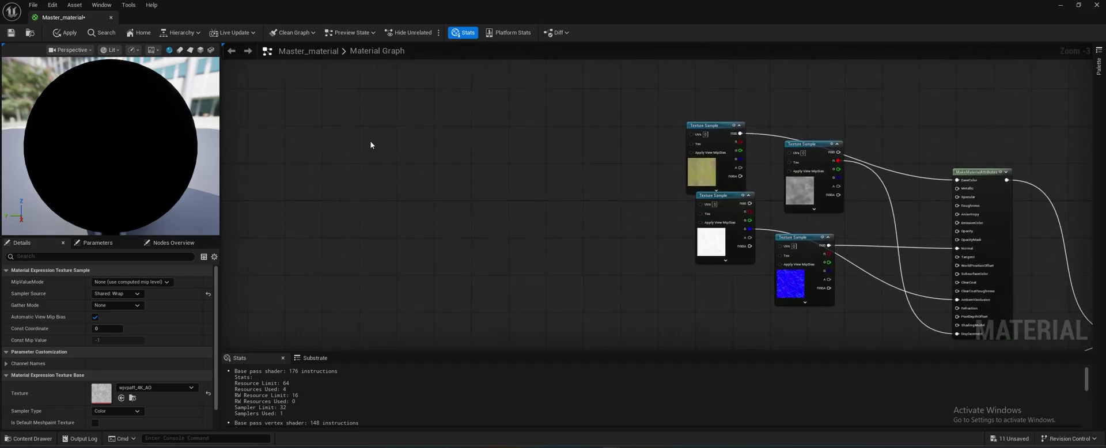
{"action": "right_click", "coordinate": [498, 163]}
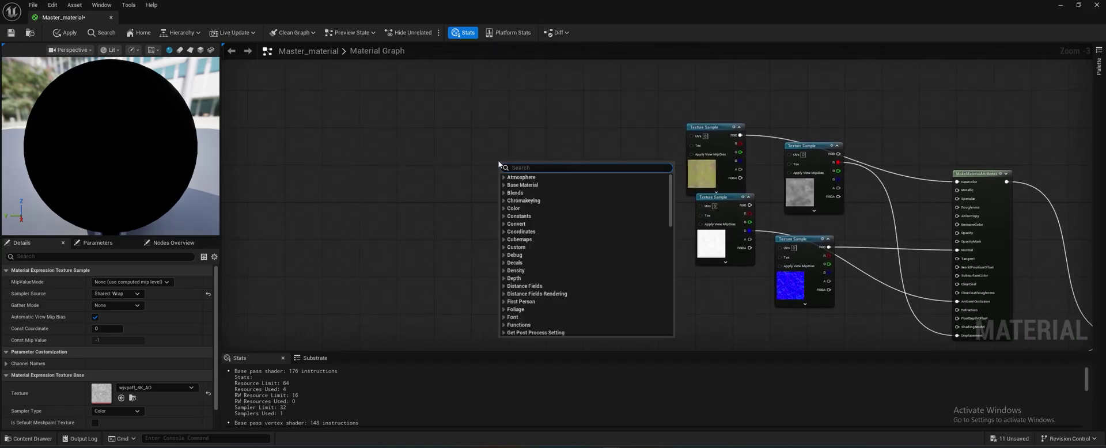
{"action": "type", "text": "text"}
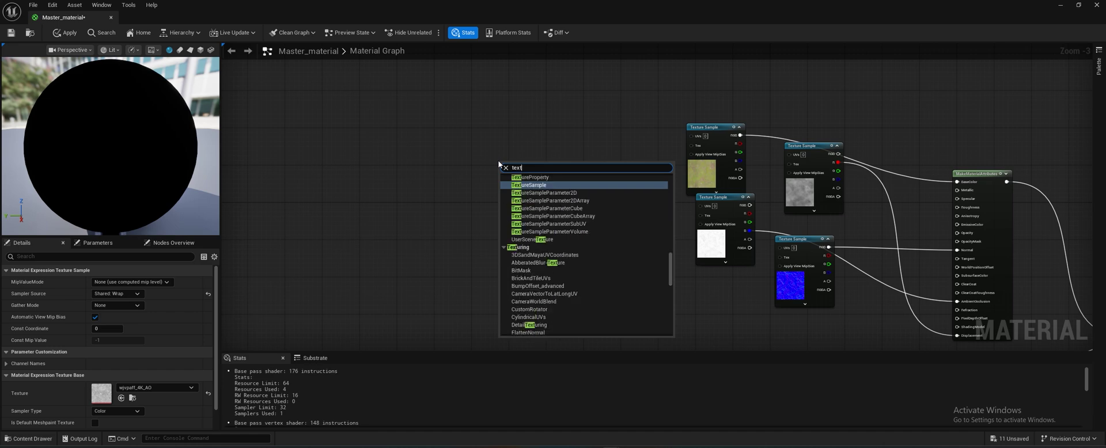
{"action": "type", "text": "ure "}
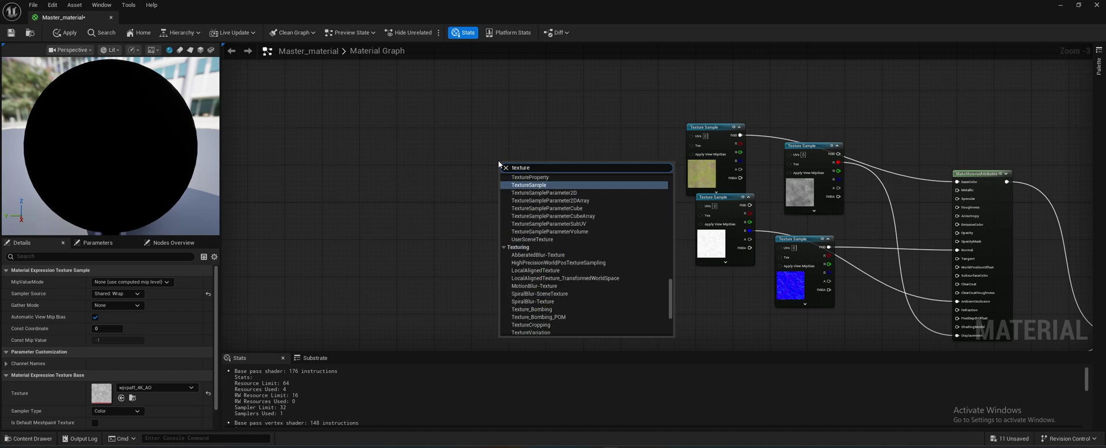
{"action": "type", "text": "c"}
{"action": "left_click", "coordinate": [559, 187]}
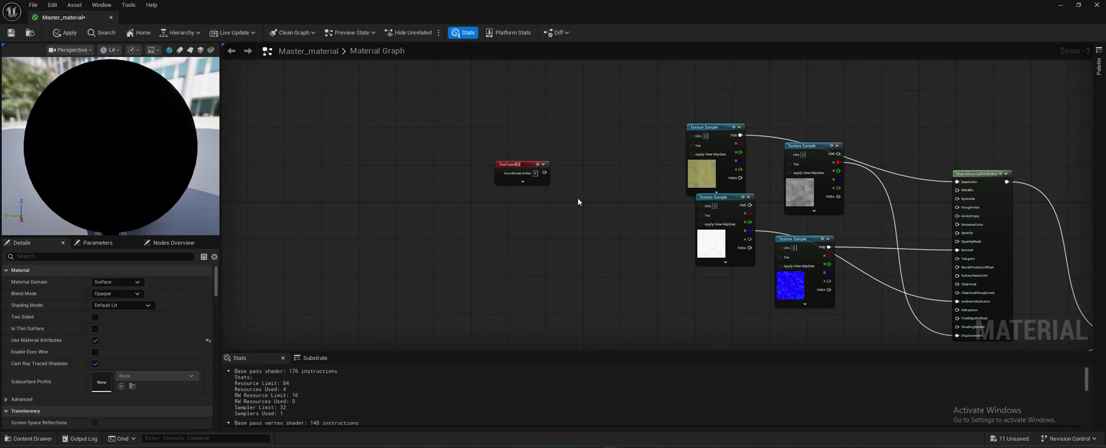
- Add a Multiply node and a constant converted to a scalar parameter named TEX1_CTRL beside the TexCoord node
{"action": "left_click", "coordinate": [578, 201]}
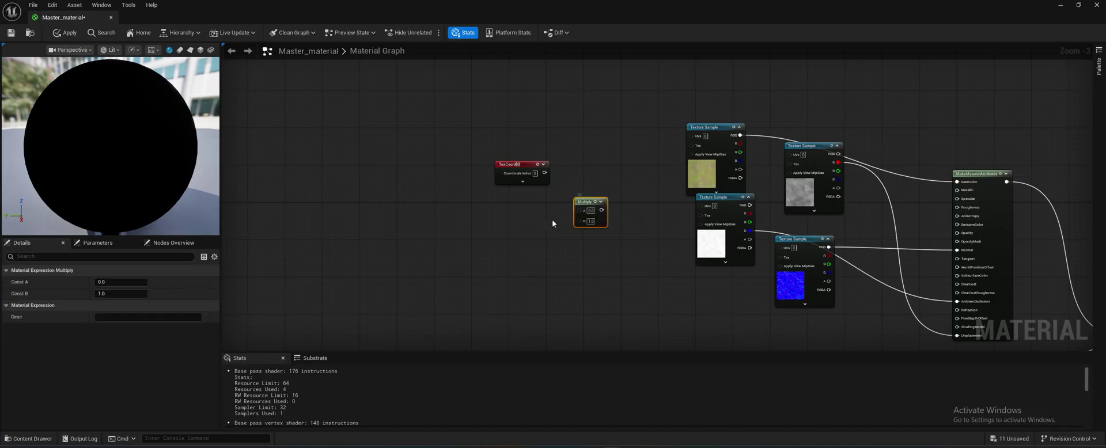
{"action": "left_click", "coordinate": [516, 233]}
{"action": "scroll", "coordinate": [516, 239], "scroll_direction": "up", "scroll_amount": 3}
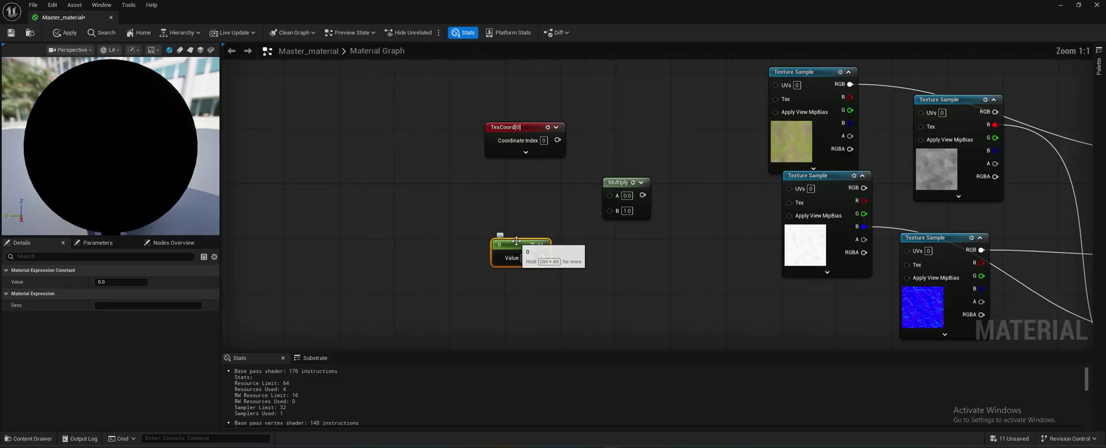
{"action": "right_click", "coordinate": [517, 241]}
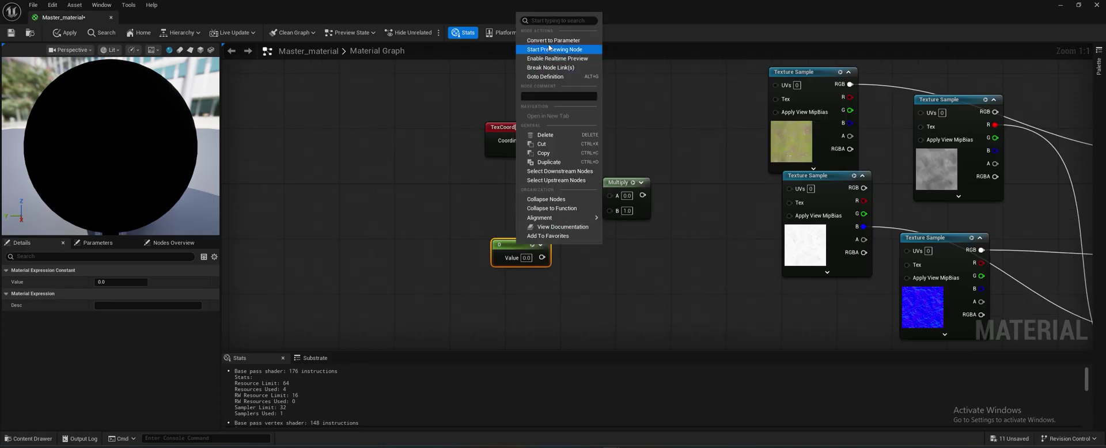
{"action": "left_click", "coordinate": [551, 41]}
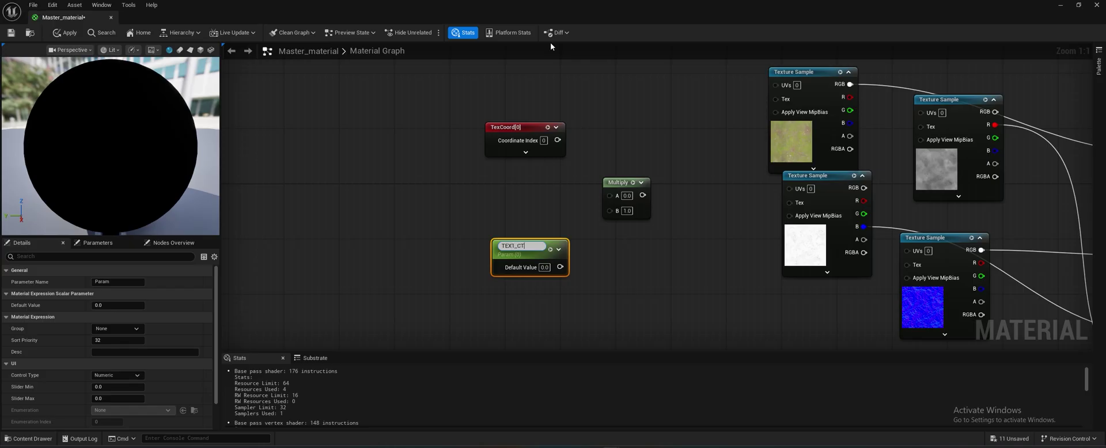
{"action": "left_click", "coordinate": [637, 269]}
- Copy the TexCoord, Multiply and TEX1_CTRL nodes and place the duplicates beside the second set's texture samples
{"action": "left_click", "coordinate": [533, 248]}
{"action": "left_click_drag", "start_coordinate": [619, 298], "coordinate": [522, 119]}
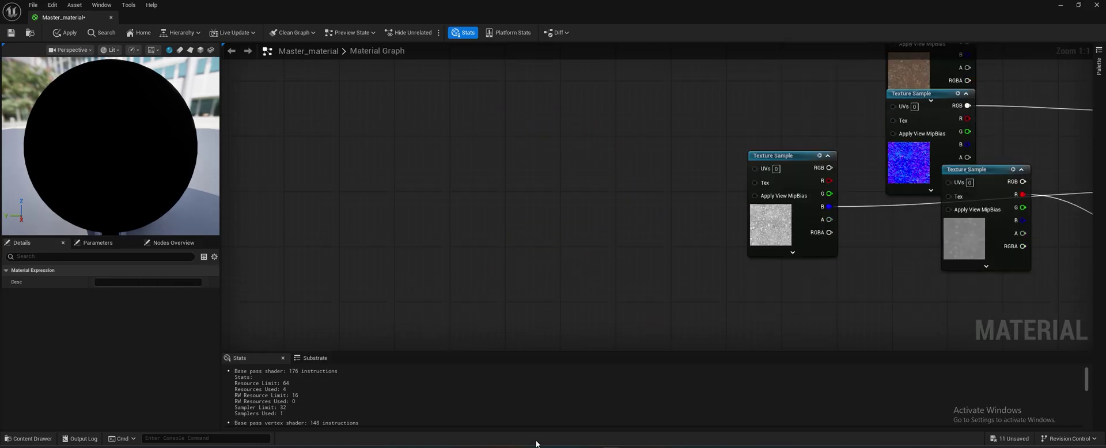
{"action": "key", "text": "ctrl+v"}
{"action": "right_click_drag", "start_coordinate": [684, 252], "coordinate": [651, 289]}
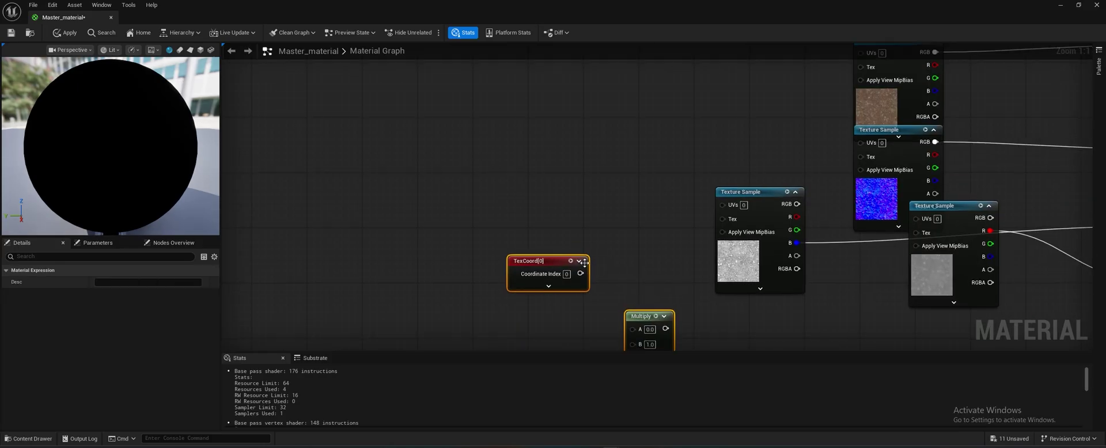
{"action": "left_click_drag", "start_coordinate": [558, 260], "coordinate": [586, 82]}
{"action": "right_click_drag", "start_coordinate": [660, 75], "coordinate": [604, 225]}
{"action": "left_click", "coordinate": [605, 226]}
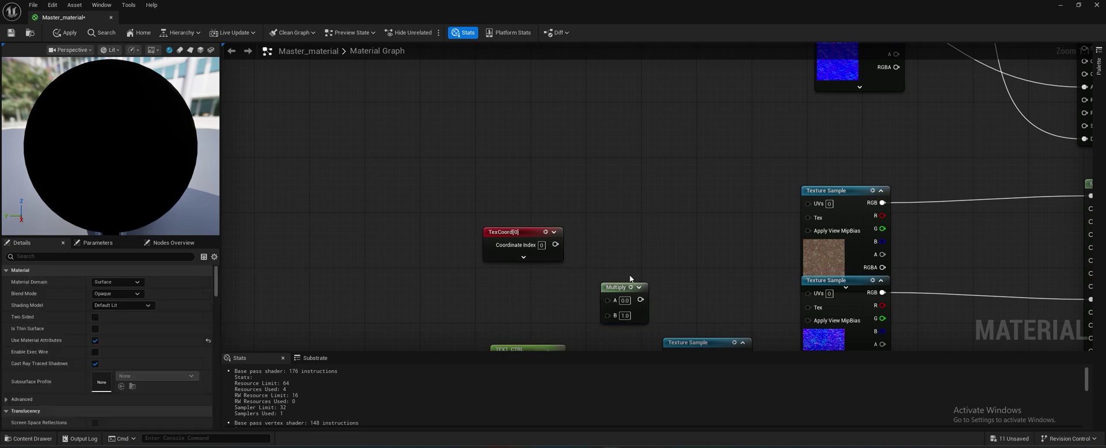
{"action": "right_click_drag", "start_coordinate": [543, 326], "coordinate": [565, 251]}
- Rename the duplicated scalar parameter beside the second texture set to TEX2_CTRL
{"action": "left_click", "coordinate": [549, 278]}
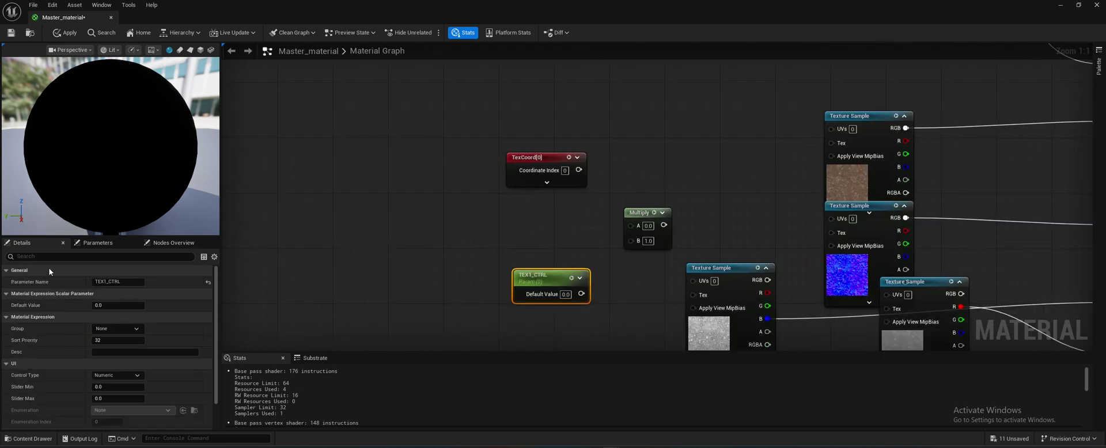
{"action": "left_click", "coordinate": [106, 281]}
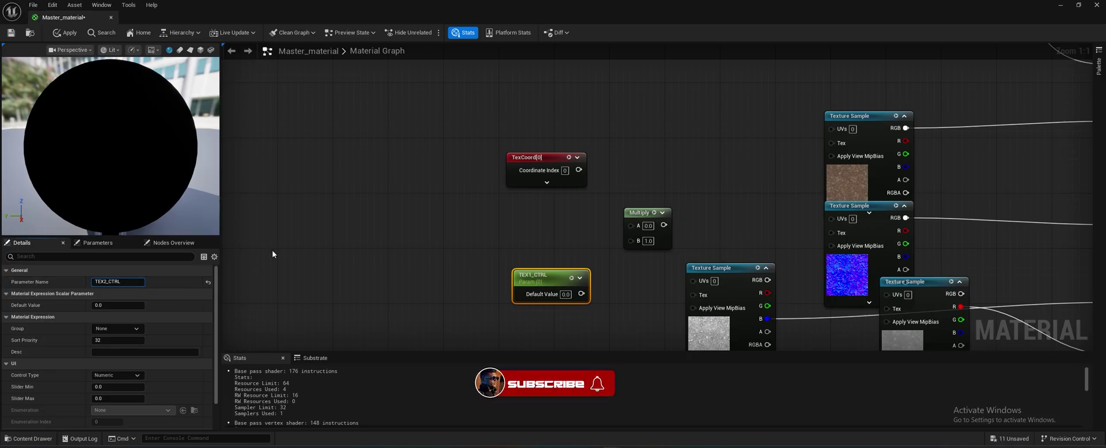
{"action": "left_click", "coordinate": [316, 223]}
- Connect the second set's TexCoord to Multiply A, TEX2_CTRL to B, and the Multiply output to the UVs of its four texture samples
{"action": "left_click_drag", "start_coordinate": [581, 293], "coordinate": [579, 171]}
{"action": "right_click_drag", "start_coordinate": [627, 175], "coordinate": [527, 186]}
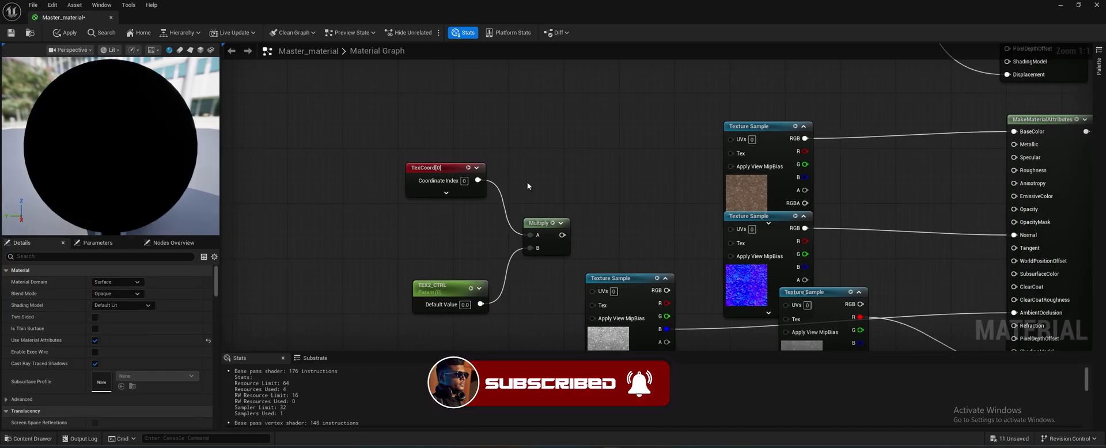
{"action": "left_click_drag", "start_coordinate": [563, 236], "coordinate": [731, 138]}
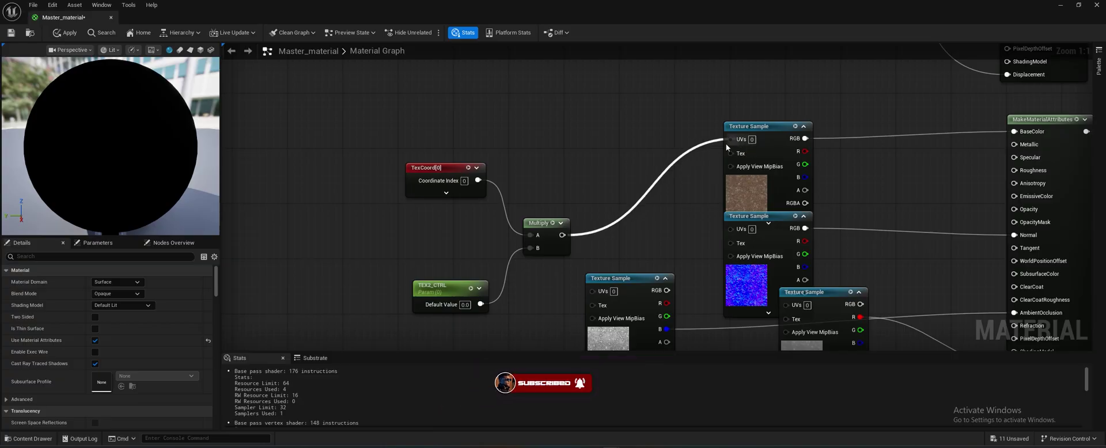
{"action": "left_click_drag", "start_coordinate": [564, 235], "coordinate": [594, 291]}
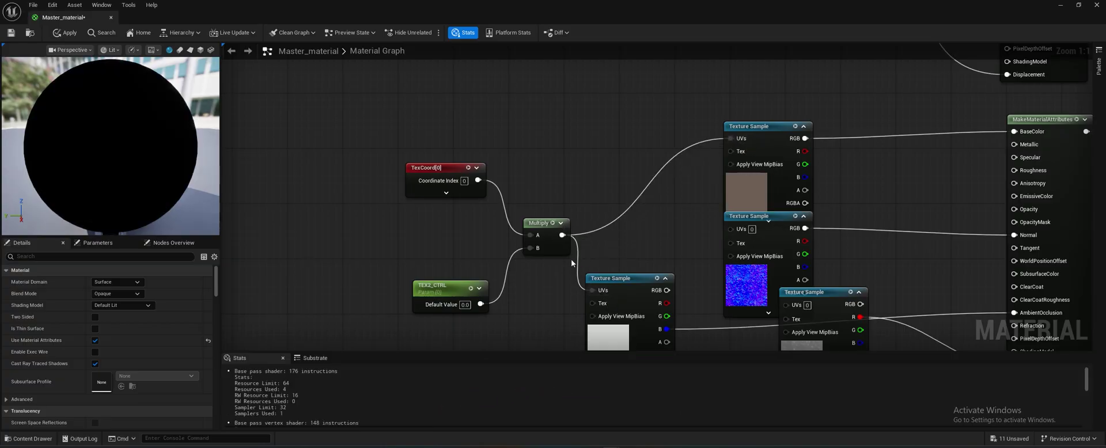
{"action": "left_click_drag", "start_coordinate": [562, 235], "coordinate": [730, 228]}
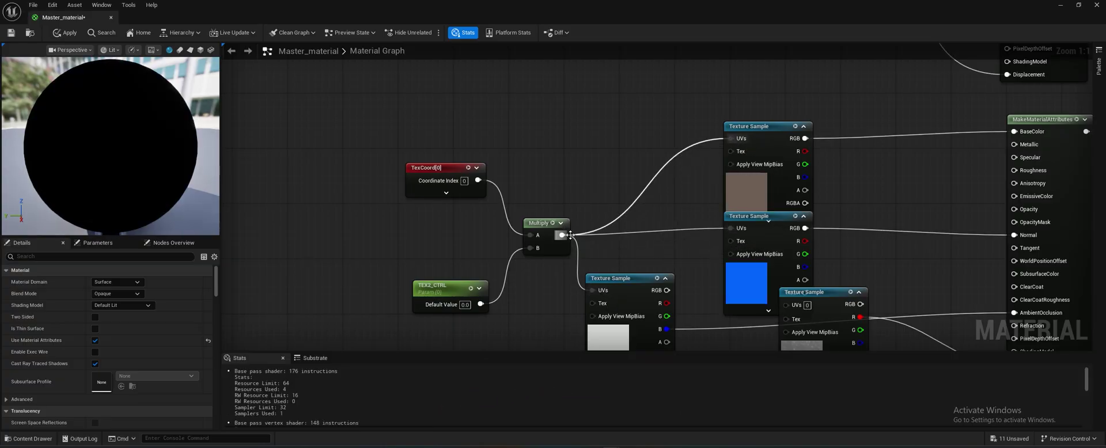
{"action": "left_click_drag", "start_coordinate": [562, 235], "coordinate": [787, 306]}
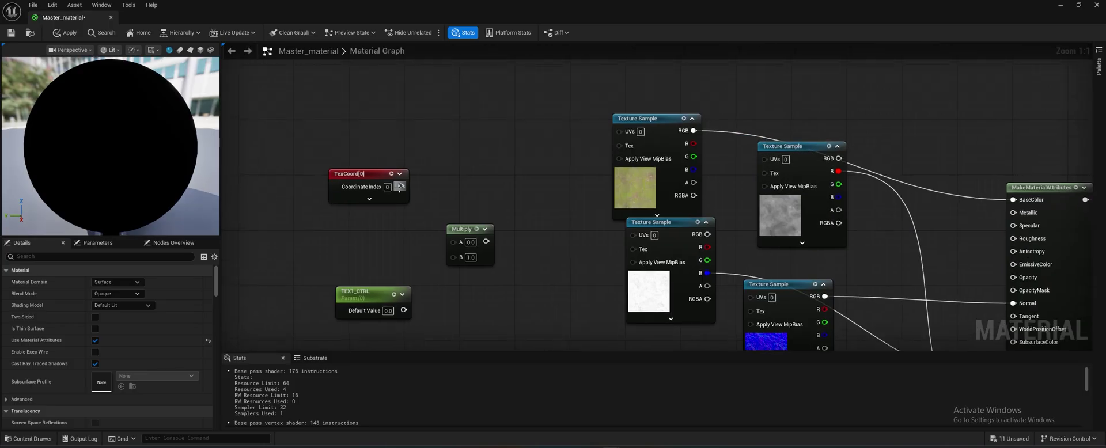
- Connect the first set's TexCoord to Multiply A, TEX1_CTRL to B, and the Multiply output to the UVs of its four texture samples
{"action": "left_click_drag", "start_coordinate": [401, 186], "coordinate": [453, 242]}
{"action": "left_click_drag", "start_coordinate": [403, 310], "coordinate": [454, 257]}
{"action": "right_click_drag", "start_coordinate": [476, 251], "coordinate": [493, 221]}
{"action": "left_click_drag", "start_coordinate": [501, 211], "coordinate": [577, 137]}
{"action": "key", "text": "Escape"}
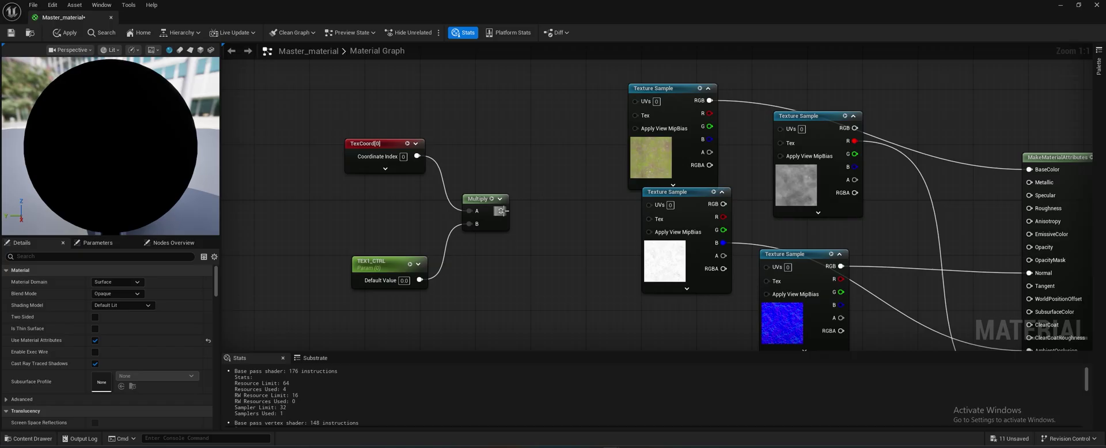
{"action": "left_click_drag", "start_coordinate": [501, 211], "coordinate": [783, 128]}
{"action": "left_click_drag", "start_coordinate": [500, 211], "coordinate": [652, 205]}
{"action": "left_click_drag", "start_coordinate": [501, 211], "coordinate": [768, 268]}
- Set the default values of TEX1_CTRL and TEX2_CTRL to 3
{"action": "right_click_drag", "start_coordinate": [500, 276], "coordinate": [594, 254]}
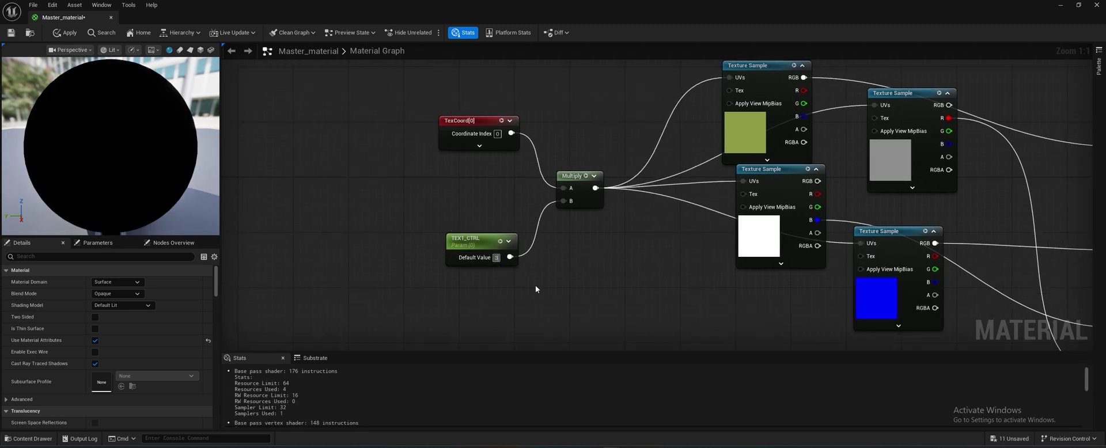
{"action": "right_click_drag", "start_coordinate": [555, 303], "coordinate": [556, 105]}
{"action": "right_click_drag", "start_coordinate": [587, 307], "coordinate": [549, 160]}
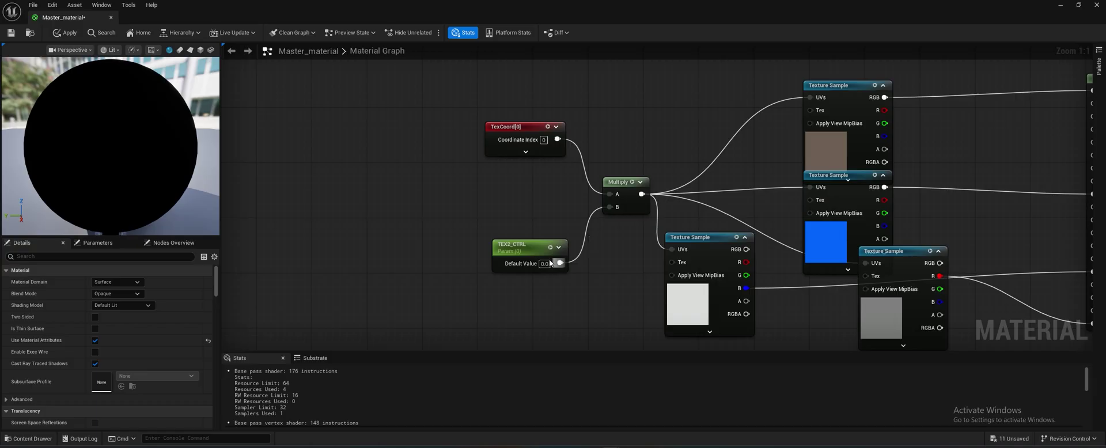
{"action": "type", "text": "3"}
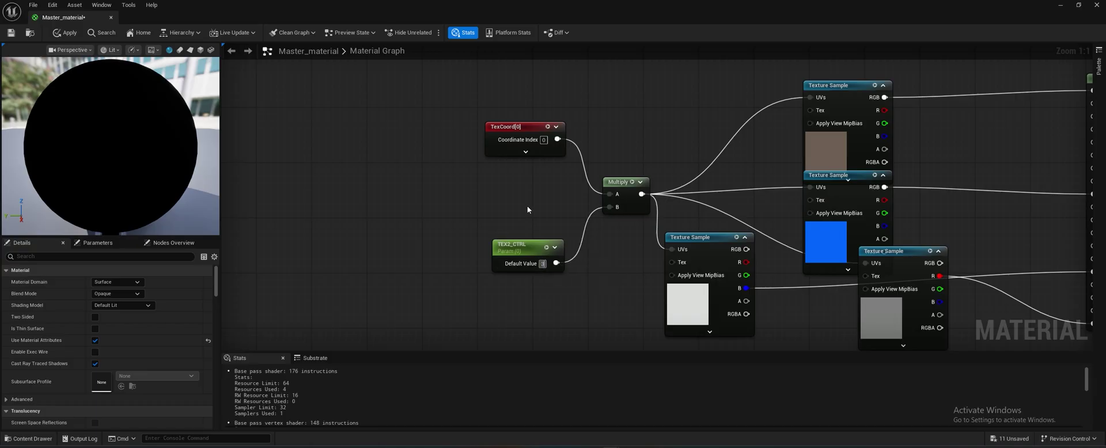
{"action": "right_click", "coordinate": [451, 171]}
{"action": "left_click", "coordinate": [387, 127]}
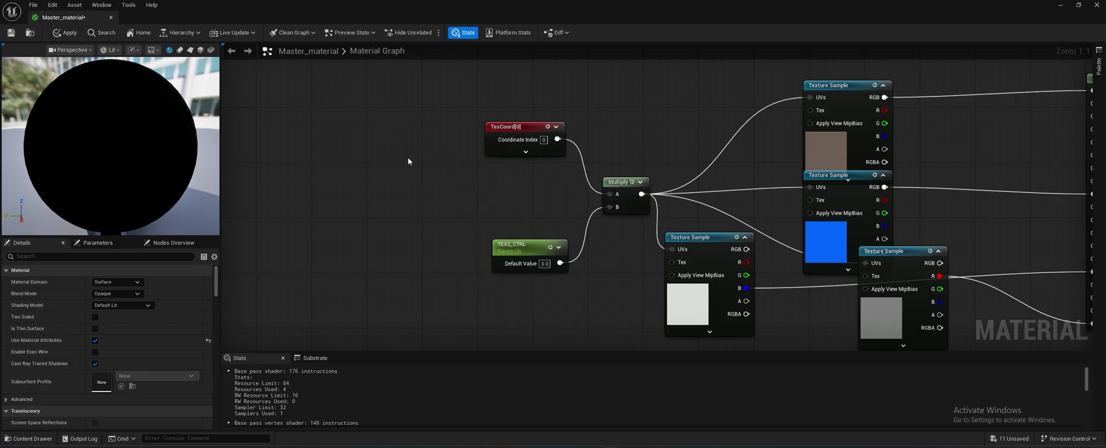
- Tidy the first texture set by aligning its texture samples and MakeMaterialAttributes node and moving the tiling nodes closer to them
{"action": "right_click_drag", "start_coordinate": [408, 157], "coordinate": [345, 276]}
{"action": "scroll", "coordinate": [344, 276], "scroll_direction": "down", "scroll_amount": 3}
{"action": "right_click_drag", "start_coordinate": [499, 249], "coordinate": [438, 247]}
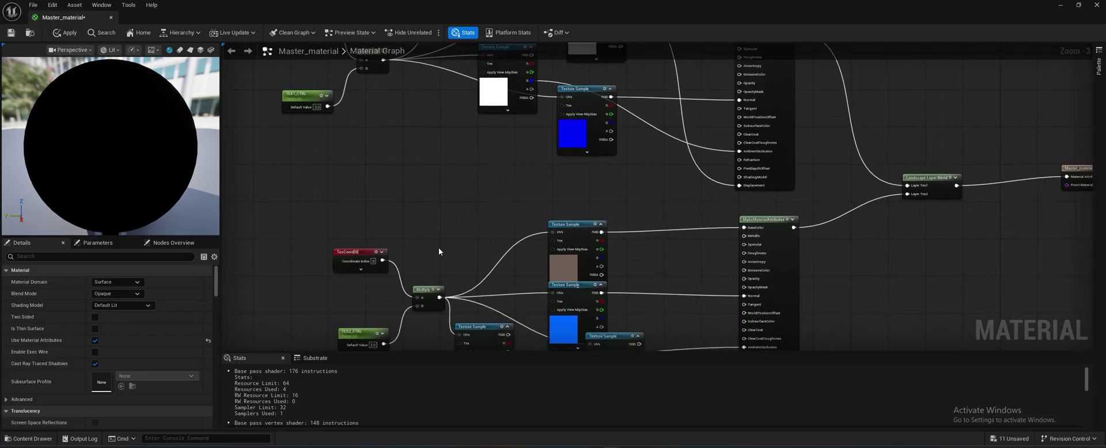
{"action": "scroll", "coordinate": [437, 247], "scroll_direction": "down", "scroll_amount": 5}
{"action": "scroll", "coordinate": [462, 244], "scroll_direction": "up", "scroll_amount": 5}
{"action": "scroll", "coordinate": [564, 221], "scroll_direction": "down", "scroll_amount": 1}
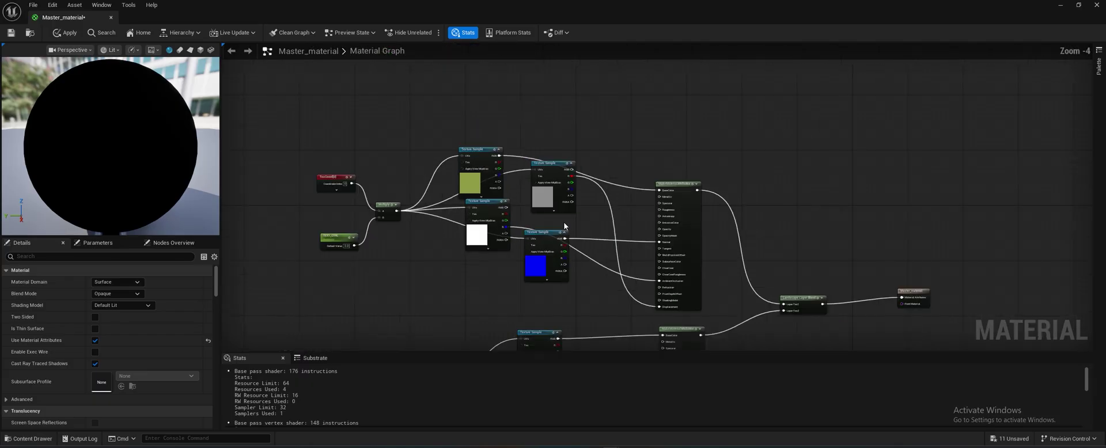
{"action": "left_click_drag", "start_coordinate": [490, 203], "coordinate": [481, 241]}
{"action": "mouse_move", "coordinate": [476, 164]}
{"action": "left_mouse_down"}
{"action": "mouse_move", "coordinate": [474, 173]}
{"action": "mouse_move", "coordinate": [476, 163]}
{"action": "left_mouse_up"}
{"action": "left_click_drag", "start_coordinate": [687, 184], "coordinate": [678, 163]}
{"action": "left_click_drag", "start_coordinate": [281, 158], "coordinate": [355, 251]}
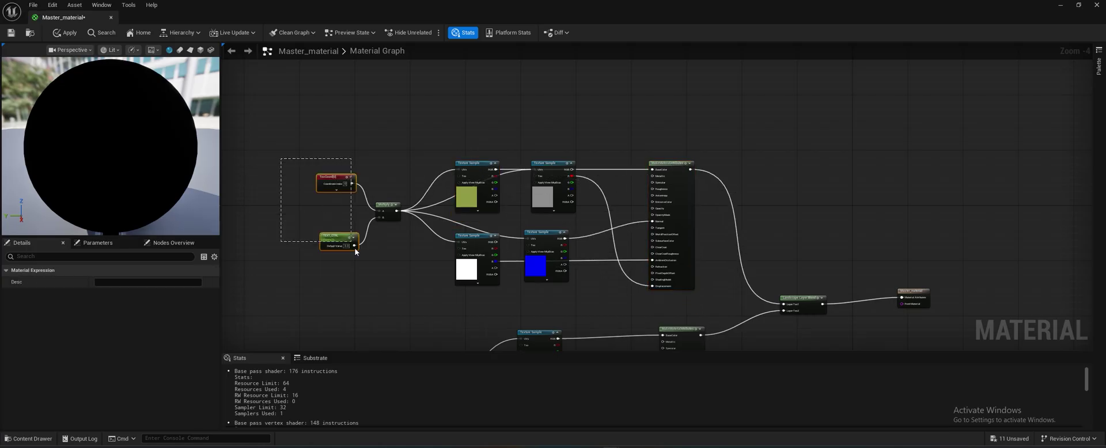
{"action": "left_click_drag", "start_coordinate": [386, 210], "coordinate": [407, 218]}
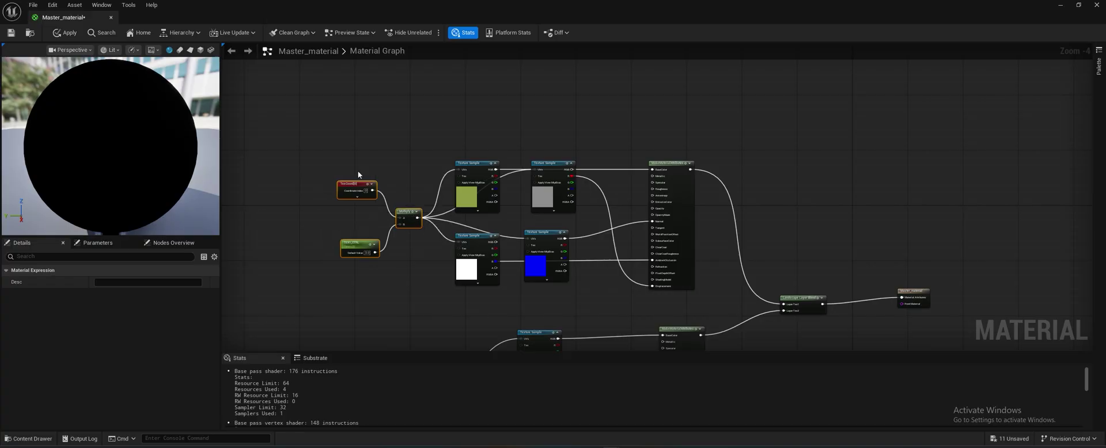
- Enclose all nodes of the first texture set in a comment named TEX1 and move the group away from the blend node
{"action": "left_click_drag", "start_coordinate": [301, 141], "coordinate": [757, 279]}
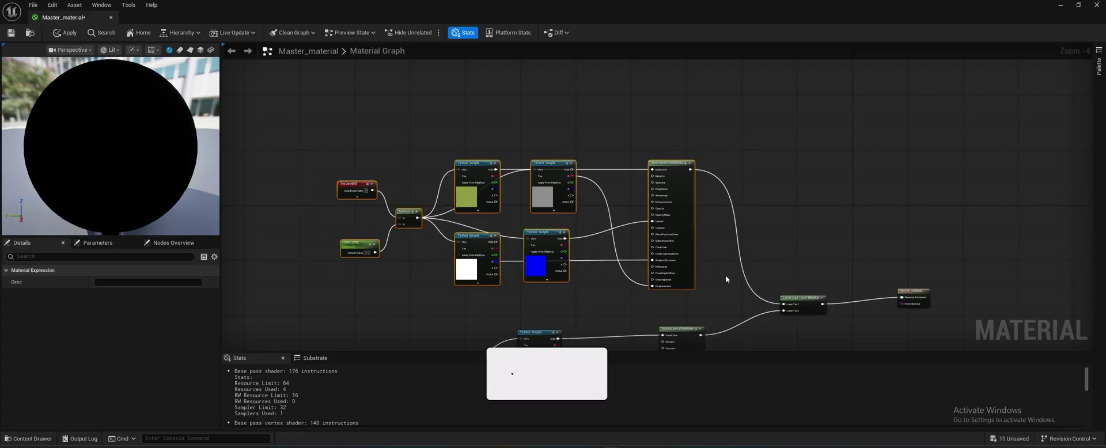
{"action": "key", "text": "c"}
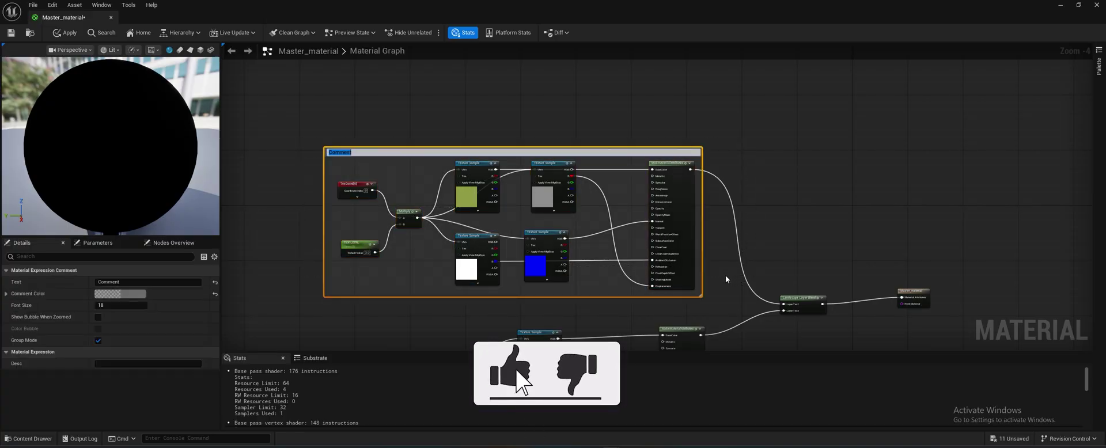
{"action": "type", "text": "T"}
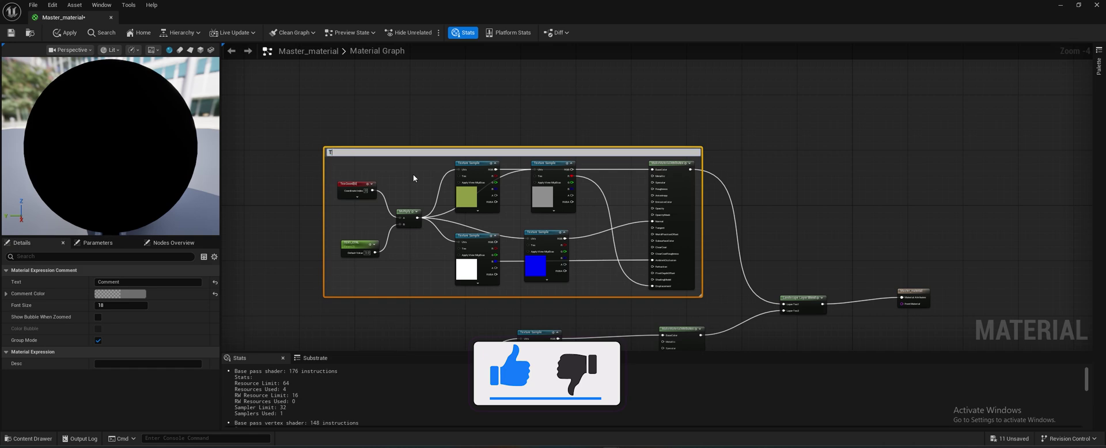
{"action": "type", "text": "EX1"}
{"action": "left_click", "coordinate": [379, 112]}
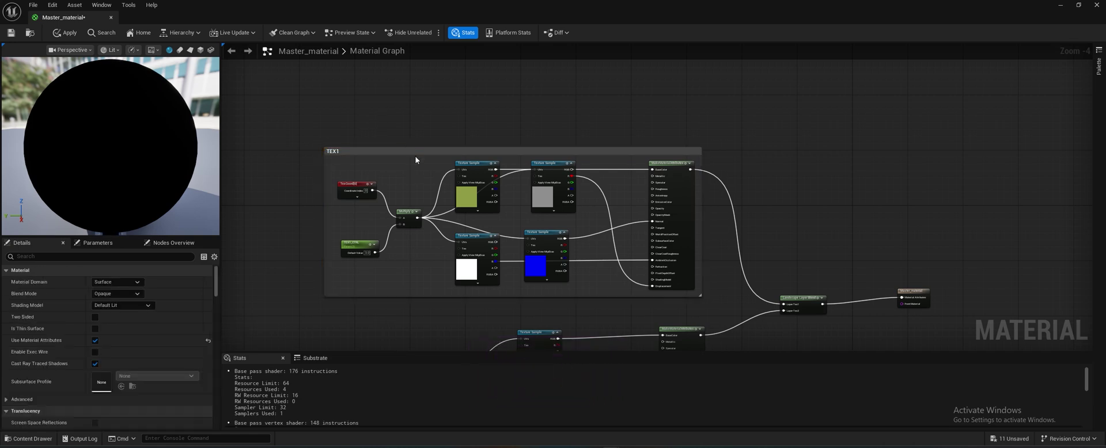
{"action": "mouse_move", "coordinate": [414, 156]}
{"action": "left_mouse_down"}
{"action": "mouse_move", "coordinate": [365, 130]}
{"action": "mouse_move", "coordinate": [399, 159]}
{"action": "mouse_move", "coordinate": [332, 138]}
{"action": "left_mouse_up"}
- Enclose all nodes of the second texture set in a comment named TEX2 and position the group directly below the TEX1 group
{"action": "right_click_drag", "start_coordinate": [610, 170], "coordinate": [617, 74]}
{"action": "right_click_drag", "start_coordinate": [616, 216], "coordinate": [611, 98]}
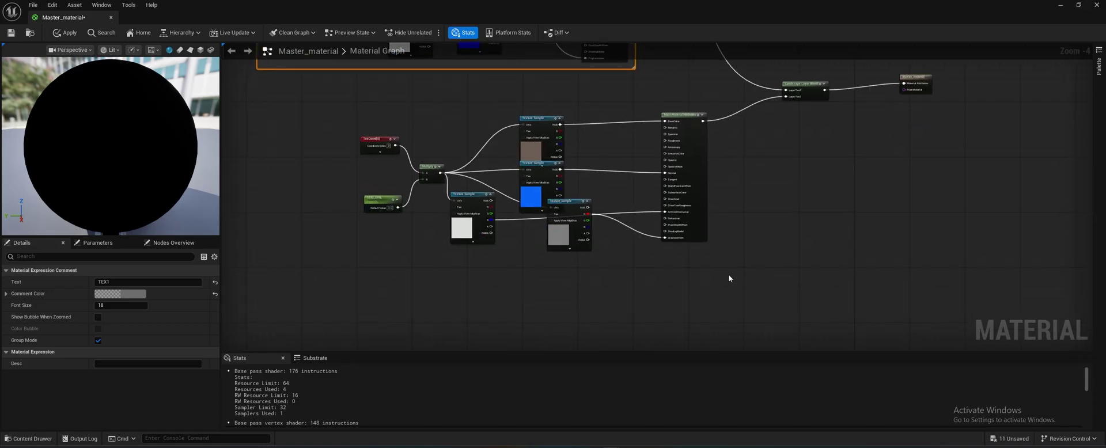
{"action": "left_click_drag", "start_coordinate": [728, 274], "coordinate": [272, 140]}
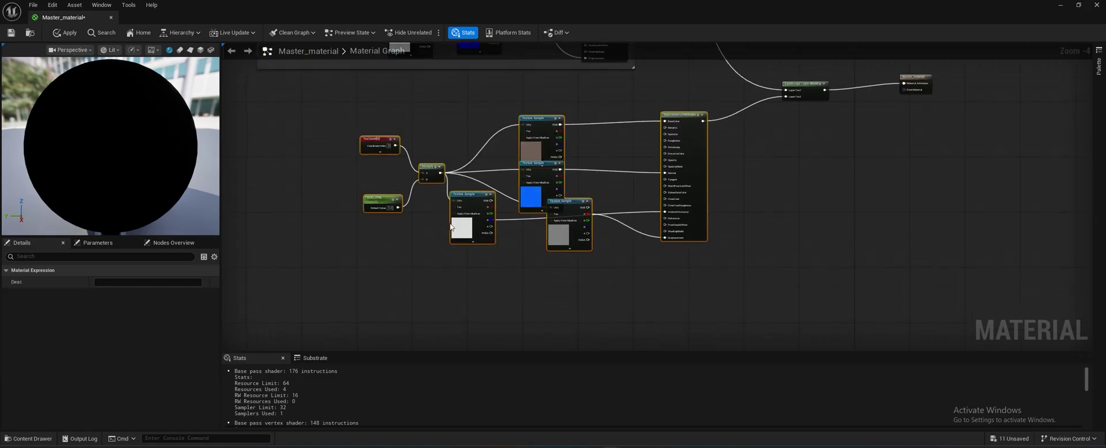
{"action": "key", "text": "c"}
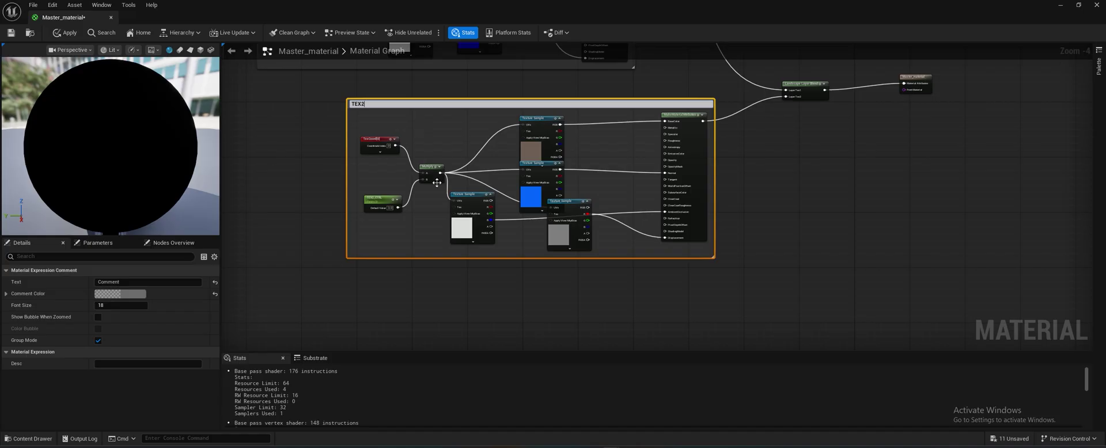
{"action": "left_click", "coordinate": [441, 264]}
{"action": "left_click_drag", "start_coordinate": [490, 106], "coordinate": [420, 102]}
{"action": "right_click_drag", "start_coordinate": [648, 100], "coordinate": [623, 204]}
{"action": "left_click_drag", "start_coordinate": [592, 226], "coordinate": [547, 214]}
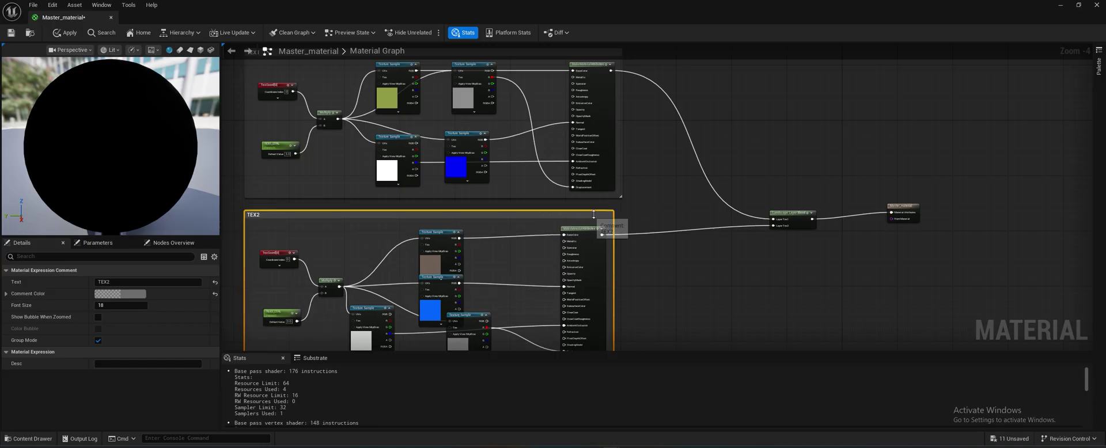
{"action": "right_click_drag", "start_coordinate": [590, 214], "coordinate": [710, 218]}
{"action": "left_click_drag", "start_coordinate": [698, 216], "coordinate": [701, 216]}
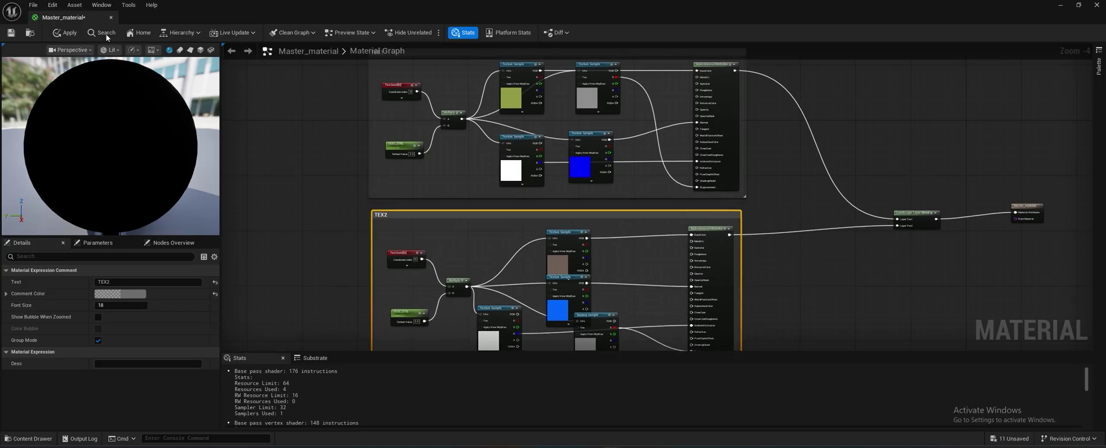
- Apply the changes to Master_material and return to the level editor
{"action": "left_click", "coordinate": [71, 34]}
{"action": "left_click", "coordinate": [1068, 8]}
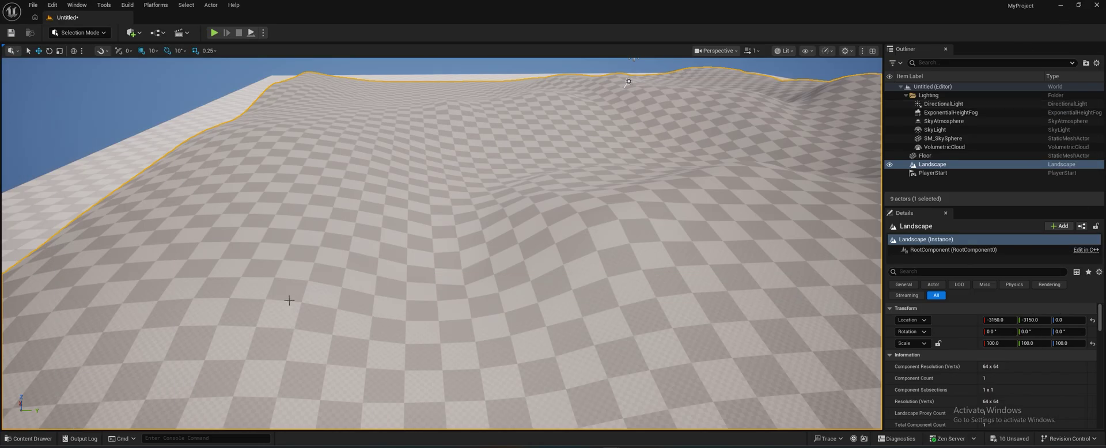
- Assign Master_material_Inst from the Lands folder as the Landscape Material of the selected landscape
{"action": "scroll", "coordinate": [962, 399], "scroll_direction": "down", "scroll_amount": 10}
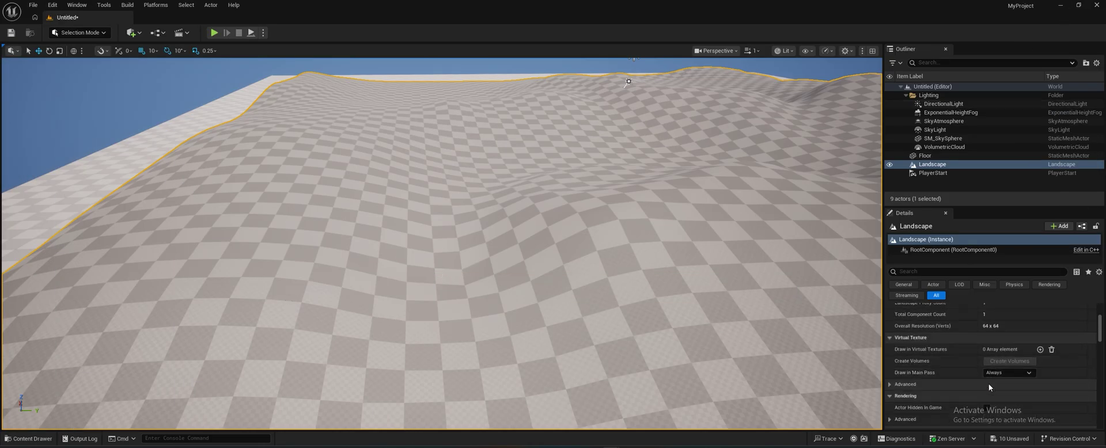
{"action": "scroll", "coordinate": [952, 362], "scroll_direction": "down", "scroll_amount": 8}
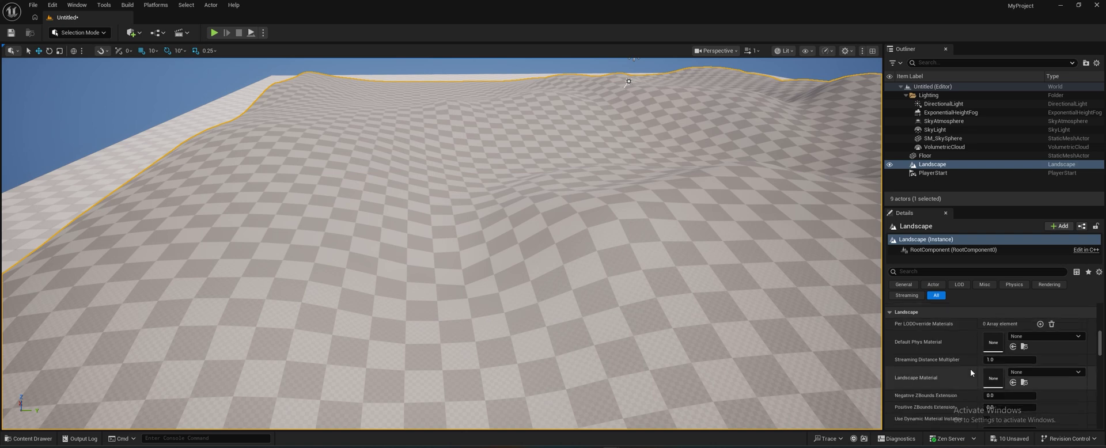
{"action": "left_click_drag", "start_coordinate": [974, 207], "coordinate": [974, 105]}
{"action": "left_click", "coordinate": [28, 439]}
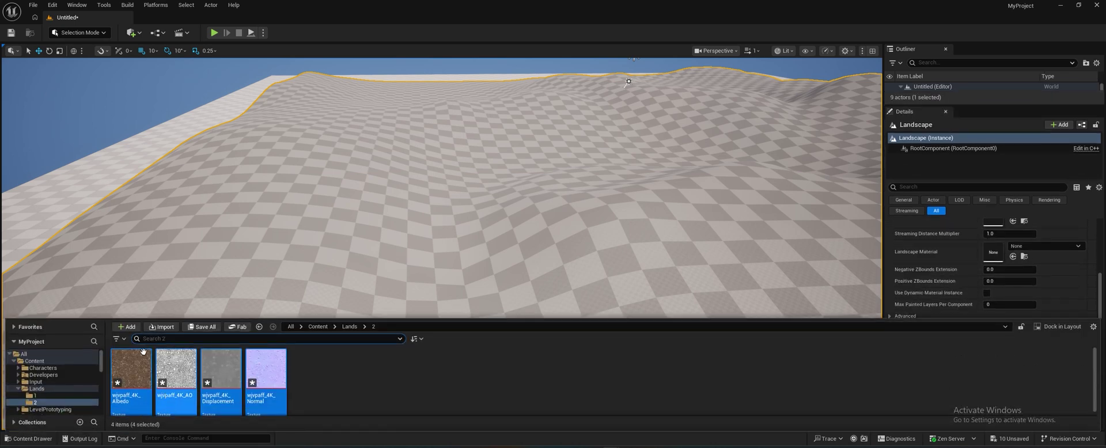
{"action": "left_click", "coordinate": [259, 327]}
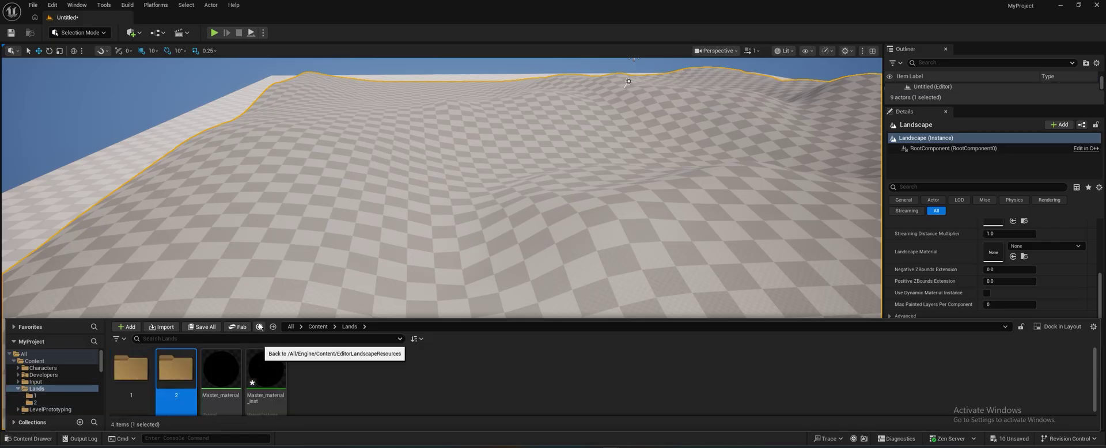
{"action": "left_click", "coordinate": [262, 393]}
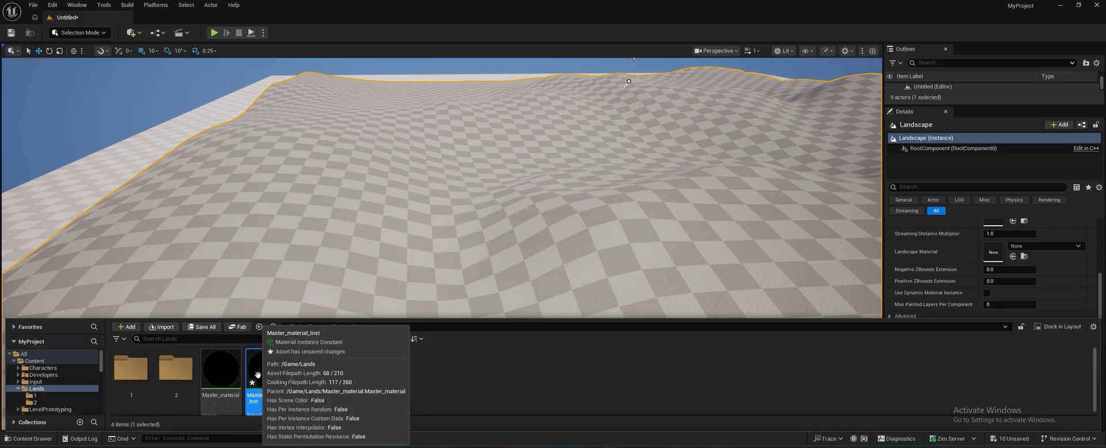
{"action": "left_click_drag", "start_coordinate": [263, 377], "coordinate": [1016, 255]}
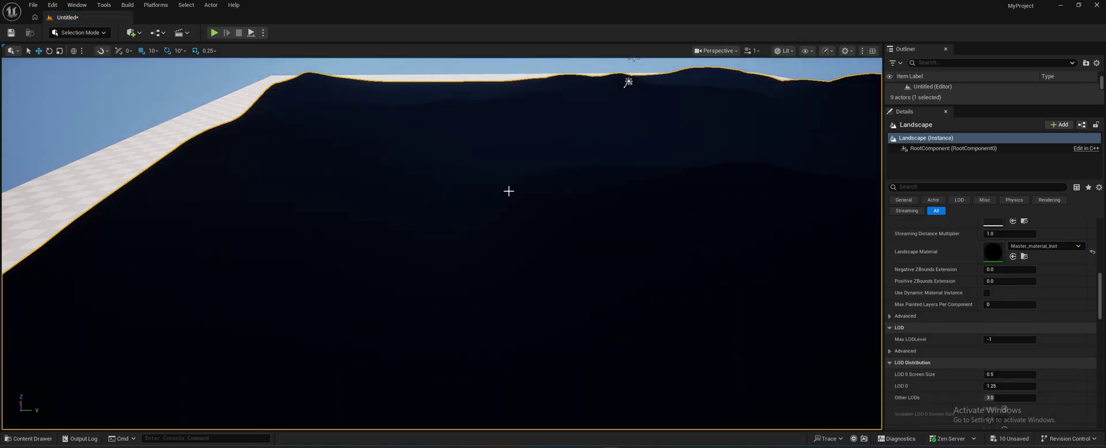
- Switch to landscape painting and create the target layers from the assigned material
{"action": "right_click_drag", "start_coordinate": [506, 193], "coordinate": [601, 154]}
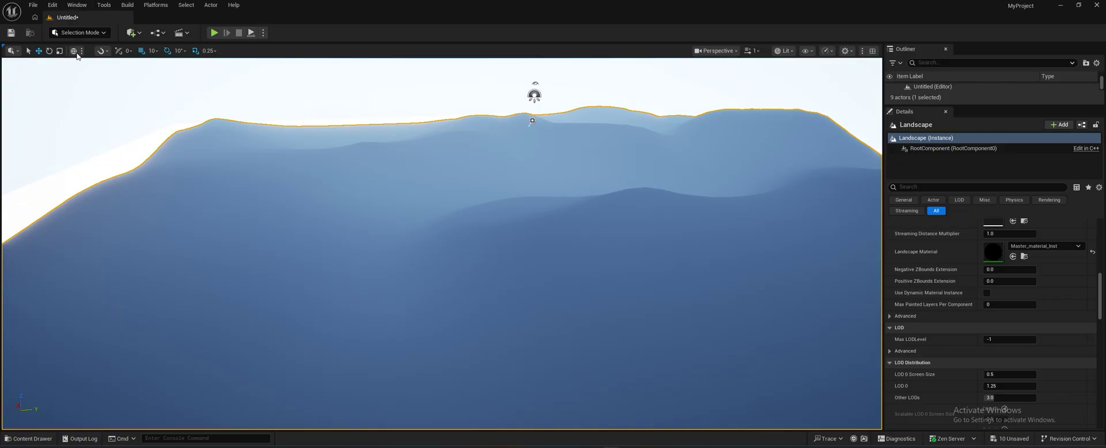
{"action": "left_click", "coordinate": [70, 32]}
{"action": "left_click", "coordinate": [91, 54]}
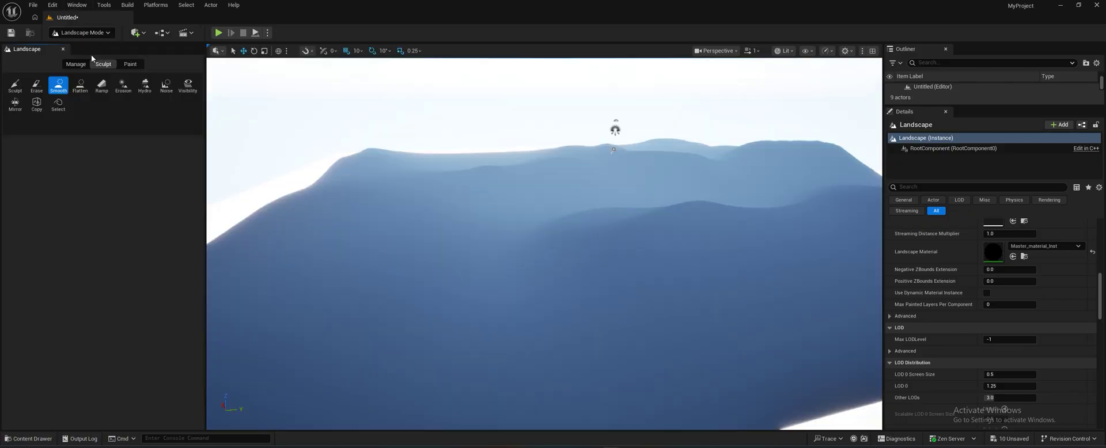
{"action": "left_click", "coordinate": [131, 64]}
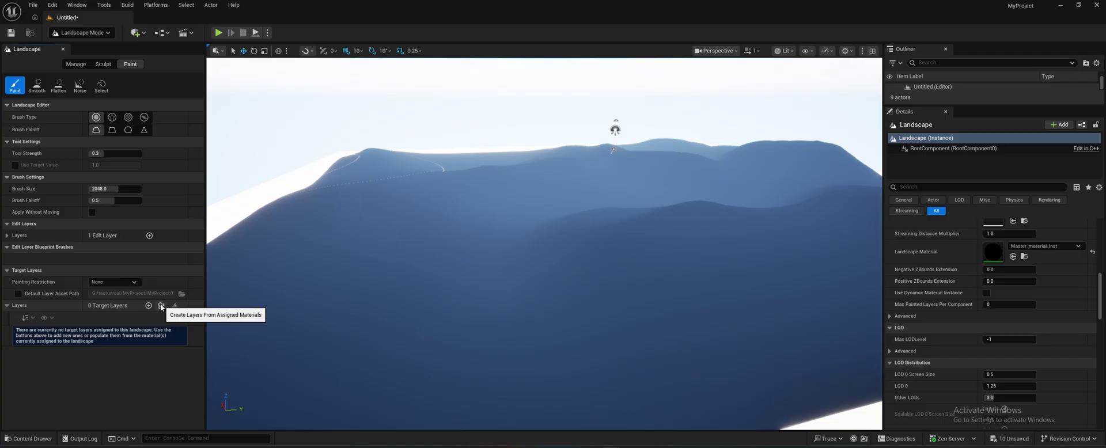
{"action": "left_click", "coordinate": [162, 306]}
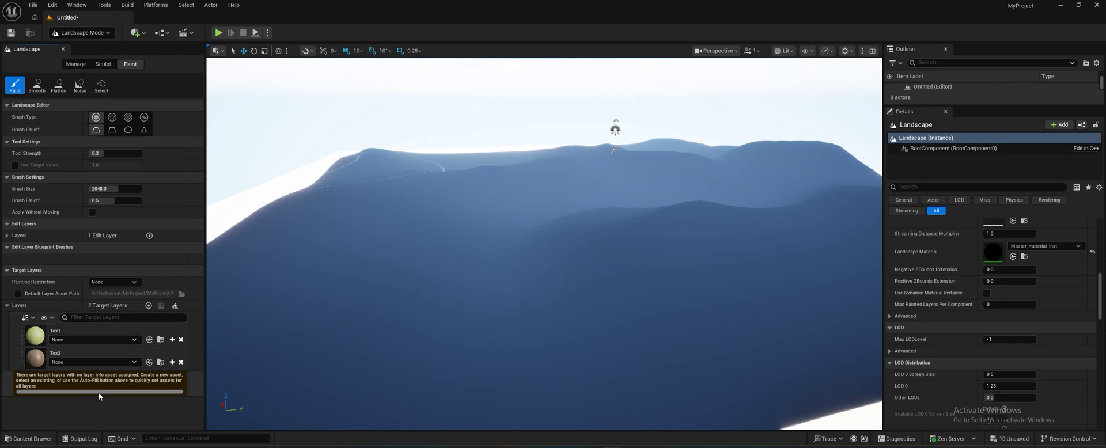
- Create a layer info object named TXTER in the Lands folder for the Tex1 target layer
{"action": "left_click", "coordinate": [162, 340]}
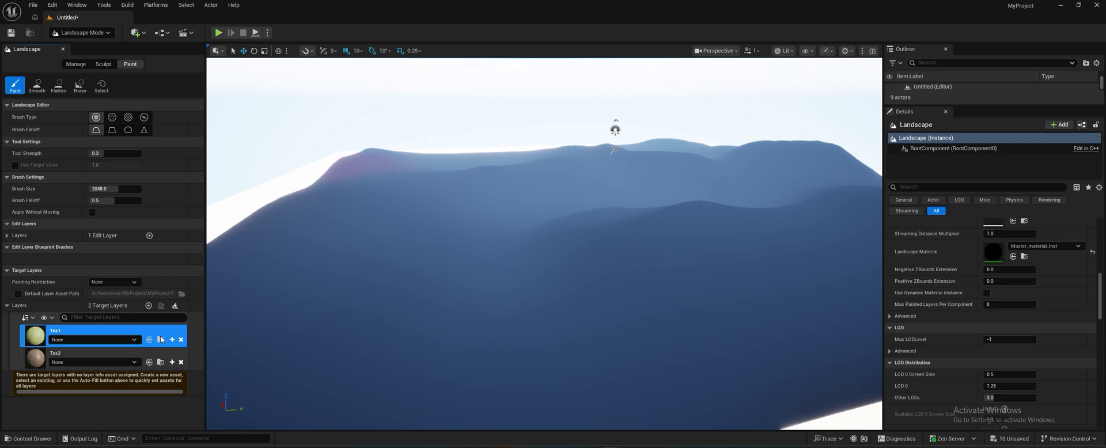
{"action": "left_click", "coordinate": [172, 340]}
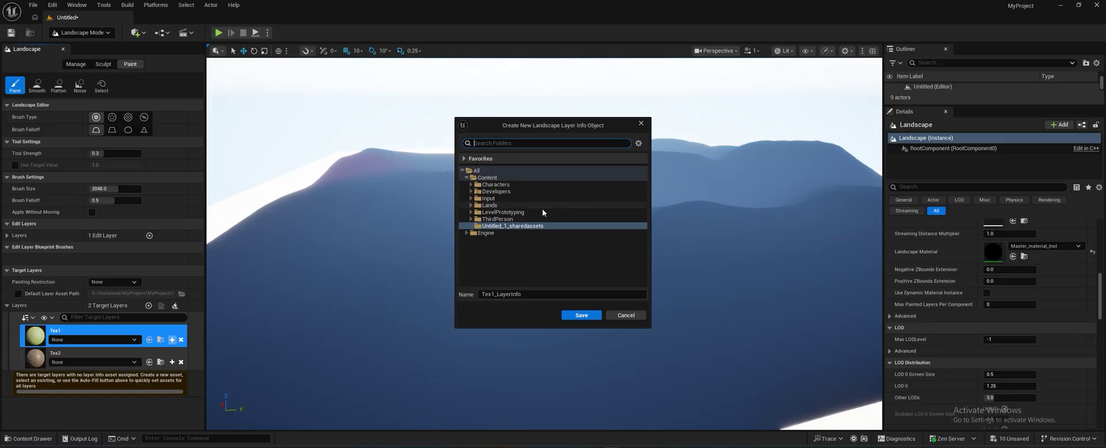
{"action": "left_click", "coordinate": [506, 178]}
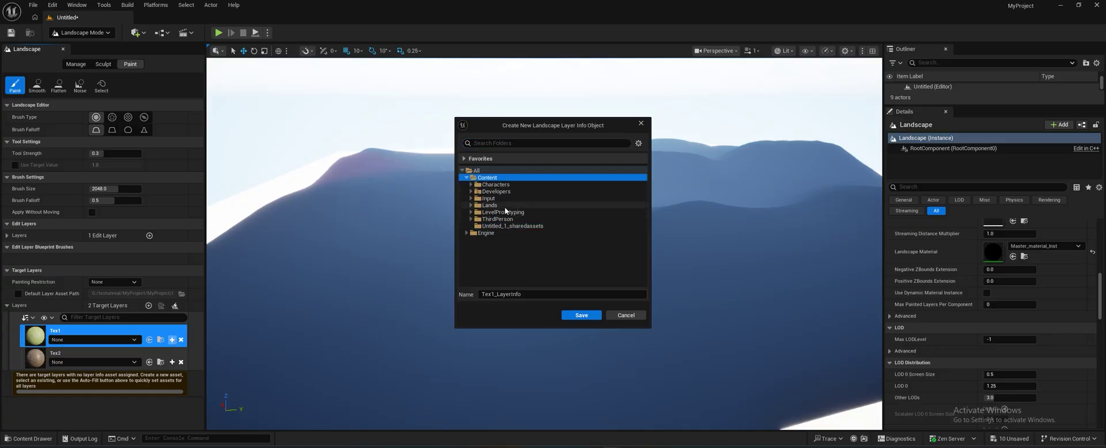
{"action": "left_click", "coordinate": [495, 205]}
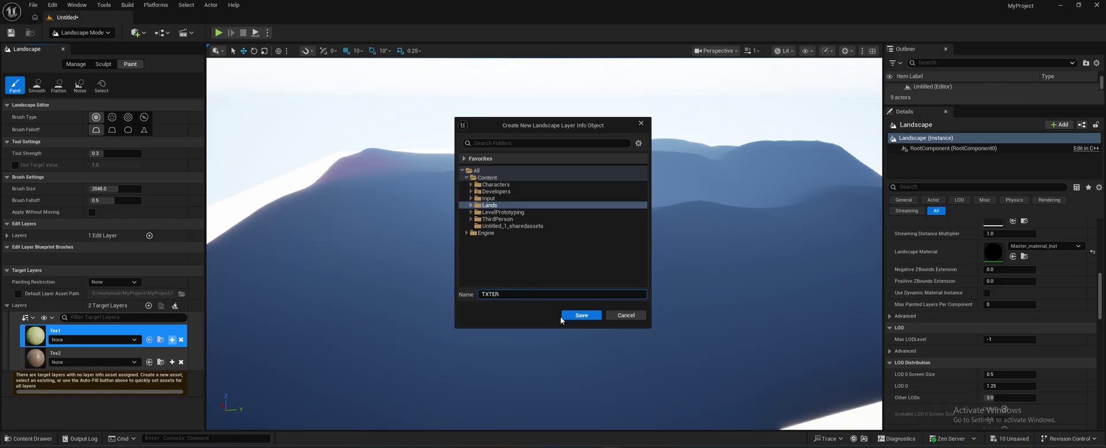
{"action": "left_click", "coordinate": [580, 315]}
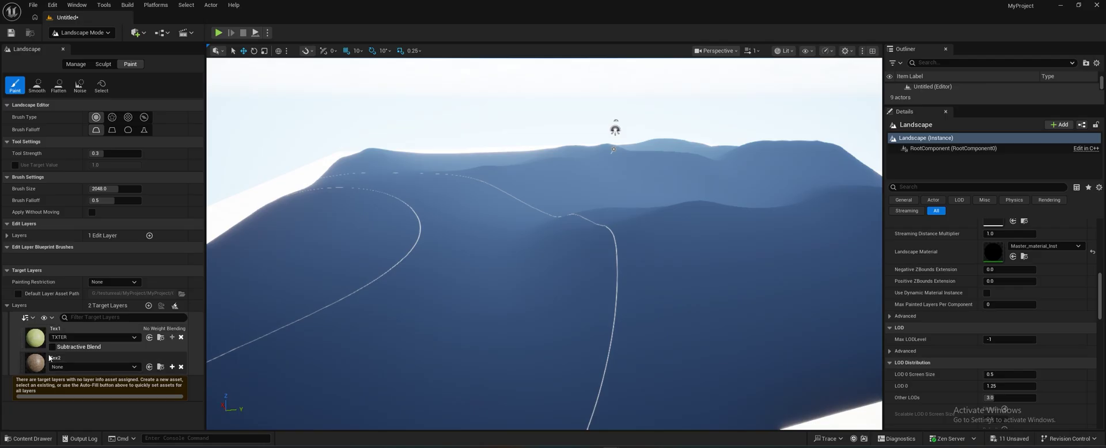
- Create a layer info object named TEXTR4 in the Lands folder for the Tex2 target layer
{"action": "left_click", "coordinate": [108, 365]}
{"action": "left_click", "coordinate": [172, 367]}
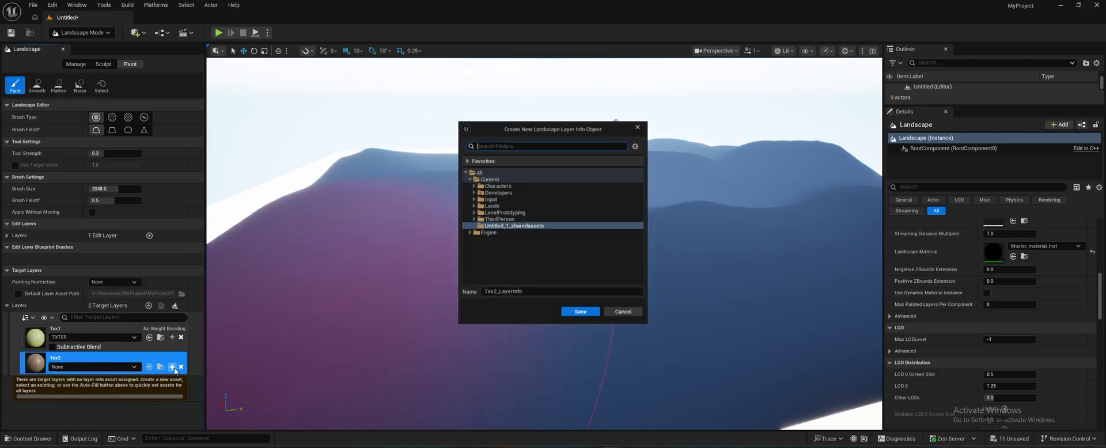
{"action": "left_click", "coordinate": [497, 206]}
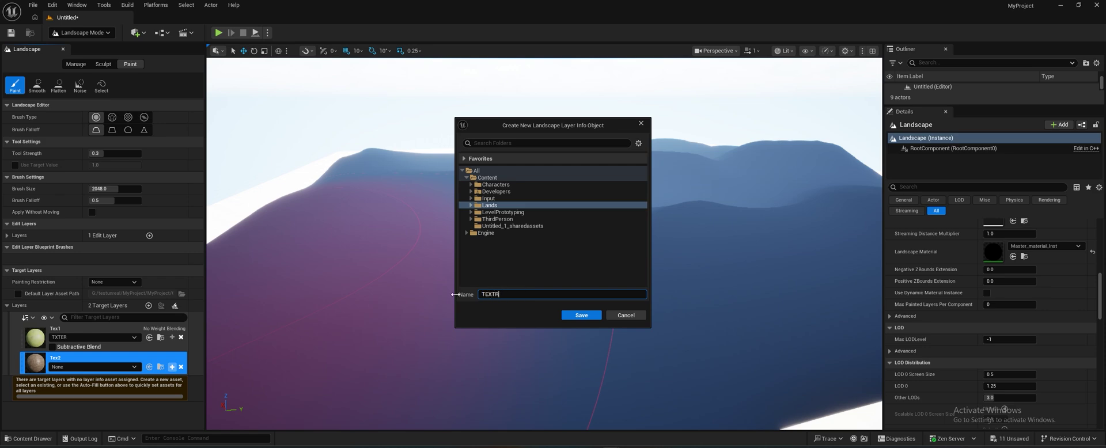
{"action": "left_click", "coordinate": [581, 317]}
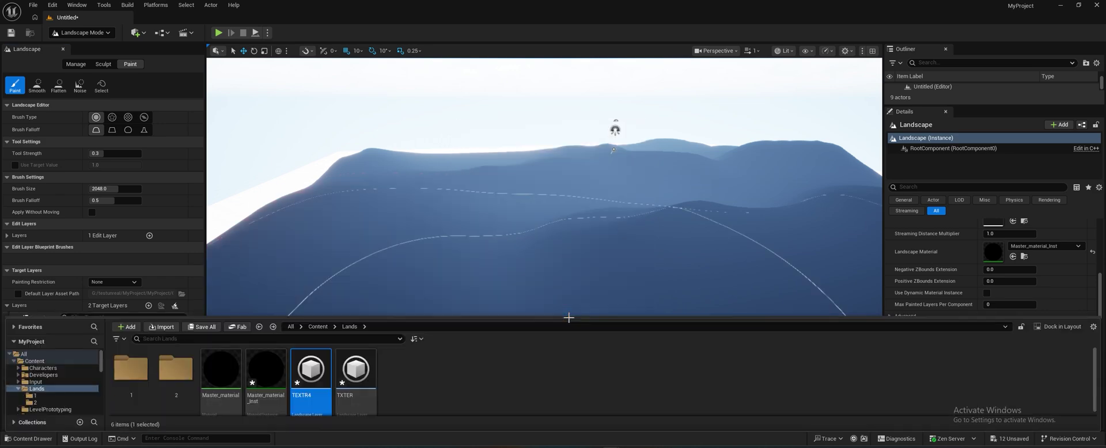
{"action": "left_click", "coordinate": [278, 147]}
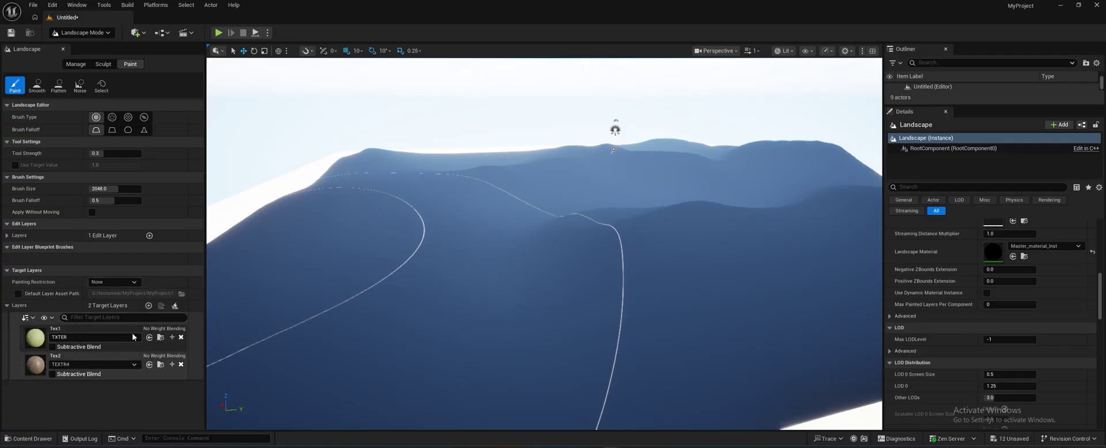
- Paint the Tex1 layer over the whole landscape with the 2048 brush
{"action": "left_click", "coordinate": [48, 340]}
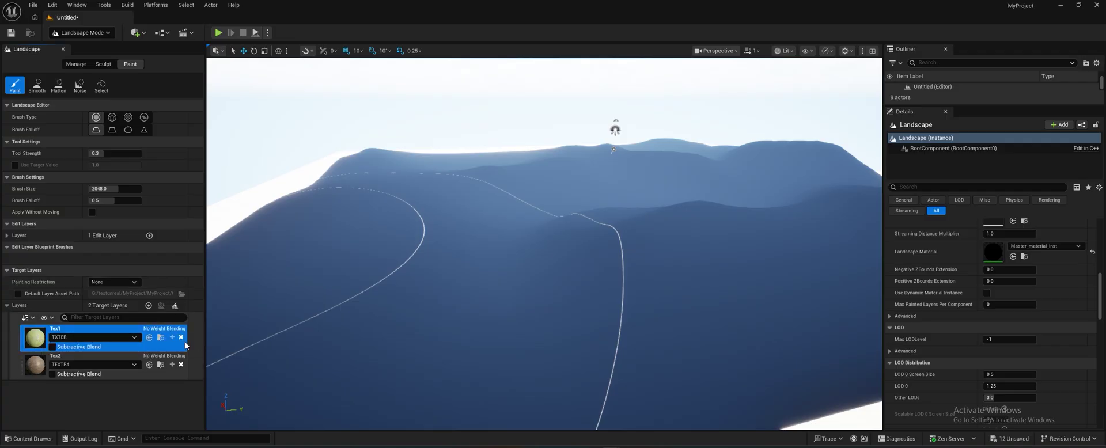
{"action": "mouse_move", "coordinate": [413, 263]}
{"action": "left_mouse_down"}
{"action": "mouse_move", "coordinate": [418, 242]}
{"action": "mouse_move", "coordinate": [580, 203]}
{"action": "mouse_move", "coordinate": [679, 226]}
{"action": "mouse_move", "coordinate": [461, 170]}
{"action": "mouse_move", "coordinate": [468, 161]}
{"action": "mouse_move", "coordinate": [656, 126]}
{"action": "mouse_move", "coordinate": [697, 209]}
{"action": "left_mouse_up"}
{"action": "mouse_move", "coordinate": [697, 209]}
{"action": "right_mouse_down"}
{"action": "mouse_move", "coordinate": [807, 248]}
{"action": "mouse_move", "coordinate": [748, 219]}
{"action": "right_mouse_up"}
{"action": "mouse_move", "coordinate": [698, 209]}
{"action": "left_mouse_down"}
{"action": "mouse_move", "coordinate": [776, 156]}
{"action": "mouse_move", "coordinate": [582, 162]}
{"action": "mouse_move", "coordinate": [337, 113]}
{"action": "mouse_move", "coordinate": [423, 82]}
{"action": "mouse_move", "coordinate": [622, 112]}
{"action": "mouse_move", "coordinate": [529, 168]}
{"action": "left_mouse_up"}
{"action": "mouse_move", "coordinate": [674, 176]}
{"action": "right_mouse_down"}
{"action": "mouse_move", "coordinate": [542, 190]}
{"action": "mouse_move", "coordinate": [685, 173]}
{"action": "mouse_move", "coordinate": [628, 167]}
{"action": "mouse_move", "coordinate": [674, 192]}
{"action": "mouse_move", "coordinate": [547, 254]}
{"action": "mouse_move", "coordinate": [530, 242]}
{"action": "mouse_move", "coordinate": [553, 172]}
{"action": "mouse_move", "coordinate": [611, 133]}
{"action": "mouse_move", "coordinate": [565, 150]}
{"action": "mouse_move", "coordinate": [536, 276]}
{"action": "mouse_move", "coordinate": [561, 207]}
{"action": "right_mouse_up"}
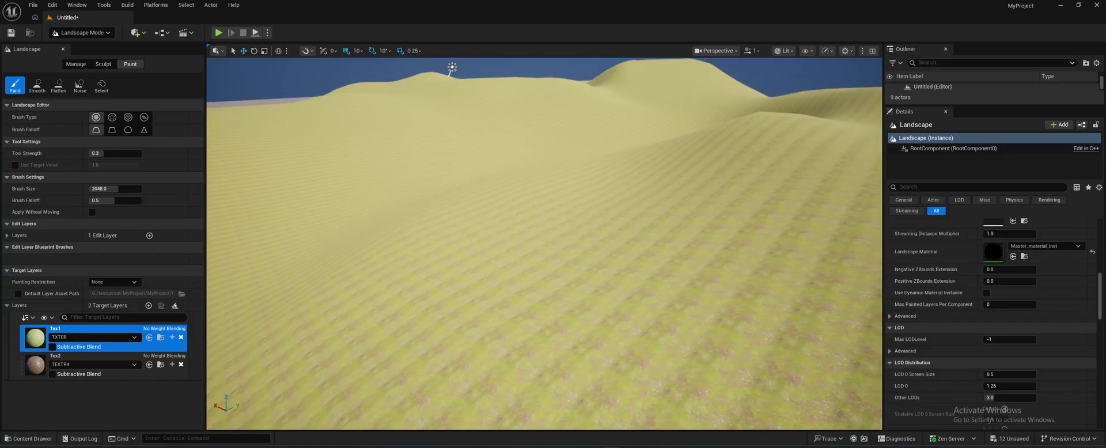
{"action": "right_click_drag", "start_coordinate": [544, 242], "coordinate": [533, 237]}
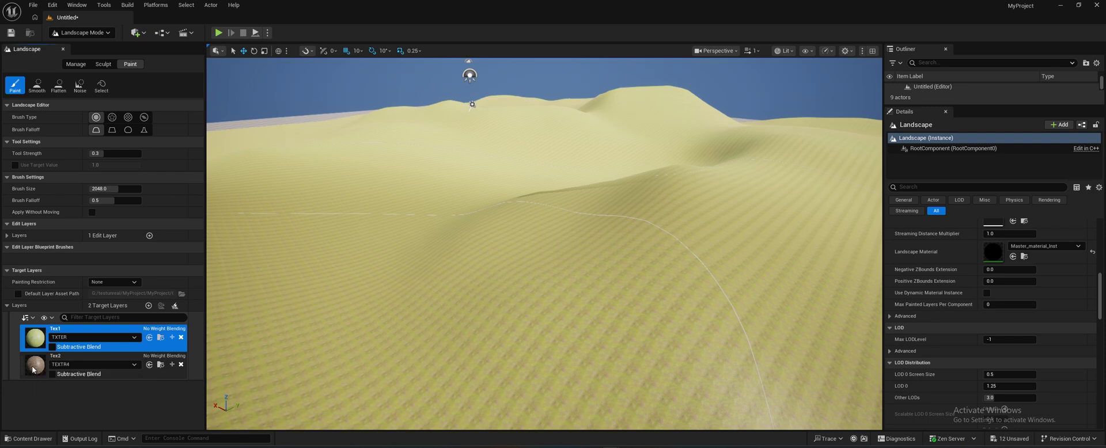
- Reduce the brush size to about 968 and paint a patch of the Tex2 layer on the hills
{"action": "left_click", "coordinate": [87, 359]}
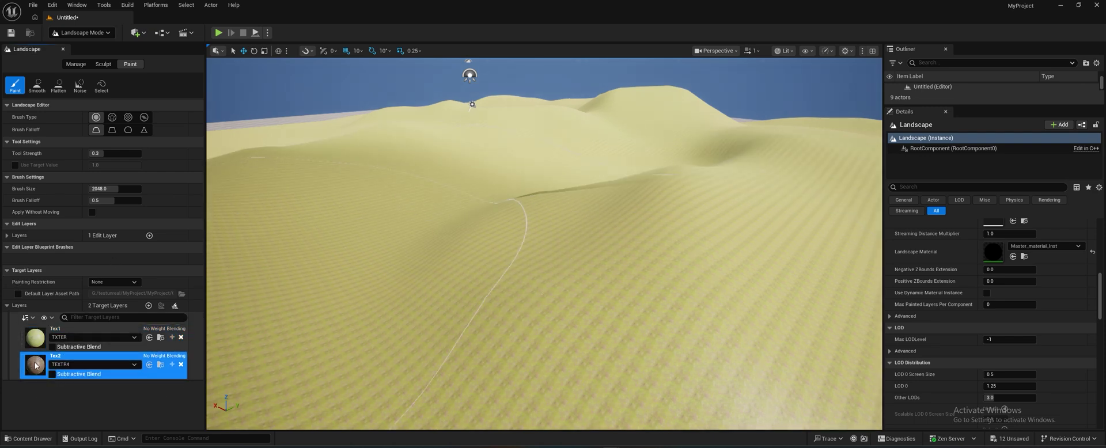
{"action": "left_click_drag", "start_coordinate": [124, 188], "coordinate": [105, 188]}
{"action": "mouse_move", "coordinate": [547, 288]}
{"action": "left_mouse_down"}
{"action": "mouse_move", "coordinate": [589, 229]}
{"action": "mouse_move", "coordinate": [509, 219]}
{"action": "mouse_move", "coordinate": [566, 230]}
{"action": "left_mouse_up"}
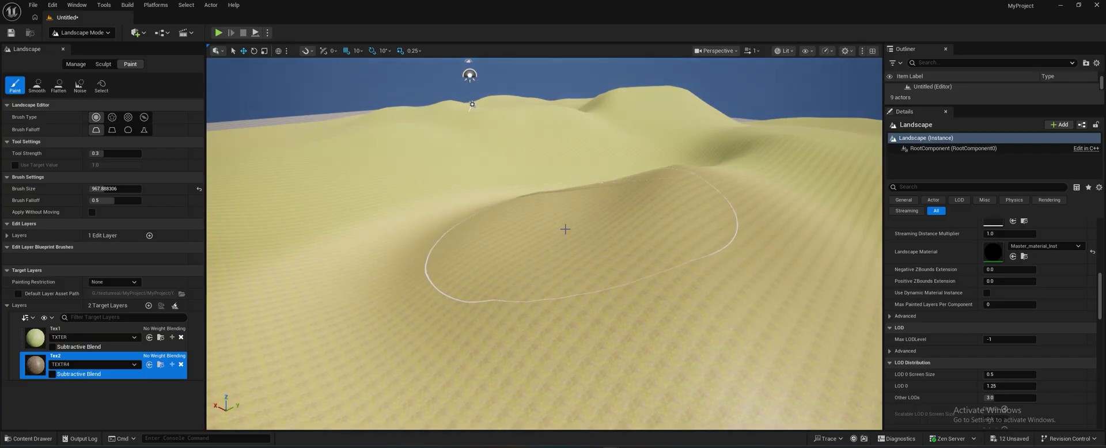
{"action": "mouse_move", "coordinate": [565, 229]}
{"action": "right_mouse_down"}
{"action": "mouse_move", "coordinate": [567, 323]}
{"action": "mouse_move", "coordinate": [562, 293]}
{"action": "right_mouse_up"}
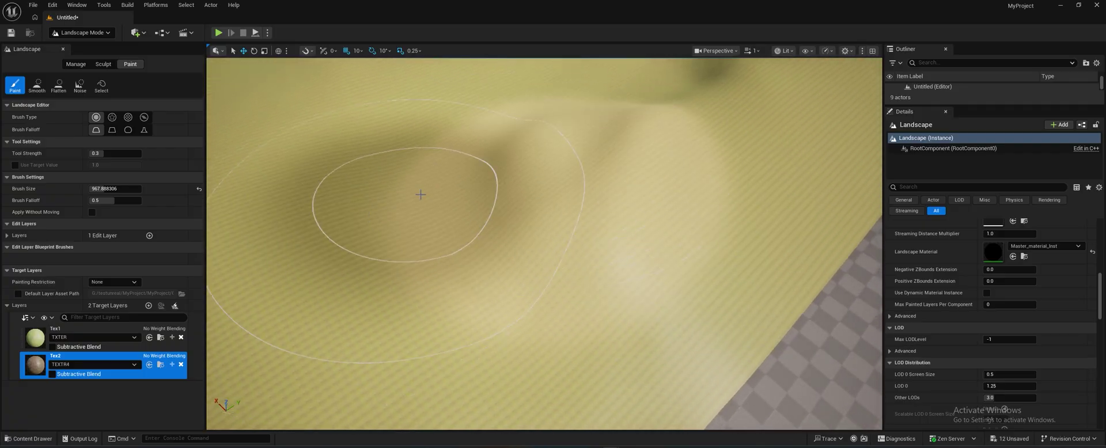
{"action": "right_click_drag", "start_coordinate": [466, 168], "coordinate": [420, 141]}
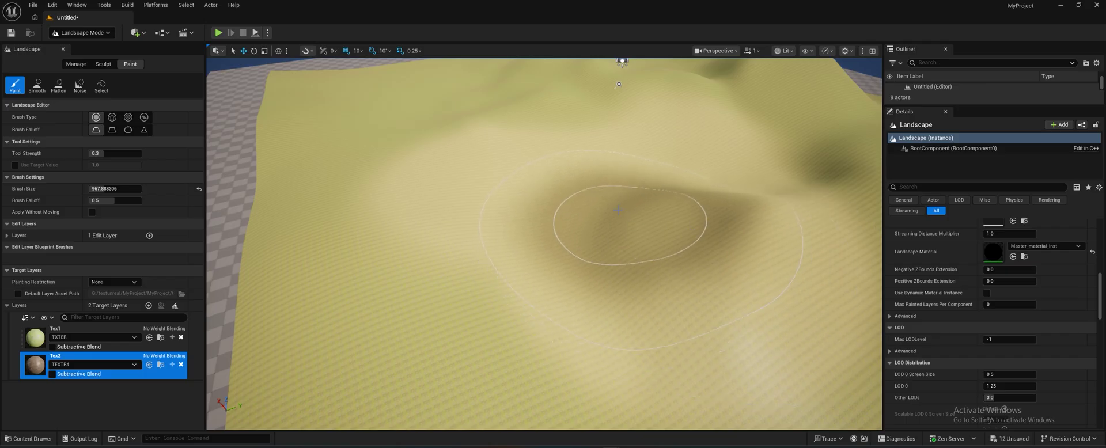
{"action": "mouse_move", "coordinate": [618, 211]}
{"action": "right_mouse_down"}
{"action": "mouse_move", "coordinate": [567, 147]}
{"action": "mouse_move", "coordinate": [634, 196]}
{"action": "right_mouse_up"}
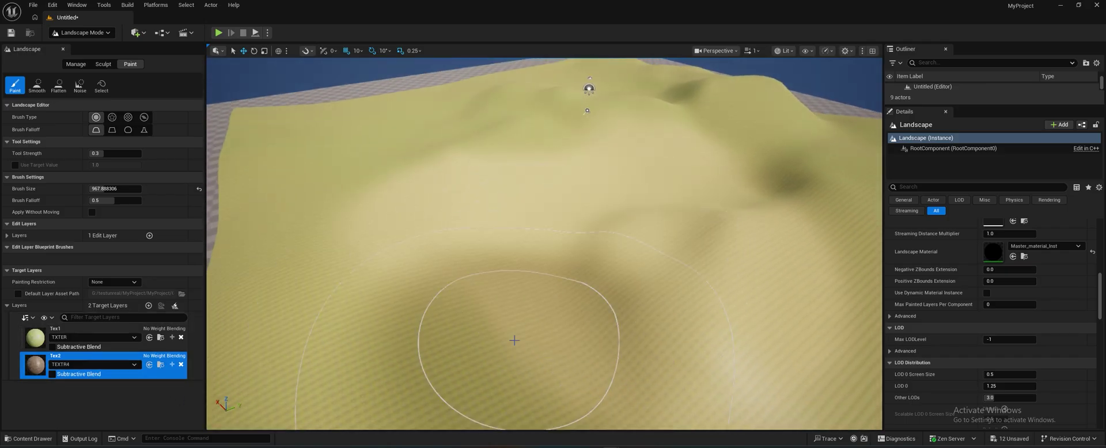
- Return to Selection Mode and open Master_material_Inst in a floating window beside the landscape view
{"action": "left_click", "coordinate": [88, 36]}
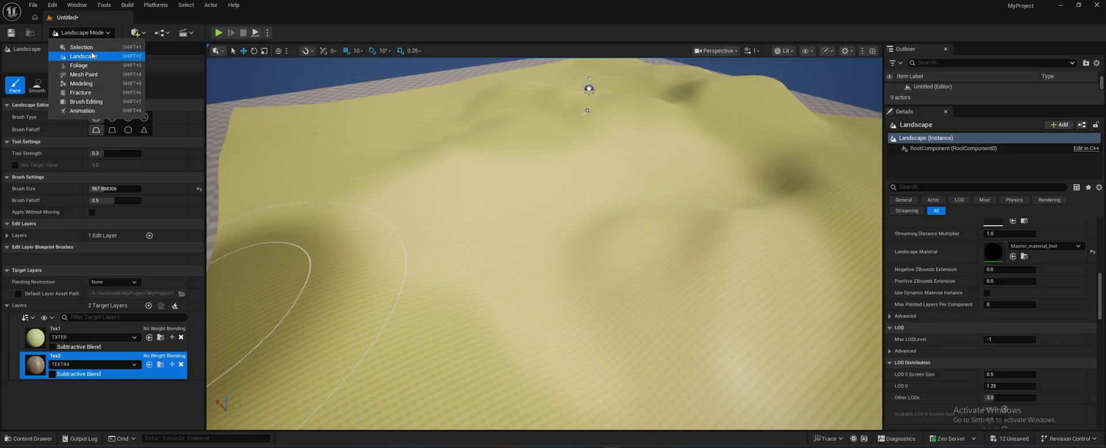
{"action": "left_click", "coordinate": [87, 50]}
{"action": "left_click", "coordinate": [27, 438]}
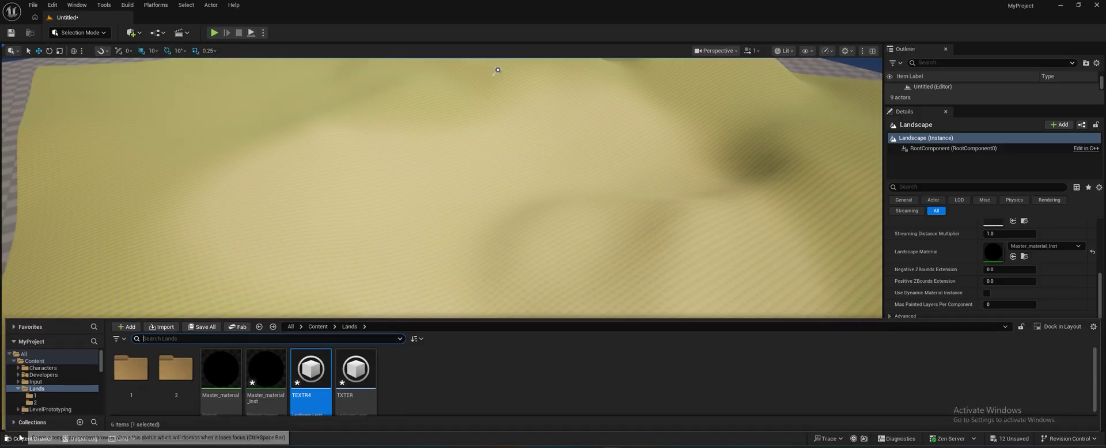
{"action": "double_click", "coordinate": [270, 372]}
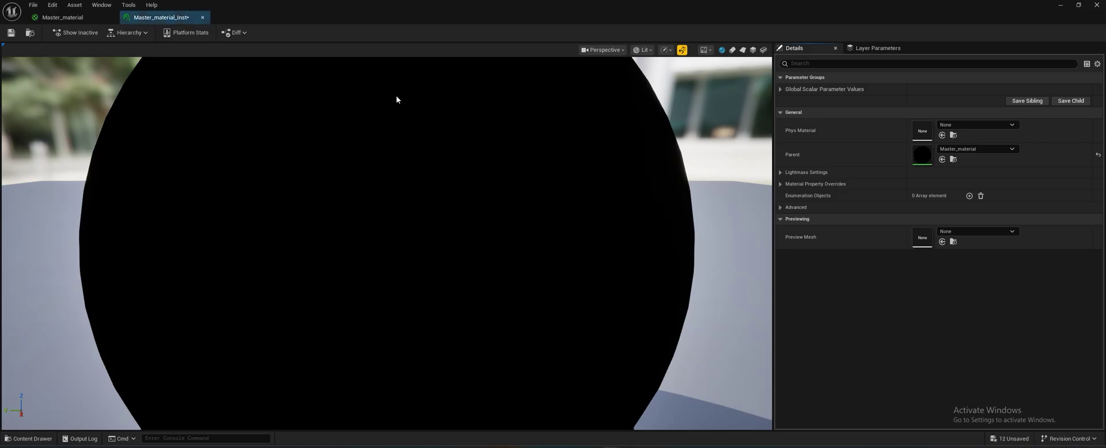
{"action": "left_click_drag", "start_coordinate": [303, 21], "coordinate": [754, 80]}
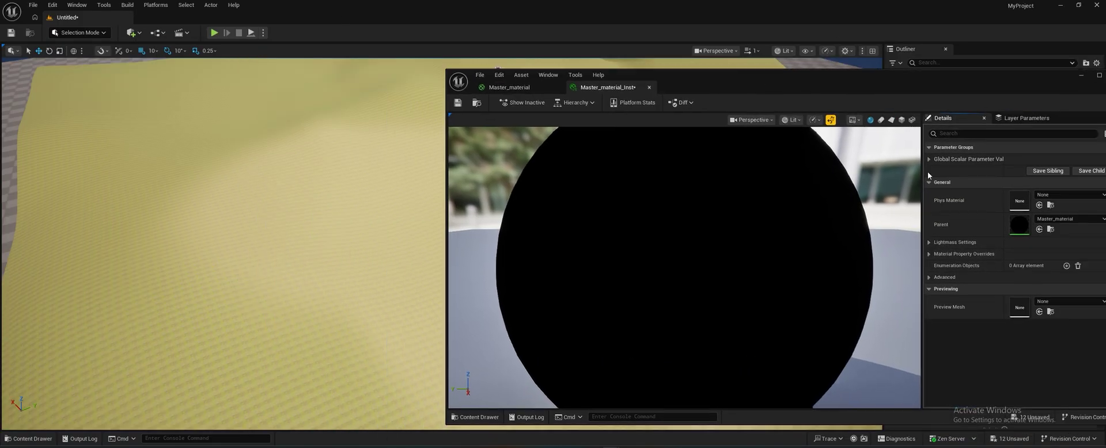
- Override both scalar tiling parameters, setting TEX1_CTRL to about -0.055 and TEX2_CTRL to about -0.247
{"action": "left_click", "coordinate": [940, 158]}
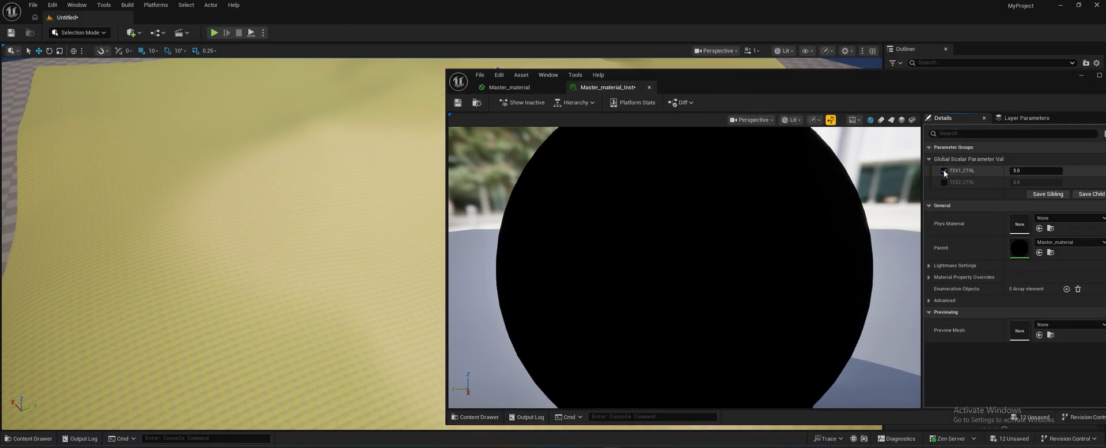
{"action": "left_click", "coordinate": [944, 182]}
{"action": "left_click_drag", "start_coordinate": [1037, 171], "coordinate": [1053, 174]}
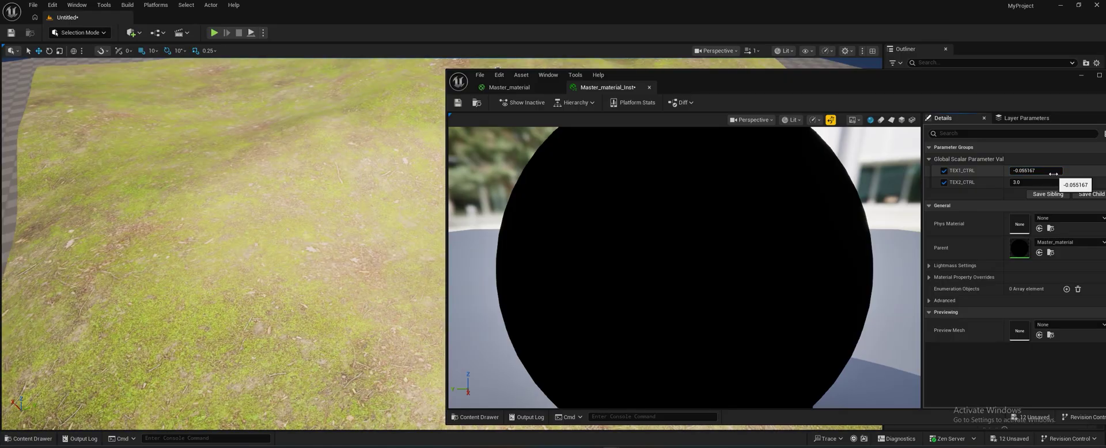
{"action": "right_click_drag", "start_coordinate": [395, 205], "coordinate": [452, 178]}
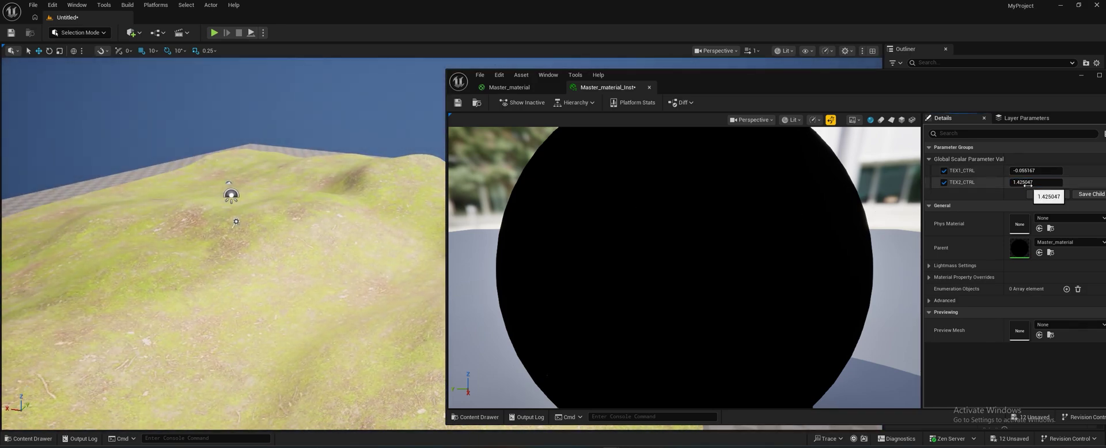
{"action": "left_click_drag", "start_coordinate": [1036, 182], "coordinate": [1032, 186]}
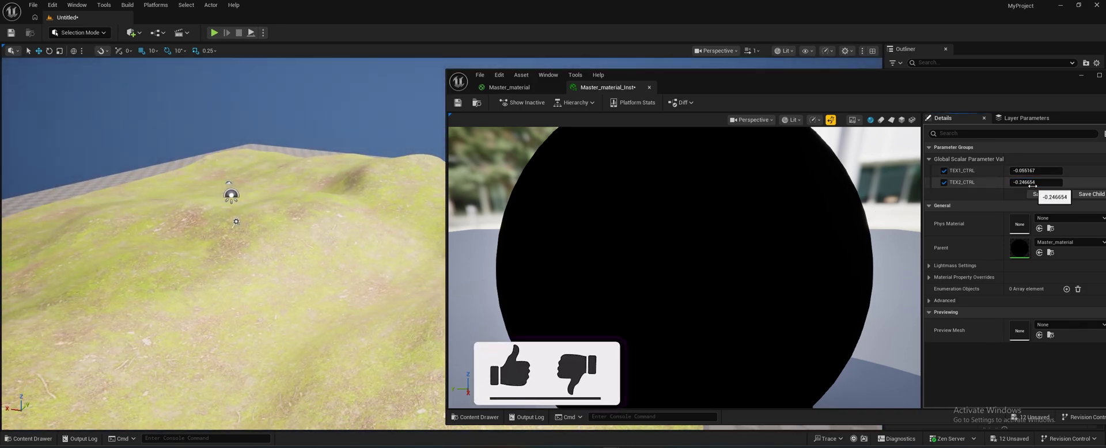
- Set TEX2_CTRL to about 0.281 in Master_material_Inst and minimize its window to uncover the landscape view
{"action": "left_click_drag", "start_coordinate": [1070, 85], "coordinate": [889, 60]}
{"action": "left_click", "coordinate": [901, 50]}
{"action": "right_click_drag", "start_coordinate": [479, 252], "coordinate": [576, 233]}
{"action": "key", "text": "w"}
{"action": "right_click_drag", "start_coordinate": [417, 247], "coordinate": [87, 145]}
- Return to Landscape Mode, set the paint Tool Strength to 1.0 and paint more of the Tex2 layer on the hills
{"action": "left_click", "coordinate": [61, 30]}
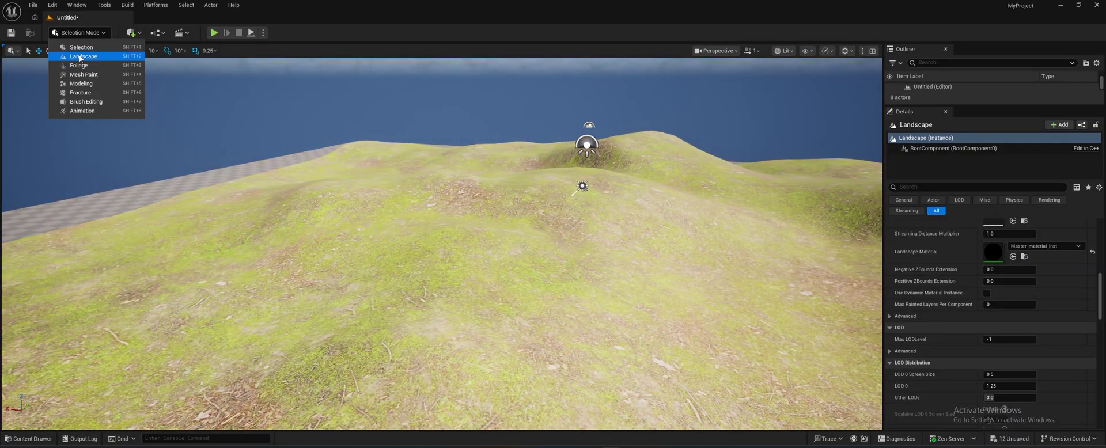
{"action": "left_click", "coordinate": [72, 52]}
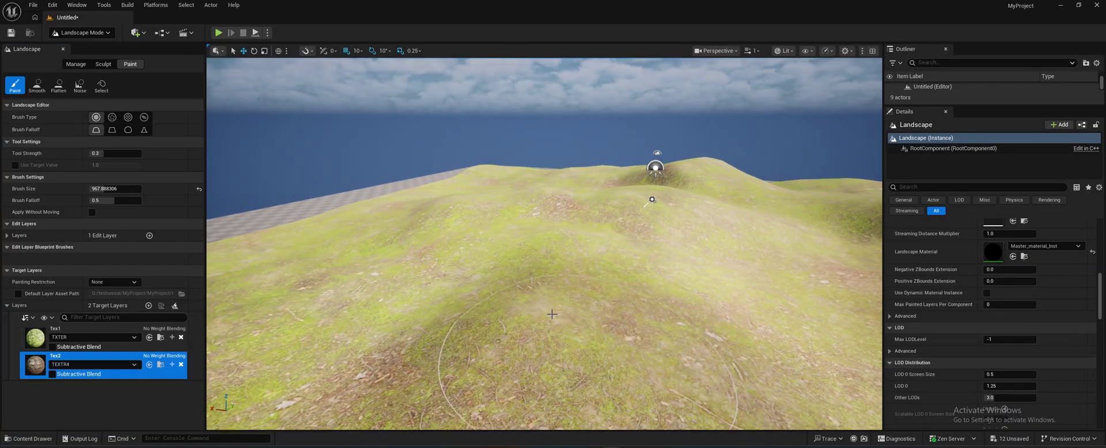
{"action": "mouse_move", "coordinate": [675, 266]}
{"action": "right_mouse_down"}
{"action": "mouse_move", "coordinate": [663, 369]}
{"action": "mouse_move", "coordinate": [655, 327]}
{"action": "right_mouse_up"}
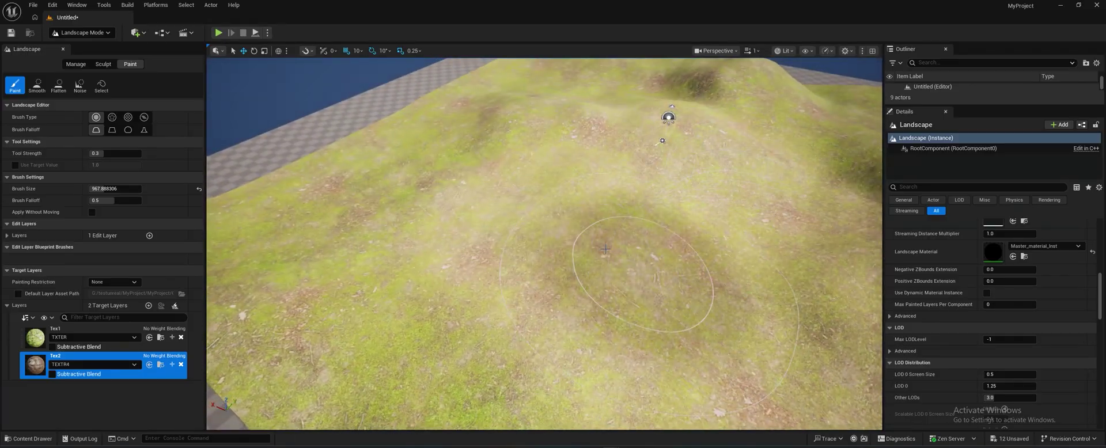
{"action": "mouse_move", "coordinate": [597, 233]}
{"action": "right_mouse_down"}
{"action": "mouse_move", "coordinate": [518, 200]}
{"action": "mouse_move", "coordinate": [574, 253]}
{"action": "right_mouse_up"}
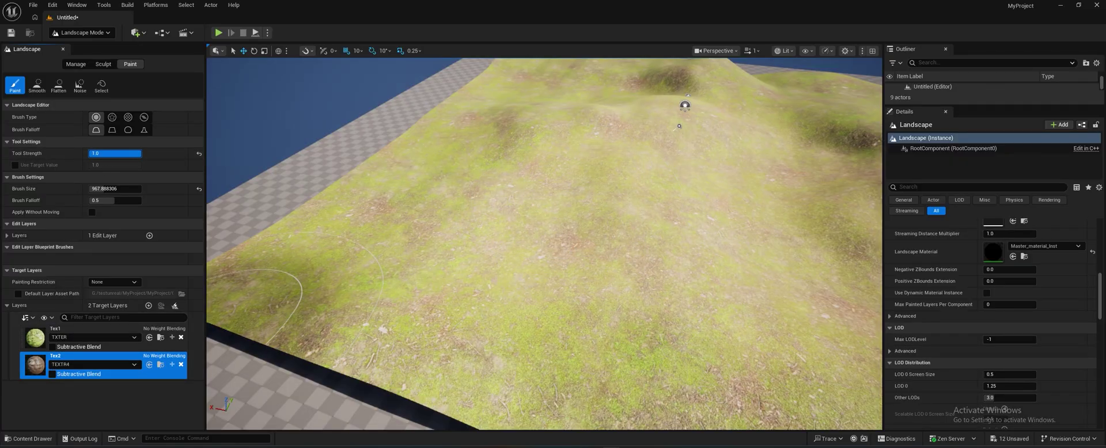
{"action": "right_click_drag", "start_coordinate": [710, 264], "coordinate": [777, 258]}
{"action": "mouse_move", "coordinate": [504, 196]}
{"action": "right_mouse_down"}
{"action": "mouse_move", "coordinate": [479, 203]}
{"action": "mouse_move", "coordinate": [439, 164]}
{"action": "mouse_move", "coordinate": [461, 236]}
{"action": "mouse_move", "coordinate": [443, 231]}
{"action": "mouse_move", "coordinate": [461, 183]}
{"action": "right_mouse_up"}
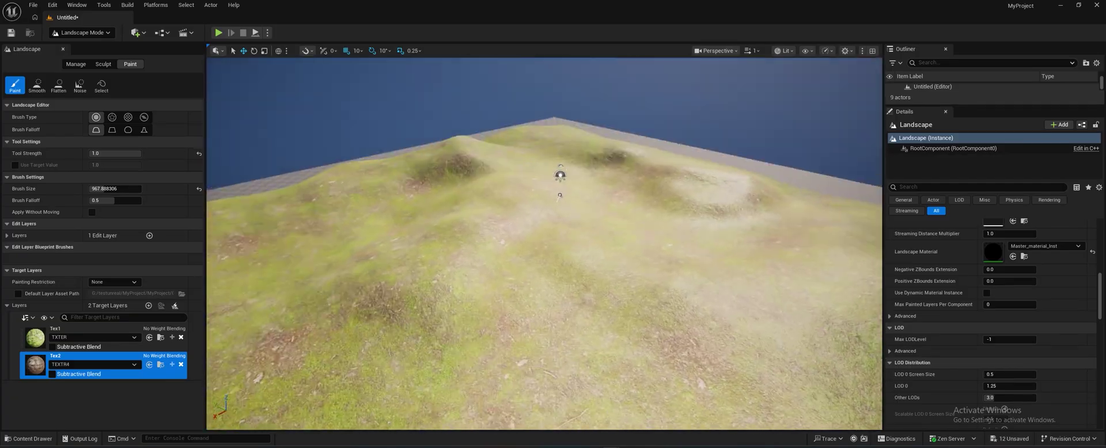
{"action": "right_click_drag", "start_coordinate": [655, 124], "coordinate": [654, 113]}
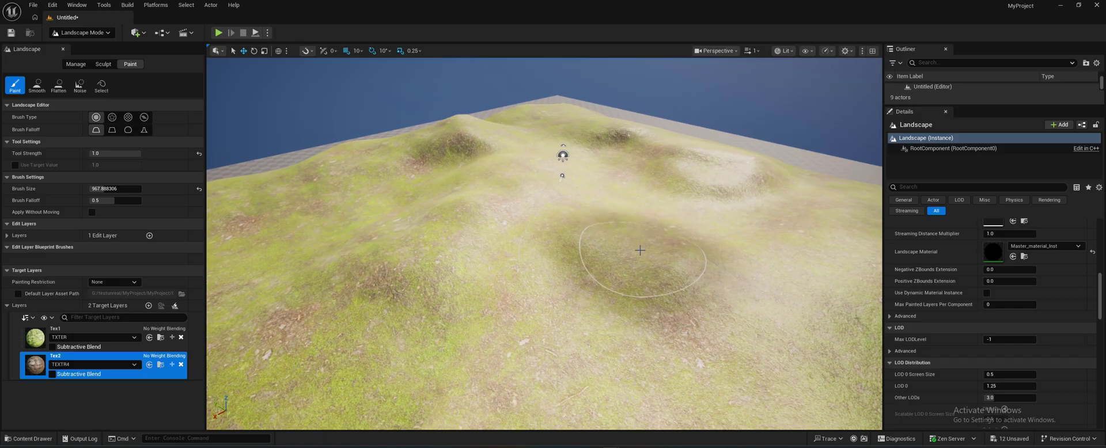
- Examine the painted texture blend on the hills from close up and from several viewpoints
{"action": "mouse_move", "coordinate": [640, 251]}
{"action": "right_mouse_down"}
{"action": "mouse_move", "coordinate": [596, 264]}
{"action": "mouse_move", "coordinate": [585, 301]}
{"action": "mouse_move", "coordinate": [673, 253]}
{"action": "mouse_move", "coordinate": [602, 245]}
{"action": "mouse_move", "coordinate": [595, 259]}
{"action": "mouse_move", "coordinate": [633, 243]}
{"action": "mouse_move", "coordinate": [608, 243]}
{"action": "mouse_move", "coordinate": [618, 313]}
{"action": "mouse_move", "coordinate": [634, 249]}
{"action": "right_mouse_up"}
{"action": "key", "text": "w"}
{"action": "mouse_move", "coordinate": [544, 242]}
{"action": "right_mouse_down"}
{"action": "mouse_move", "coordinate": [518, 229]}
{"action": "mouse_move", "coordinate": [533, 229]}
{"action": "mouse_move", "coordinate": [538, 253]}
{"action": "mouse_move", "coordinate": [527, 247]}
{"action": "right_mouse_up"}
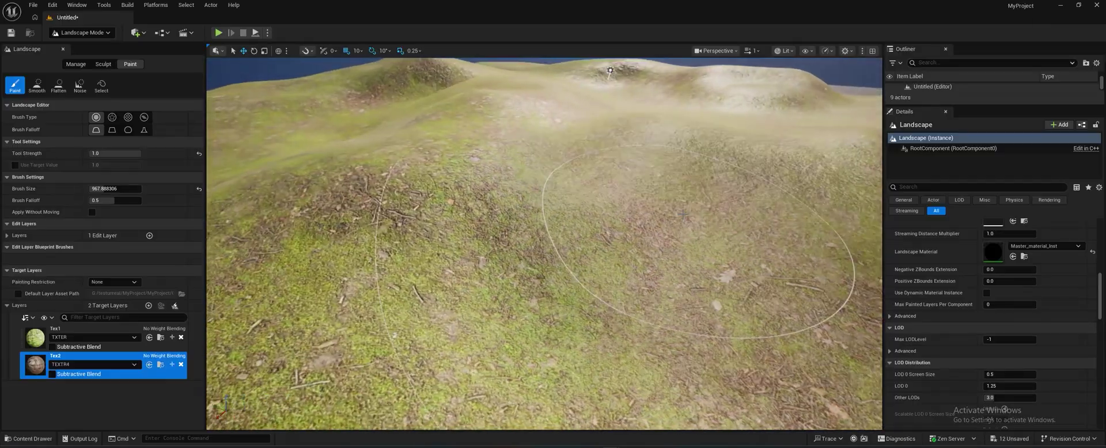
{"action": "right_click_drag", "start_coordinate": [694, 230], "coordinate": [582, 230]}
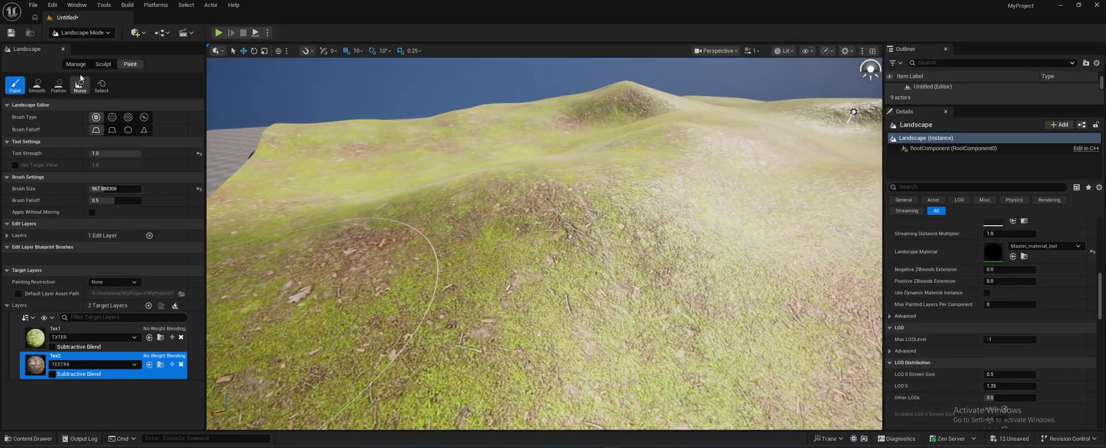
{"action": "right_click_drag", "start_coordinate": [360, 143], "coordinate": [461, 162]}
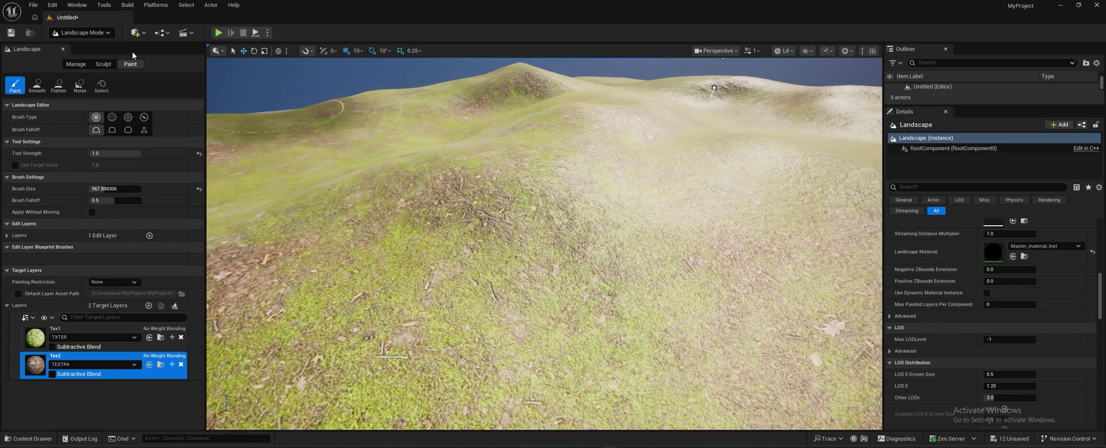
{"action": "left_click", "coordinate": [393, 230]}
{"action": "key", "text": "s"}
{"action": "mouse_move", "coordinate": [394, 230]}
{"action": "right_mouse_down"}
{"action": "mouse_move", "coordinate": [429, 231]}
{"action": "mouse_move", "coordinate": [429, 269]}
{"action": "mouse_move", "coordinate": [427, 245]}
{"action": "mouse_move", "coordinate": [387, 230]}
{"action": "right_mouse_up"}
{"action": "key", "text": "w"}
{"action": "key", "text": "s"}
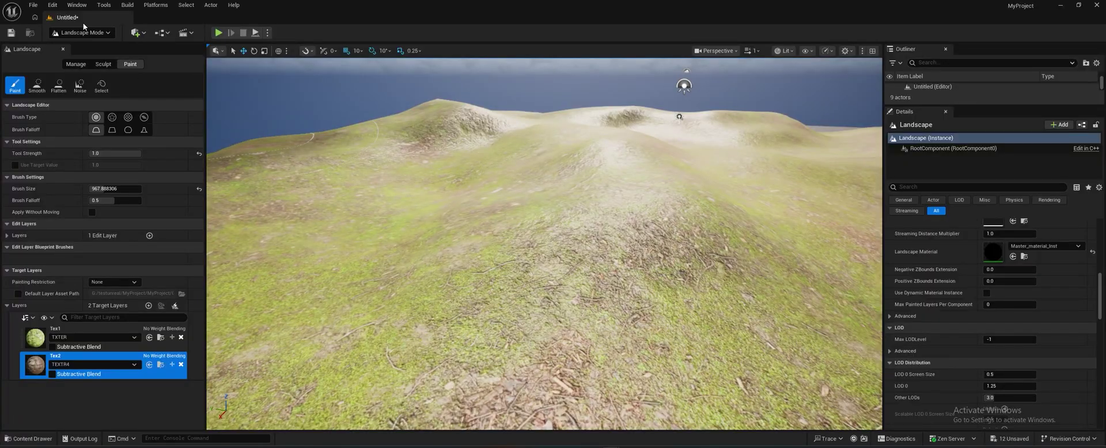
- Switch to Selection Mode, enable Nanite on the landscape and rebuild its Nanite data
{"action": "left_click", "coordinate": [81, 33]}
{"action": "left_click", "coordinate": [81, 47]}
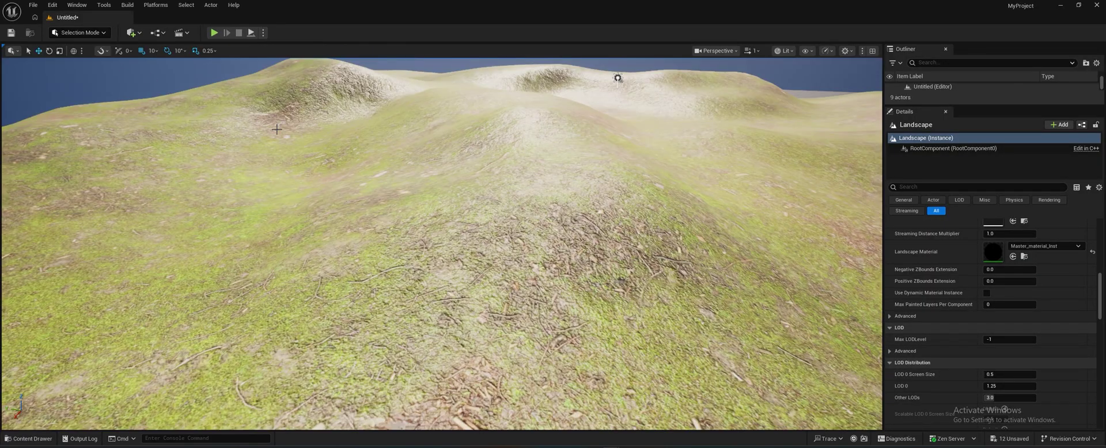
{"action": "key", "text": "Down"}
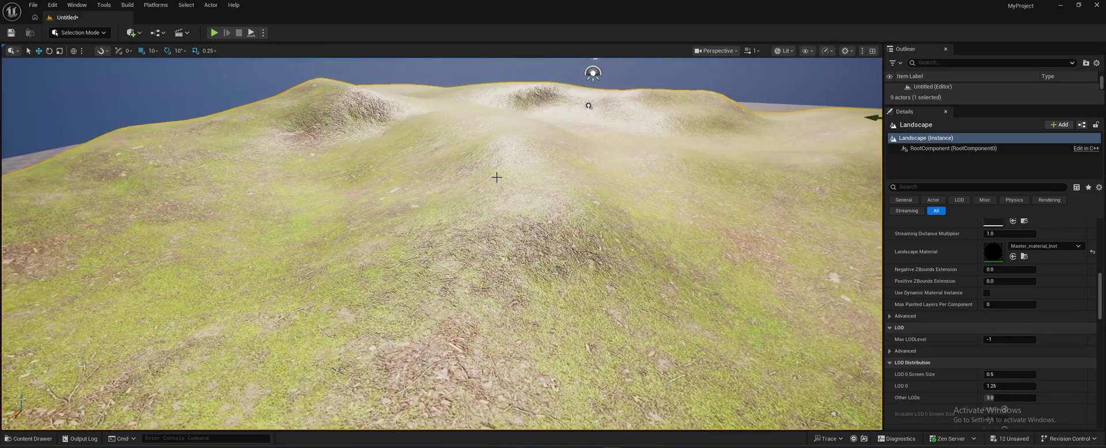
{"action": "left_click", "coordinate": [923, 187]}
{"action": "type", "text": "NANI"}
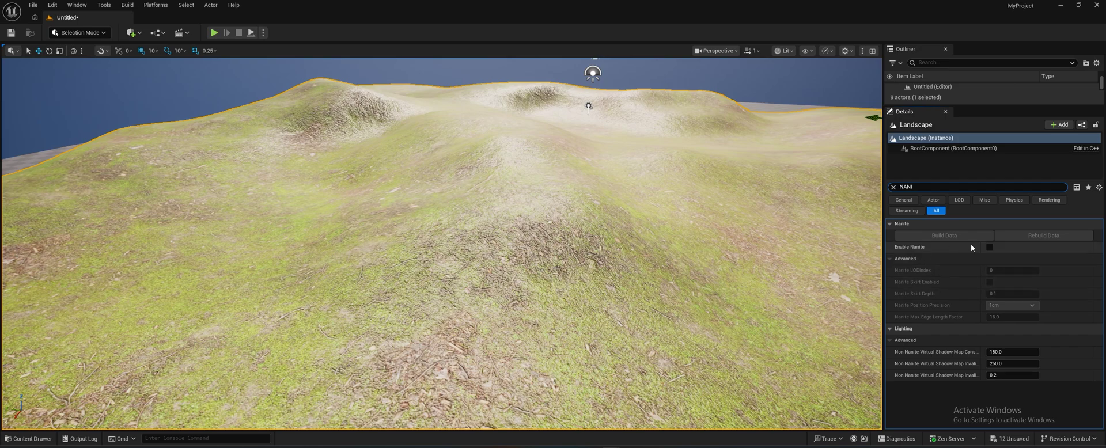
{"action": "left_click", "coordinate": [990, 248]}
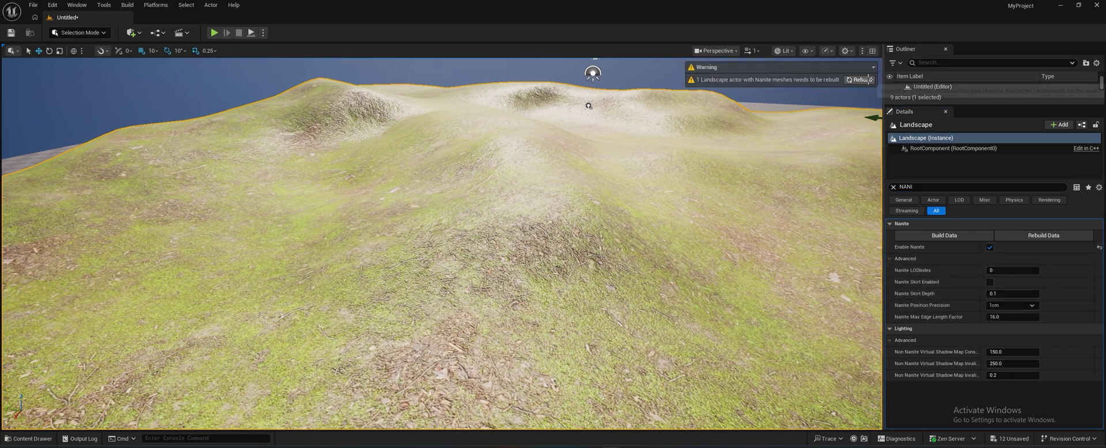
{"action": "left_click", "coordinate": [859, 81]}
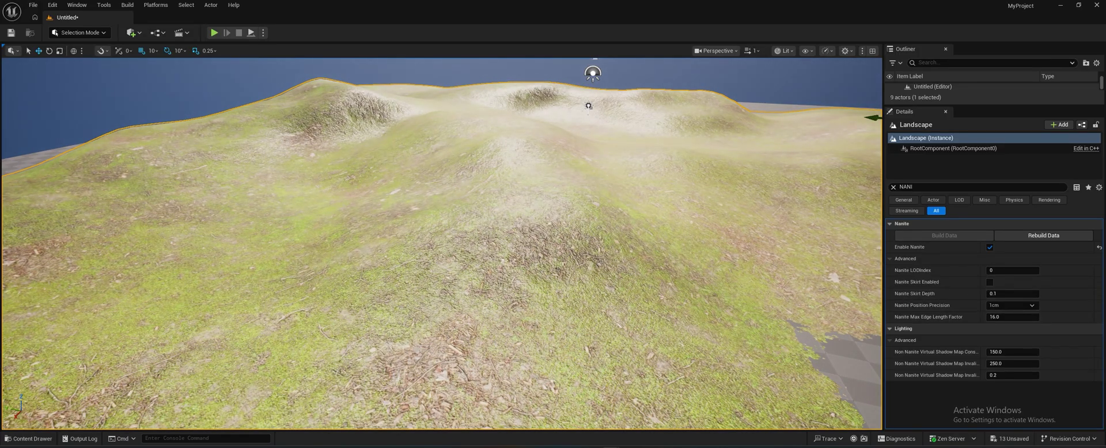
- Select the Master_material output node in its graph, filter its properties by NAN and place the material window beside the landscape
{"action": "key", "text": "f"}
{"action": "right_click_drag", "start_coordinate": [442, 243], "coordinate": [467, 271]}
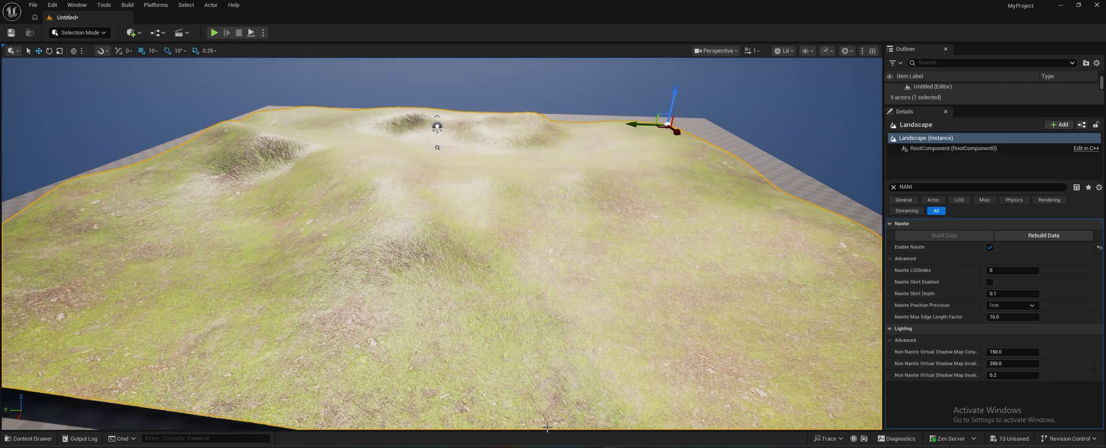
{"action": "mouse_move", "coordinate": [611, 447]}
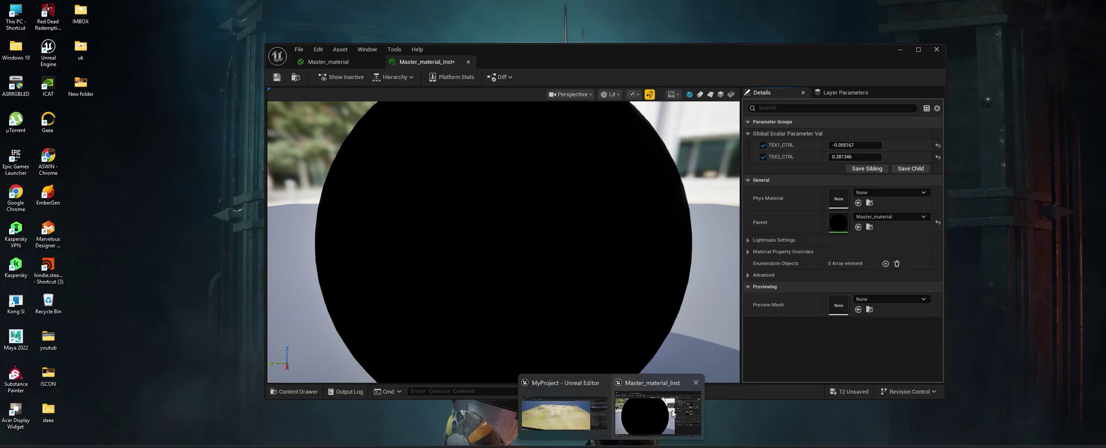
{"action": "left_click", "coordinate": [672, 413]}
{"action": "left_click", "coordinate": [309, 61]}
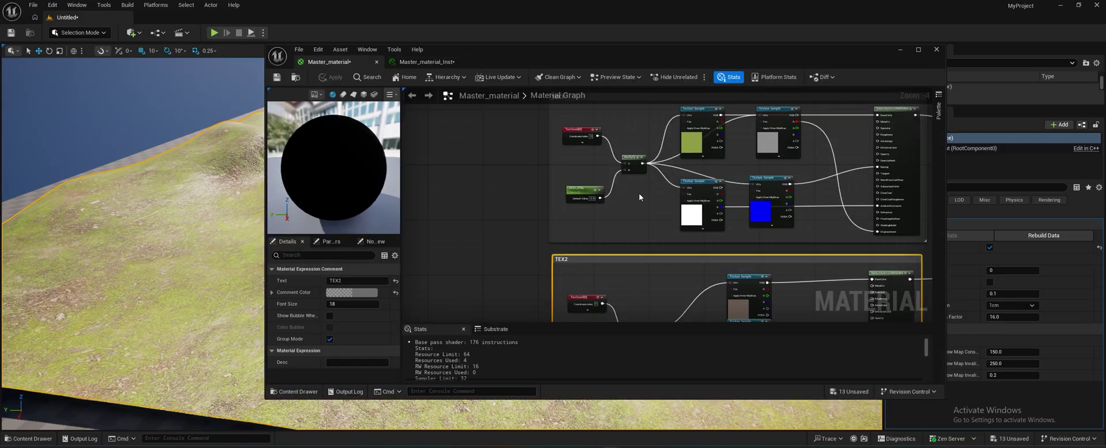
{"action": "right_click_drag", "start_coordinate": [756, 195], "coordinate": [532, 202]}
{"action": "right_click_drag", "start_coordinate": [765, 228], "coordinate": [548, 184]}
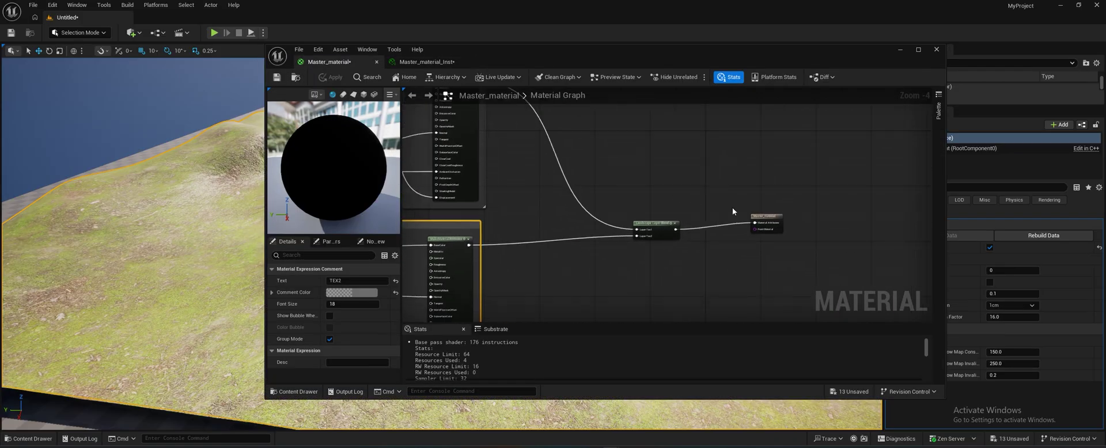
{"action": "scroll", "coordinate": [731, 207], "scroll_direction": "up", "scroll_amount": 4}
{"action": "left_click", "coordinate": [832, 227]}
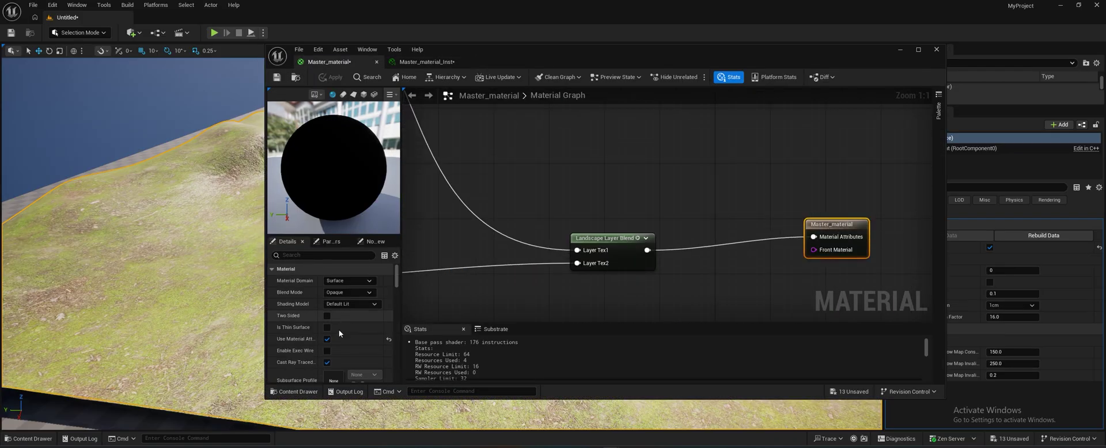
{"action": "scroll", "coordinate": [339, 330], "scroll_direction": "down", "scroll_amount": 1}
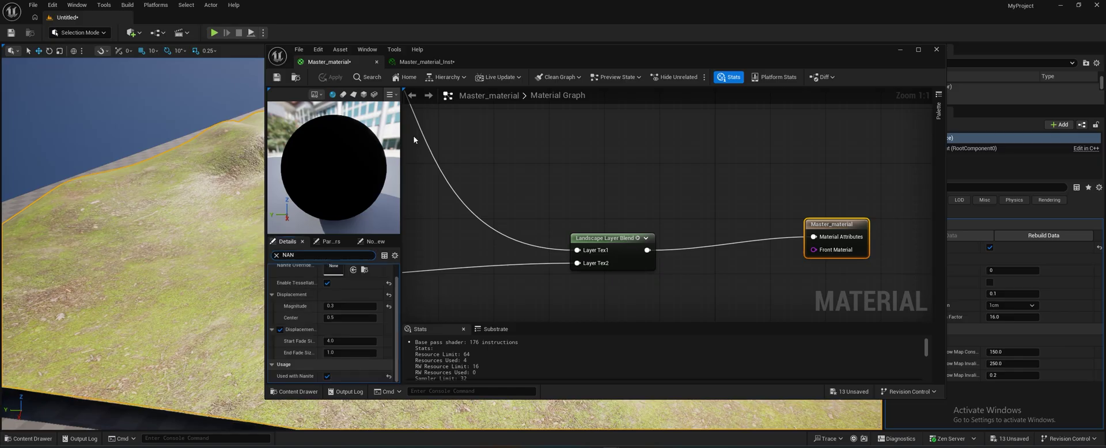
{"action": "left_click_drag", "start_coordinate": [493, 67], "coordinate": [668, 88]}
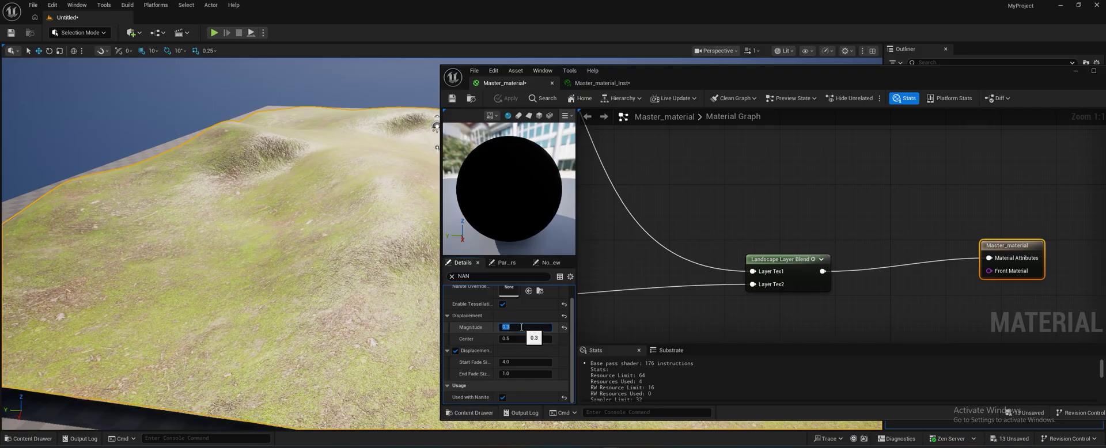
- Set the material's displacement Magnitude to 1.0, apply it and inspect the terrain up close
{"action": "key", "text": "Return"}
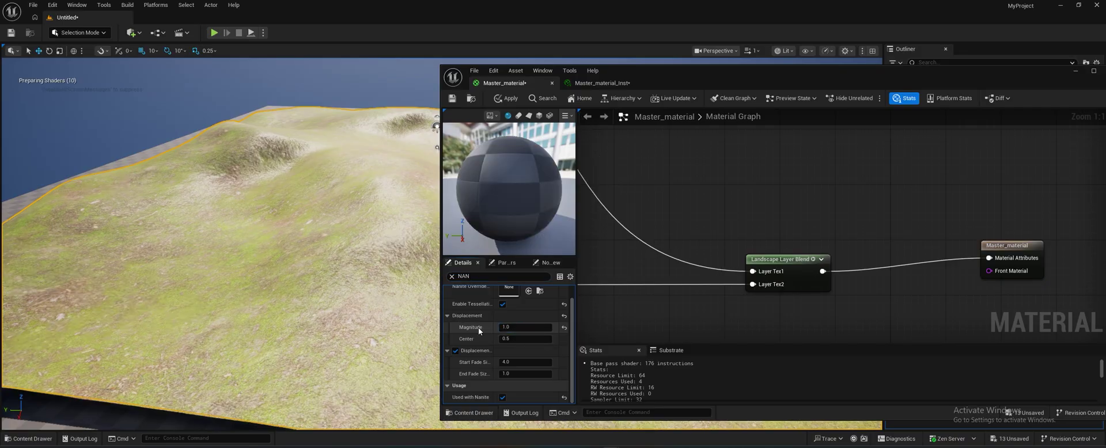
{"action": "left_click", "coordinate": [510, 99]}
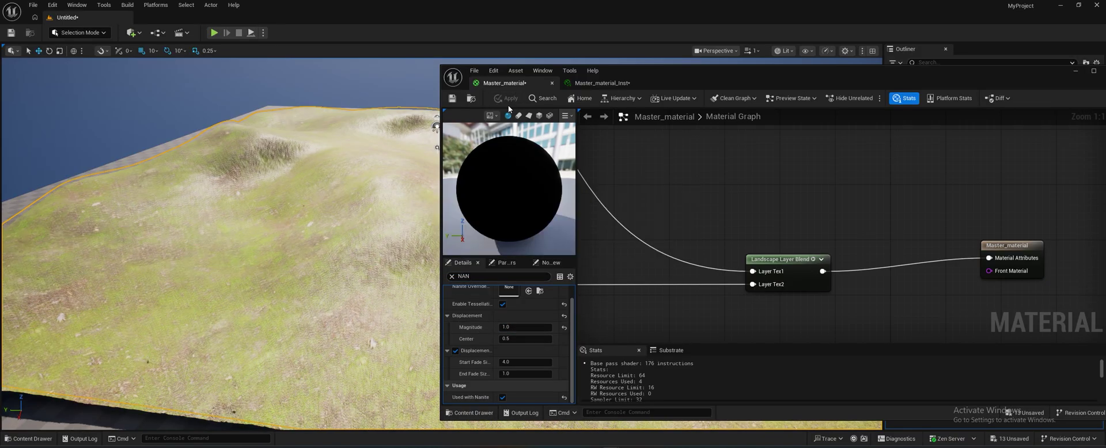
{"action": "right_click_drag", "start_coordinate": [254, 220], "coordinate": [211, 231]}
{"action": "key", "text": "w"}
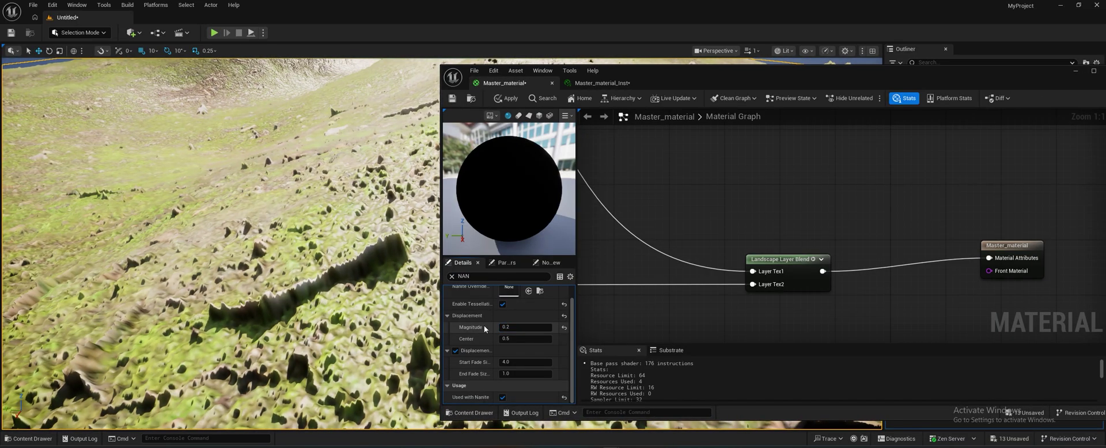
- Set the material's displacement Magnitude to 0.2, apply it and inspect the displaced terrain
{"action": "left_click", "coordinate": [506, 98]}
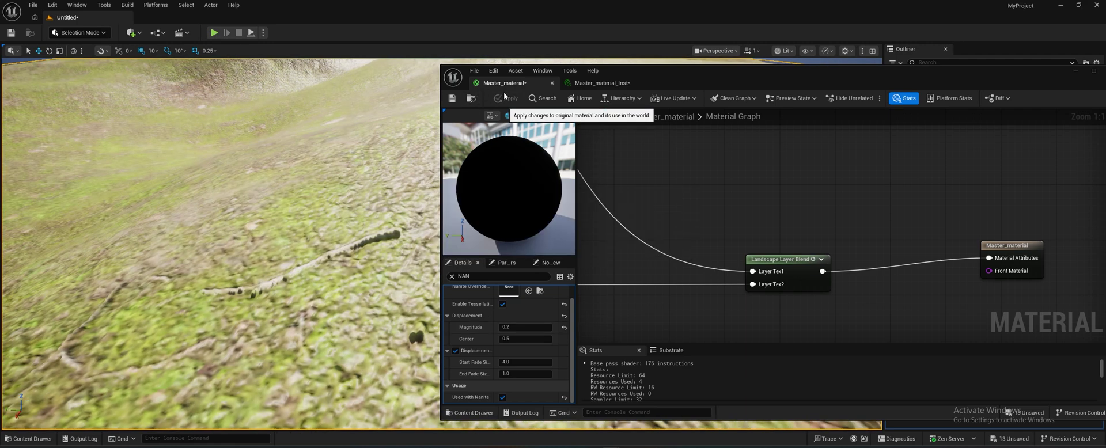
{"action": "mouse_move", "coordinate": [219, 241]}
{"action": "right_mouse_down"}
{"action": "mouse_move", "coordinate": [221, 207]}
{"action": "mouse_move", "coordinate": [238, 244]}
{"action": "mouse_move", "coordinate": [222, 248]}
{"action": "right_mouse_up"}
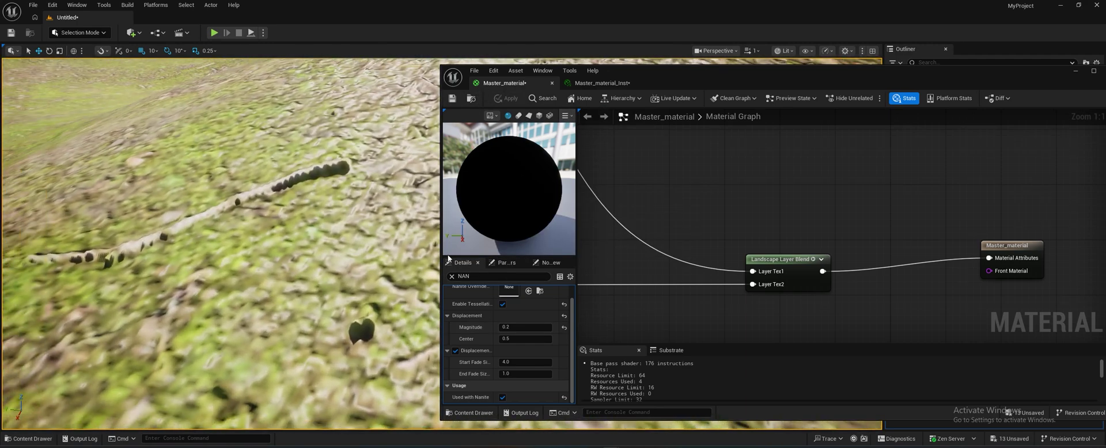
{"action": "left_click", "coordinate": [529, 339]}
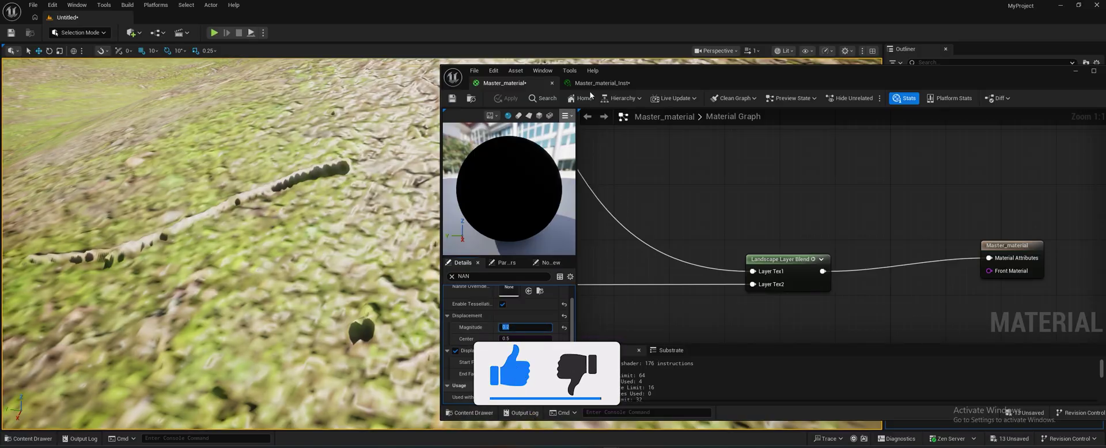
{"action": "right_click_drag", "start_coordinate": [274, 187], "coordinate": [251, 173]}
{"action": "mouse_move", "coordinate": [318, 177]}
{"action": "right_mouse_down"}
{"action": "mouse_move", "coordinate": [315, 156]}
{"action": "mouse_move", "coordinate": [351, 167]}
{"action": "mouse_move", "coordinate": [317, 177]}
{"action": "right_mouse_up"}
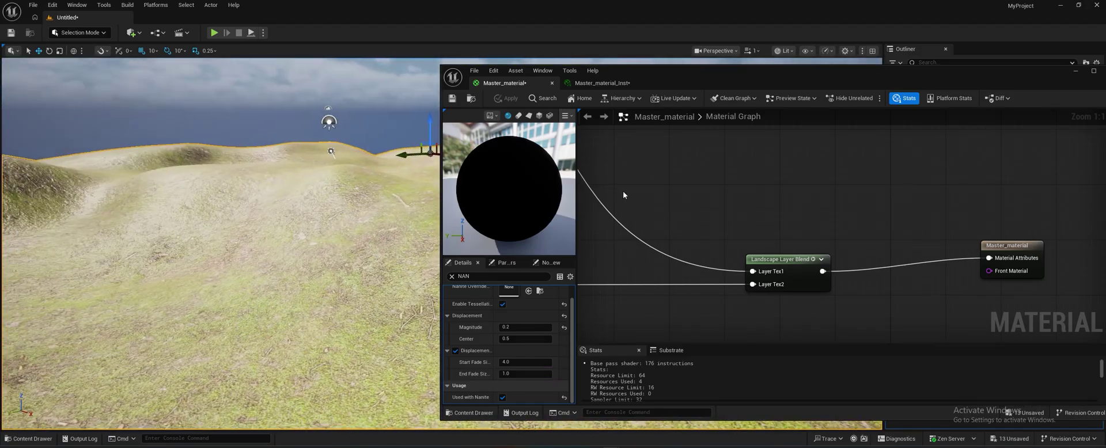
- Add a constant of 0 and connect it to Specular on the Tex1 layer's MakeMaterialAttributes node
{"action": "right_click_drag", "start_coordinate": [624, 195], "coordinate": [934, 238]}
{"action": "scroll", "coordinate": [916, 234], "scroll_direction": "down", "scroll_amount": 2}
{"action": "right_click_drag", "start_coordinate": [799, 195], "coordinate": [898, 295]}
{"action": "scroll", "coordinate": [818, 226], "scroll_direction": "up", "scroll_amount": 1}
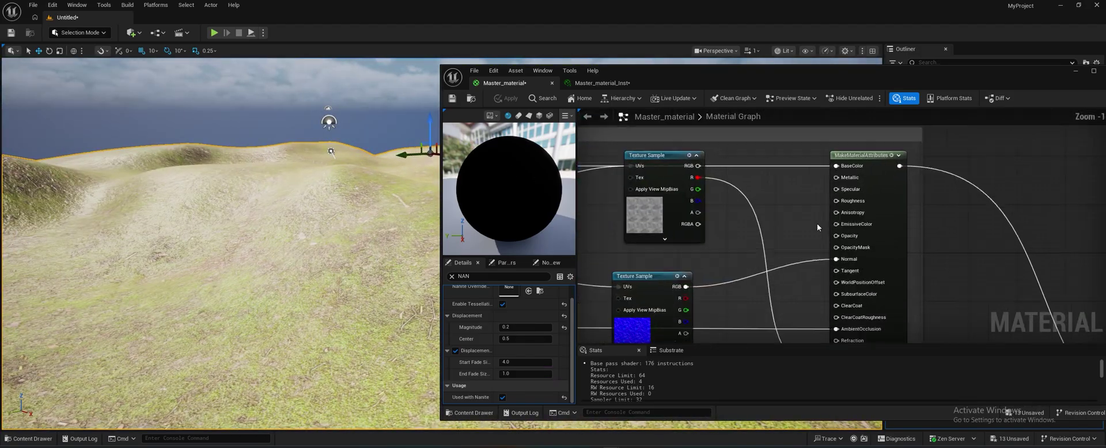
{"action": "scroll", "coordinate": [817, 224], "scroll_direction": "up", "scroll_amount": 1}
{"action": "right_click_drag", "start_coordinate": [817, 223], "coordinate": [851, 242]}
{"action": "key", "text": "1"}
{"action": "left_click", "coordinate": [786, 189]}
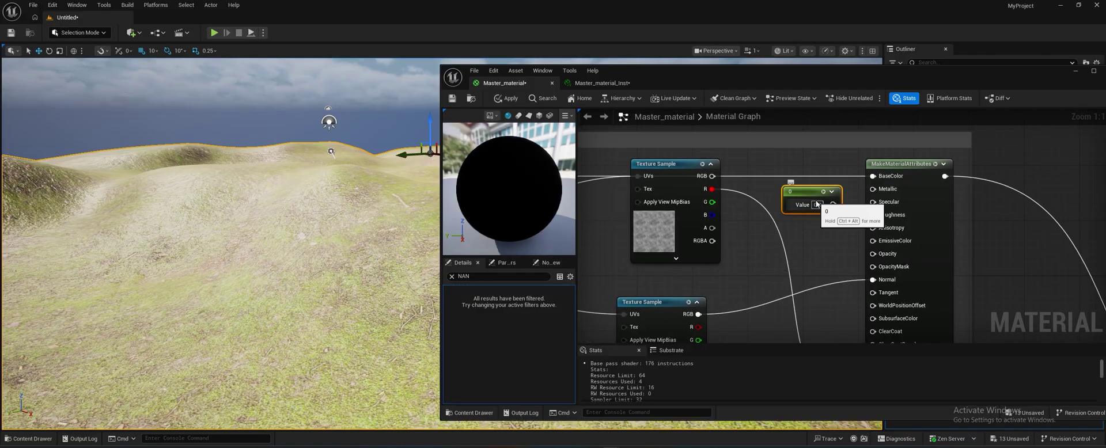
{"action": "left_click_drag", "start_coordinate": [833, 204], "coordinate": [865, 204]}
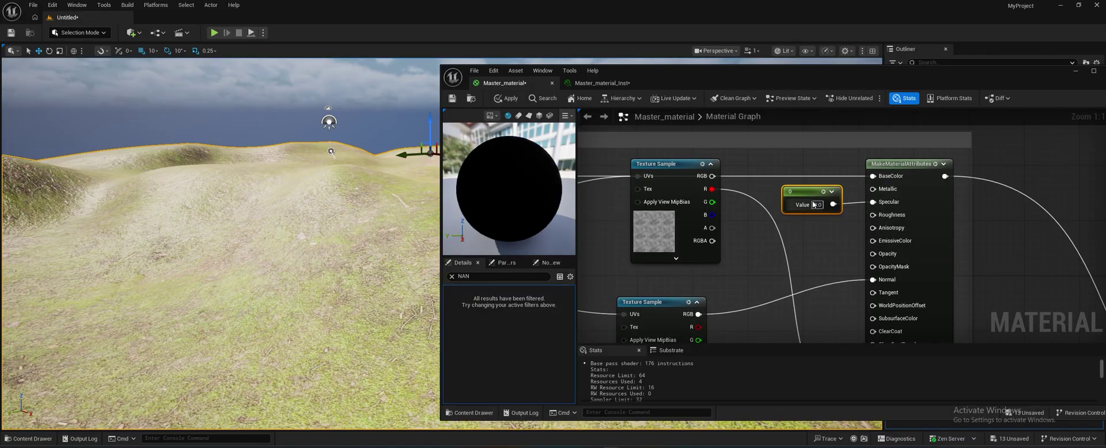
- Add another constant of 0 and connect it to Specular on the TEX2 group's MakeMaterialAttributes node
{"action": "right_click_drag", "start_coordinate": [838, 245], "coordinate": [745, 275]}
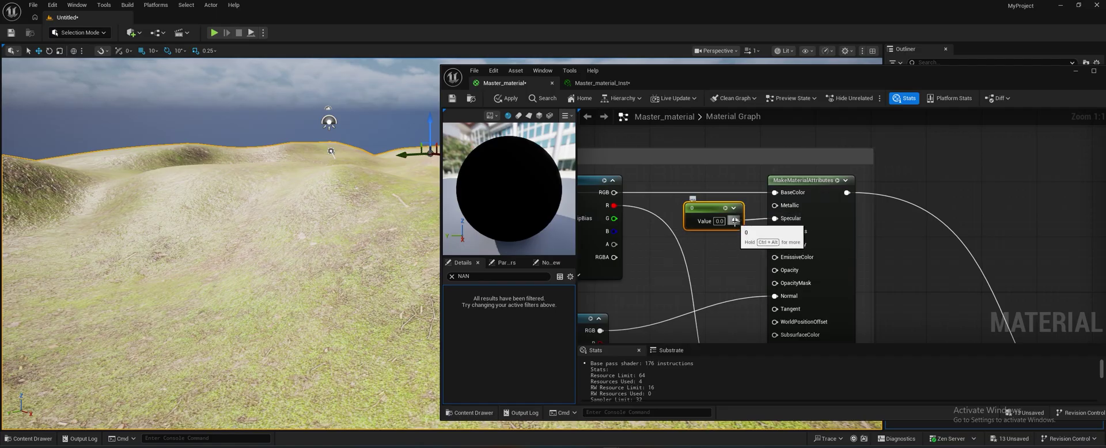
{"action": "right_click_drag", "start_coordinate": [737, 251], "coordinate": [737, 115]}
{"action": "mouse_move", "coordinate": [734, 232]}
{"action": "right_mouse_down"}
{"action": "mouse_move", "coordinate": [756, 106]}
{"action": "mouse_move", "coordinate": [763, 151]}
{"action": "right_mouse_up"}
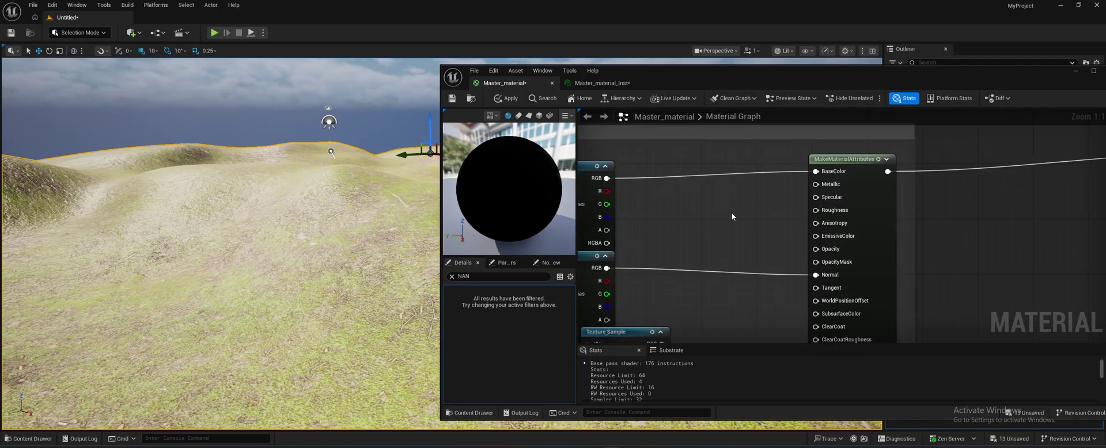
{"action": "left_click", "coordinate": [732, 217]}
{"action": "left_click_drag", "start_coordinate": [779, 231], "coordinate": [815, 197]}
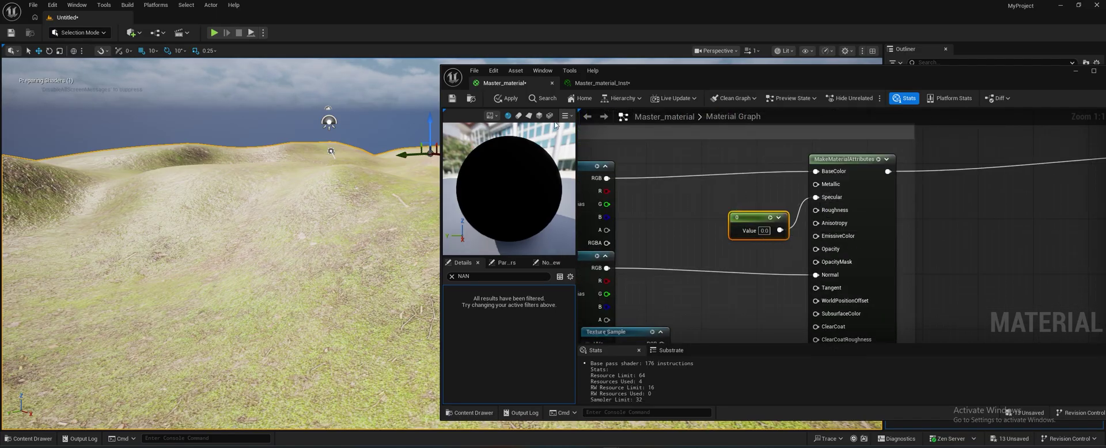
- Apply and save the master material with its specular constants, minimize its editor and inspect the landscape from above
{"action": "left_click", "coordinate": [504, 97]}
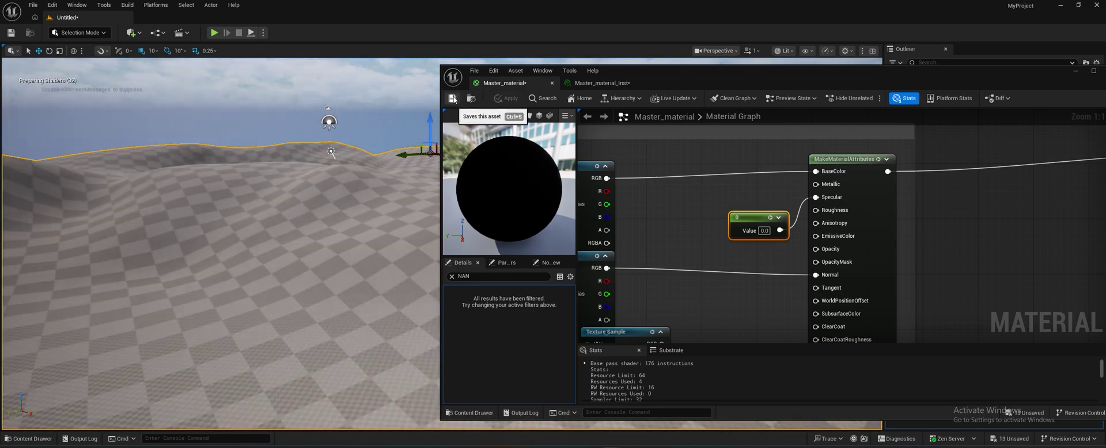
{"action": "left_click", "coordinate": [454, 99]}
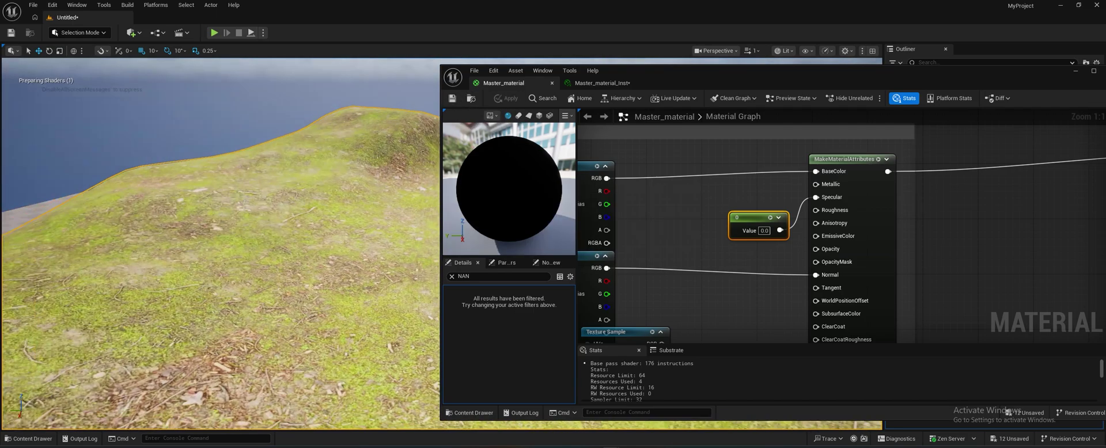
{"action": "right_click_drag", "start_coordinate": [221, 242], "coordinate": [222, 222]}
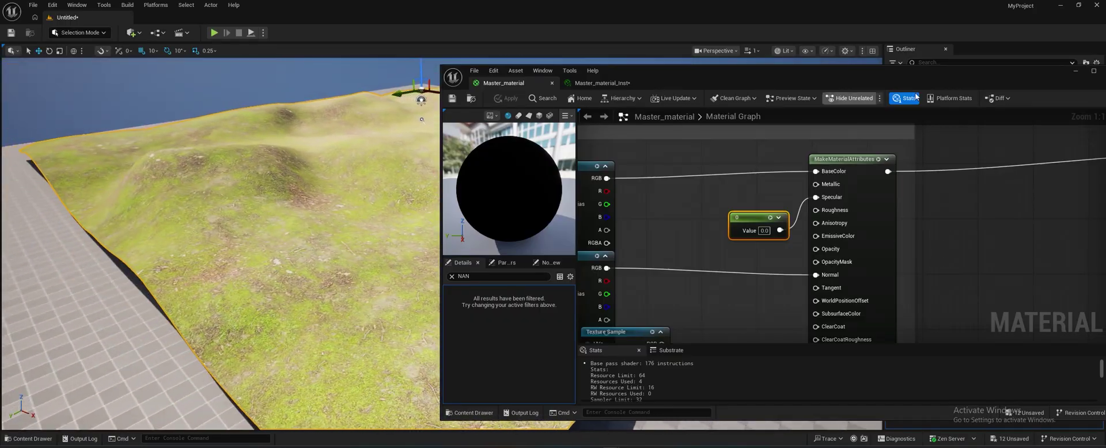
{"action": "left_click", "coordinate": [1073, 72]}
{"action": "right_click_drag", "start_coordinate": [576, 230], "coordinate": [604, 248]}
{"action": "right_click_drag", "start_coordinate": [442, 241], "coordinate": [442, 242]}
{"action": "right_click_drag", "start_coordinate": [548, 211], "coordinate": [570, 211]}
- Examine the two-texture landscape up close in Landscape mode
{"action": "left_click", "coordinate": [28, 438]}
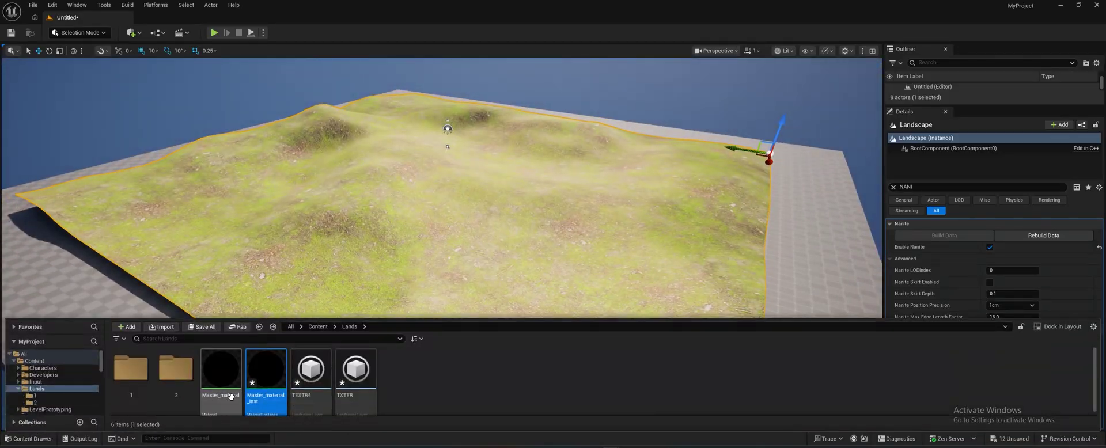
{"action": "left_click", "coordinate": [394, 202]}
{"action": "left_click", "coordinate": [81, 34]}
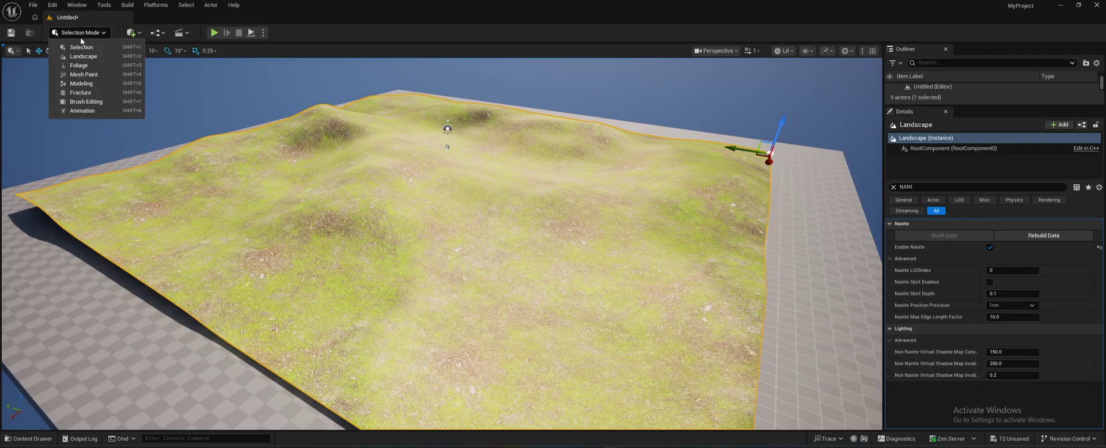
{"action": "left_click", "coordinate": [84, 56]}
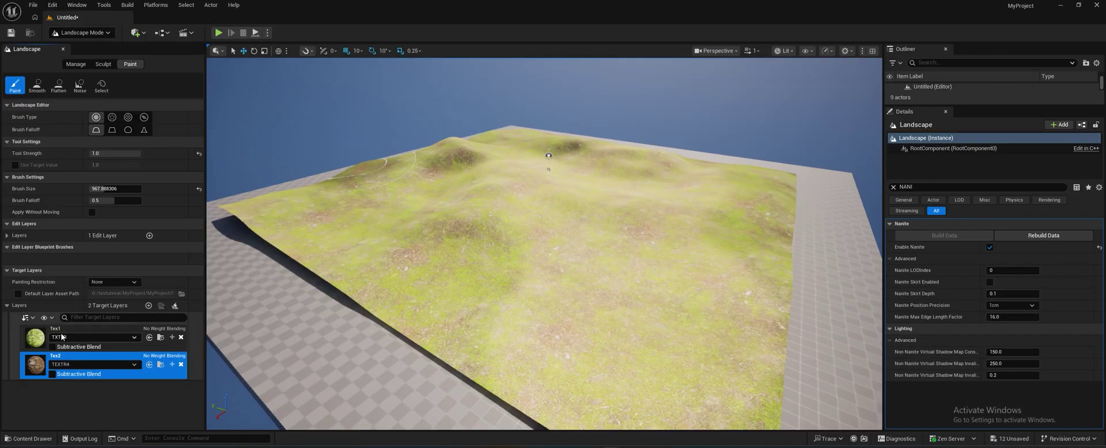
{"action": "left_click_drag", "start_coordinate": [392, 224], "coordinate": [369, 206]}
{"action": "mouse_move", "coordinate": [367, 220]}
{"action": "right_mouse_down"}
{"action": "mouse_move", "coordinate": [356, 124]}
{"action": "mouse_move", "coordinate": [376, 220]}
{"action": "right_mouse_up"}
{"action": "key", "text": "w"}
{"action": "left_click_drag", "start_coordinate": [436, 302], "coordinate": [509, 248]}
{"action": "mouse_move", "coordinate": [602, 227]}
{"action": "right_mouse_down"}
{"action": "mouse_move", "coordinate": [604, 314]}
{"action": "mouse_move", "coordinate": [668, 225]}
{"action": "mouse_move", "coordinate": [653, 202]}
{"action": "mouse_move", "coordinate": [651, 224]}
{"action": "mouse_move", "coordinate": [603, 227]}
{"action": "right_mouse_up"}
{"action": "key", "text": "w"}
- Return to Selection mode, enlarge the Outliner and raise PlayerStart above the landscape surface
{"action": "left_click", "coordinate": [88, 32]}
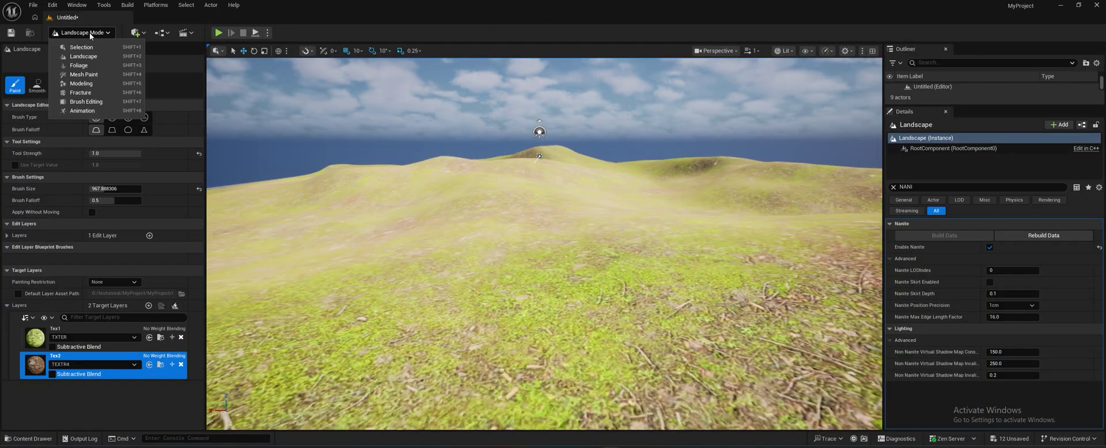
{"action": "left_click", "coordinate": [86, 48]}
{"action": "left_click", "coordinate": [330, 112]}
{"action": "right_click_drag", "start_coordinate": [447, 177], "coordinate": [308, 180]}
{"action": "key", "text": "s"}
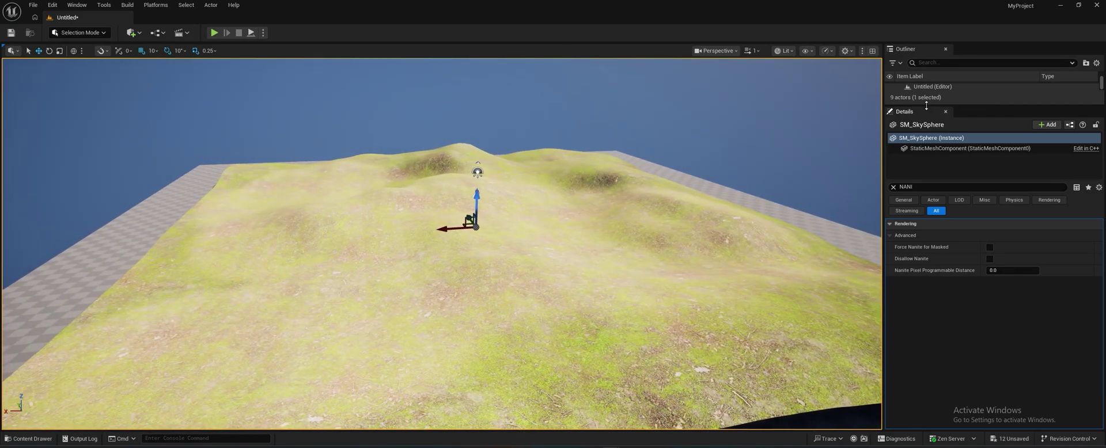
{"action": "left_click_drag", "start_coordinate": [917, 106], "coordinate": [942, 242]}
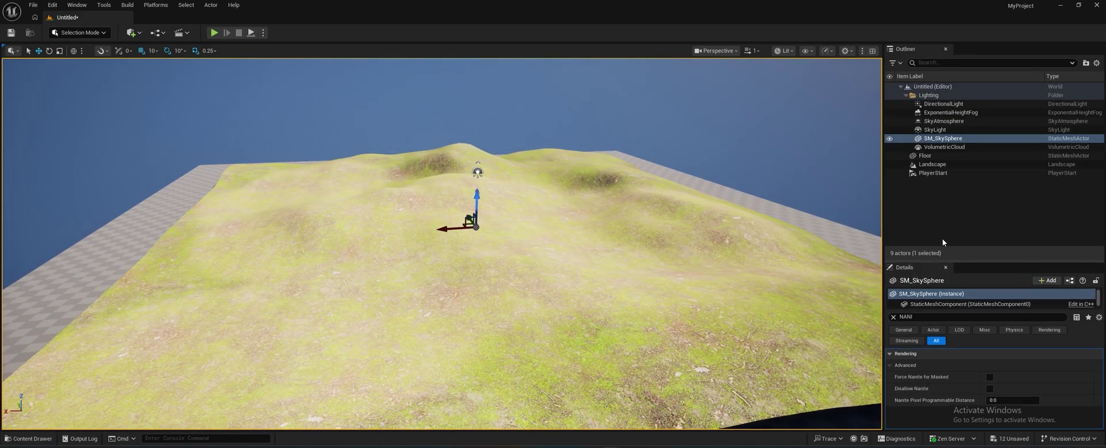
{"action": "left_click", "coordinate": [933, 173]}
{"action": "left_click_drag", "start_coordinate": [476, 192], "coordinate": [496, 128]}
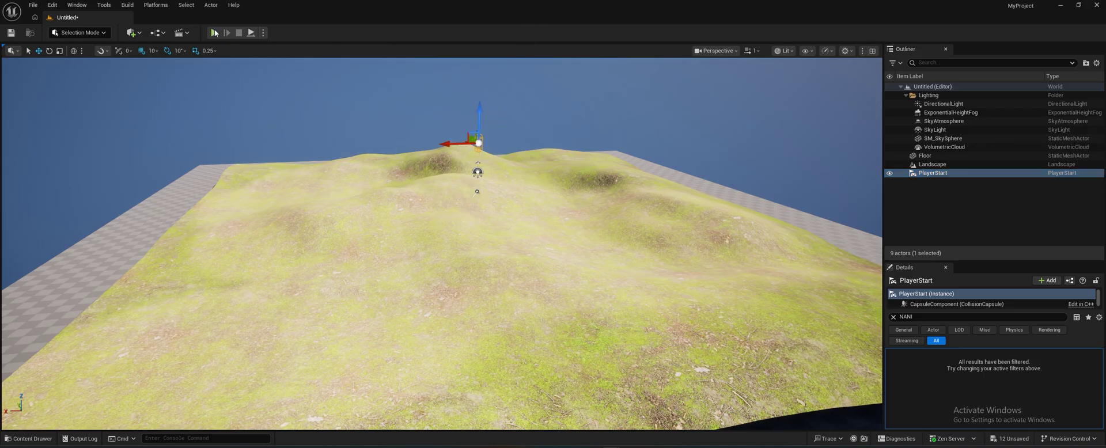
- Play-test the level by running the character across the landscape, stop the session and view the terrain from above
{"action": "left_click", "coordinate": [215, 33]}
{"action": "key", "text": "w"}
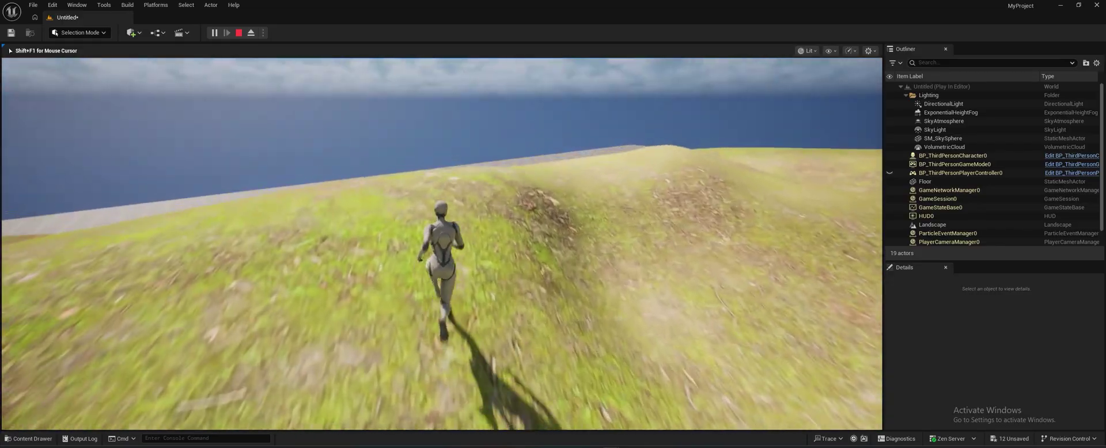
{"action": "key", "text": "w"}
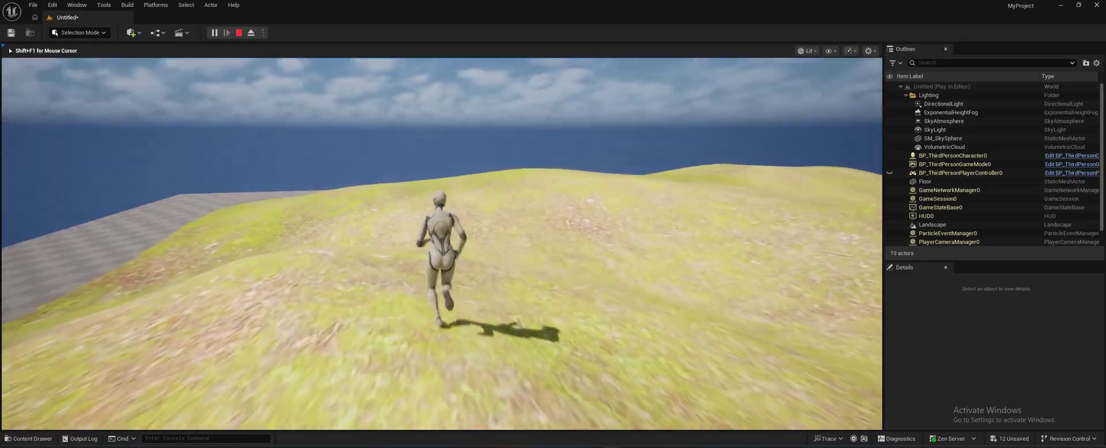
{"action": "key", "text": "Escape"}
{"action": "key", "text": "s"}
{"action": "right_click_drag", "start_coordinate": [442, 244], "coordinate": [444, 294]}
{"action": "key", "text": "s"}
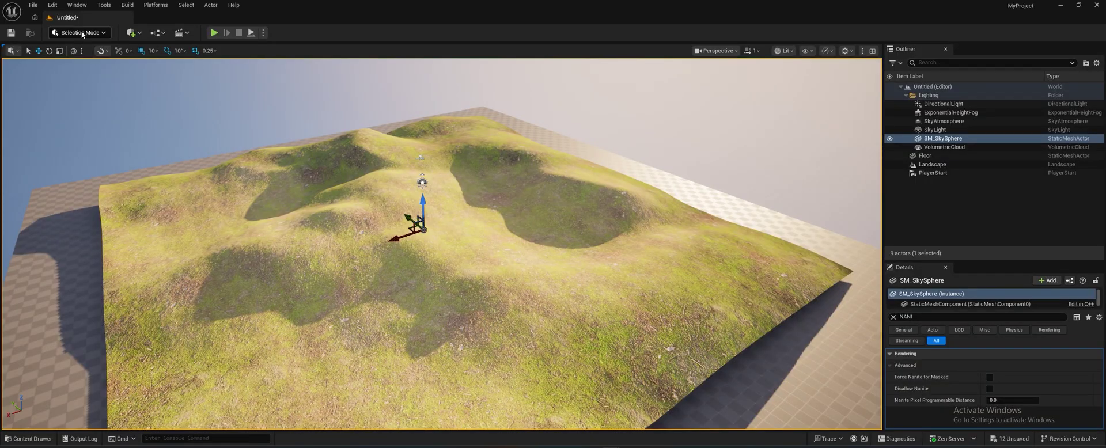
- Bring up the Master_material editor maximized and move the output node closer to the Landscape Layer Blend node
{"action": "left_click", "coordinate": [32, 439]}
{"action": "mouse_move", "coordinate": [603, 443]}
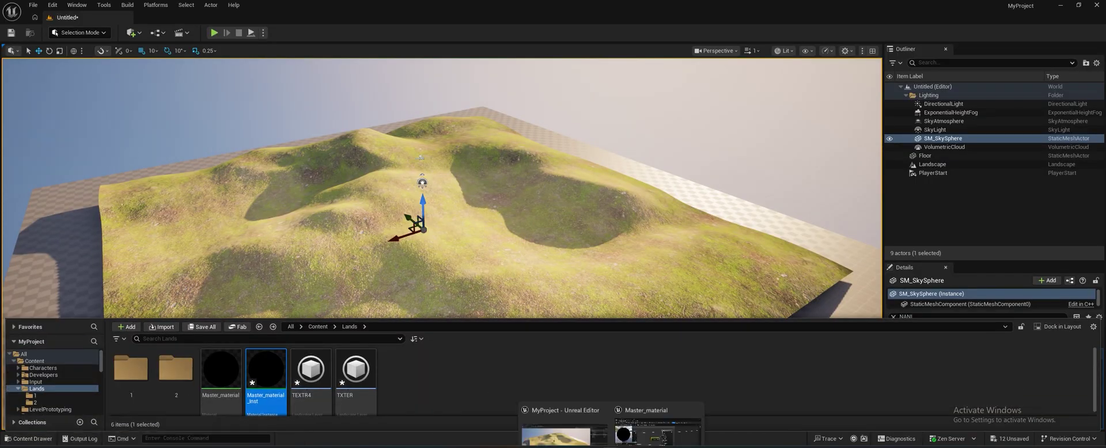
{"action": "left_click", "coordinate": [655, 409]}
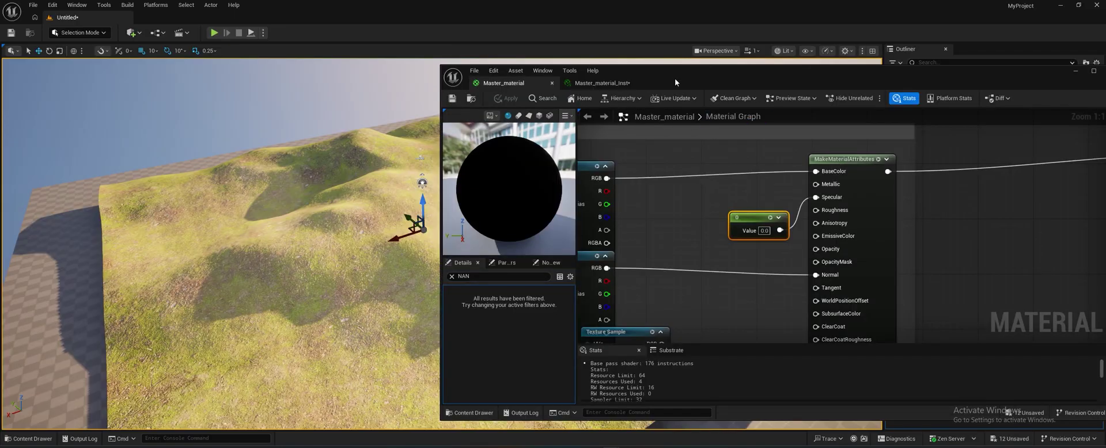
{"action": "double_click", "coordinate": [676, 82]}
{"action": "right_click_drag", "start_coordinate": [563, 145], "coordinate": [438, 229]}
{"action": "scroll", "coordinate": [732, 273], "scroll_direction": "down", "scroll_amount": 3}
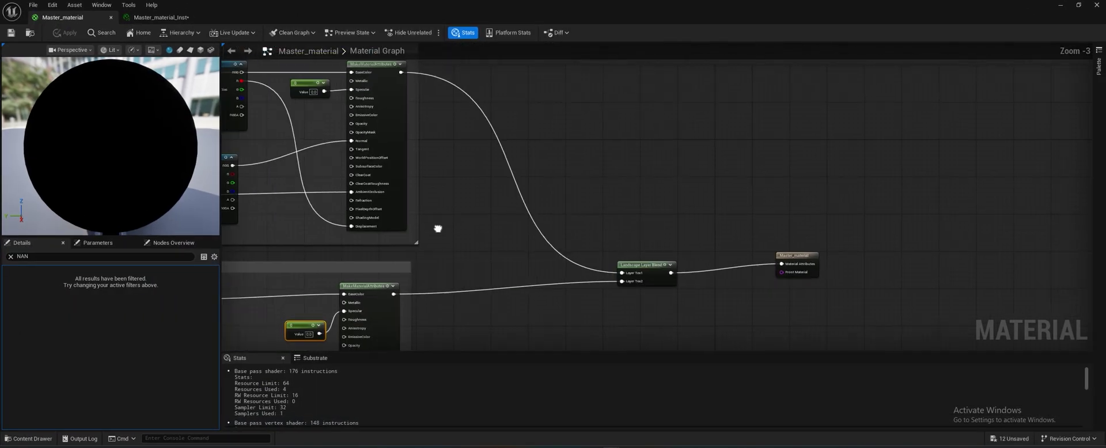
{"action": "scroll", "coordinate": [636, 237], "scroll_direction": "up", "scroll_amount": 2}
{"action": "right_click_drag", "start_coordinate": [684, 237], "coordinate": [558, 212]}
{"action": "scroll", "coordinate": [683, 238], "scroll_direction": "up", "scroll_amount": 1}
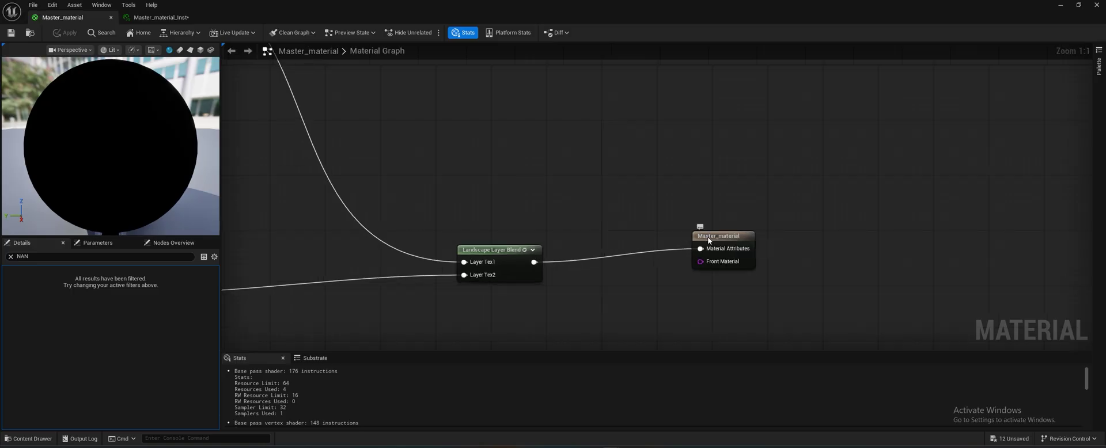
{"action": "left_click_drag", "start_coordinate": [704, 237], "coordinate": [629, 246]}
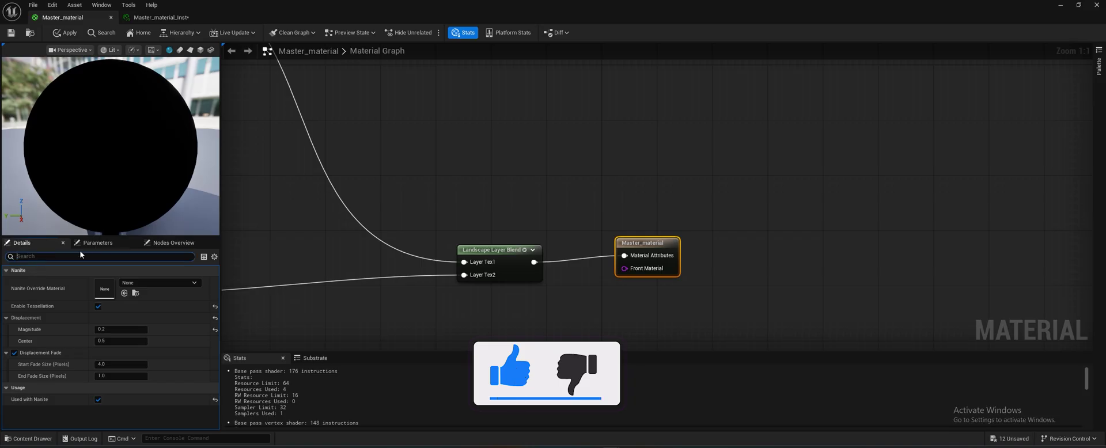
- Clear the Details filter and review the Use Material Attributes setting and the Landscape Layer Blend connections
{"action": "scroll", "coordinate": [81, 254], "scroll_direction": "up", "scroll_amount": 10}
{"action": "right_click_drag", "start_coordinate": [460, 165], "coordinate": [487, 173]}
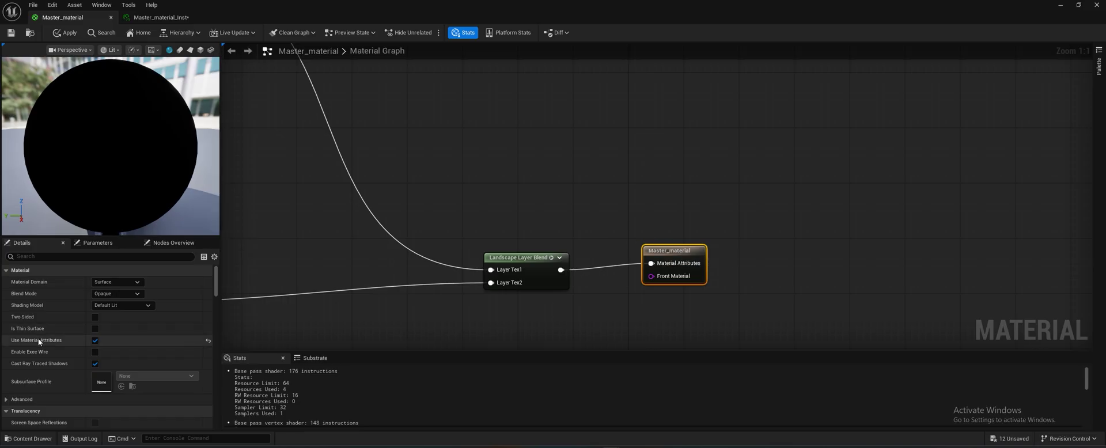
{"action": "right_click_drag", "start_coordinate": [513, 255], "coordinate": [584, 271]}
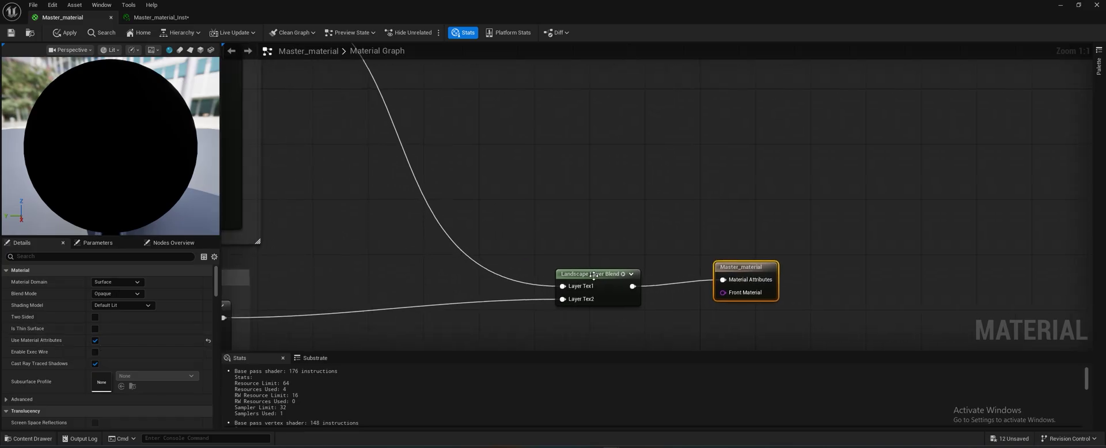
{"action": "right_click_drag", "start_coordinate": [497, 193], "coordinate": [641, 191]}
{"action": "right_click_drag", "start_coordinate": [697, 317], "coordinate": [656, 249]}
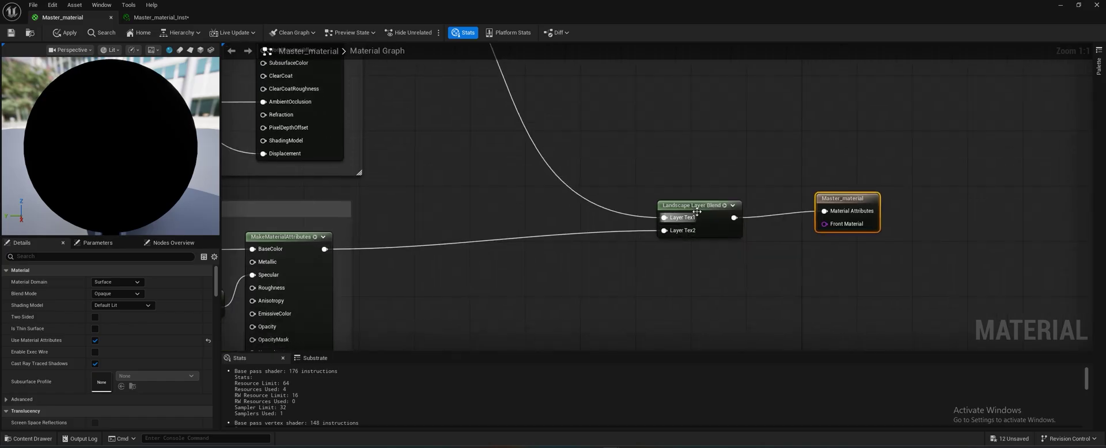
- Review the TEX1 group's MakeMaterialAttributes inputs, texture samples and tiling control nodes
{"action": "right_click_drag", "start_coordinate": [598, 169], "coordinate": [845, 273]}
{"action": "right_click_drag", "start_coordinate": [604, 161], "coordinate": [622, 303]}
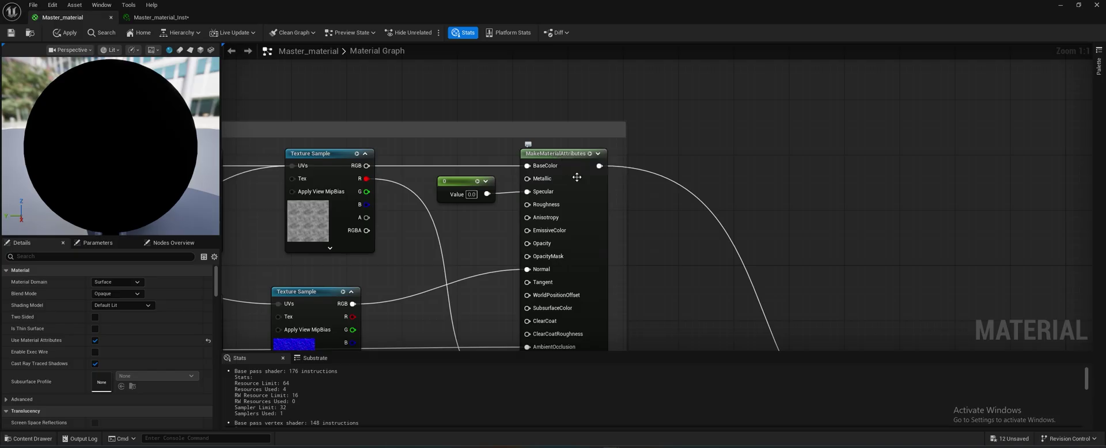
{"action": "right_click_drag", "start_coordinate": [577, 177], "coordinate": [561, 1]}
{"action": "scroll", "coordinate": [564, 302], "scroll_direction": "down", "scroll_amount": 1}
{"action": "right_click_drag", "start_coordinate": [516, 151], "coordinate": [675, 168]}
{"action": "right_click_drag", "start_coordinate": [399, 78], "coordinate": [427, 184]}
{"action": "right_click_drag", "start_coordinate": [439, 294], "coordinate": [485, 304]}
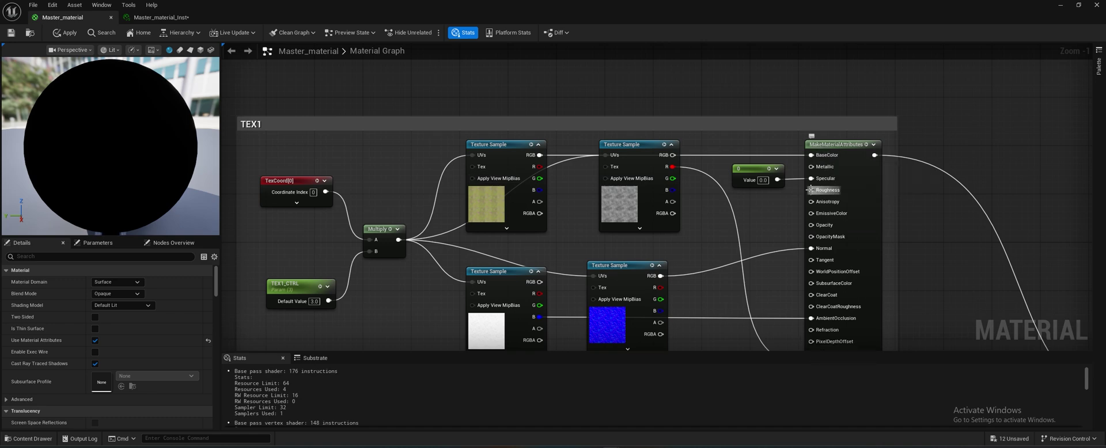
{"action": "right_click_drag", "start_coordinate": [814, 176], "coordinate": [769, 107]}
{"action": "right_click_drag", "start_coordinate": [346, 141], "coordinate": [423, 196]}
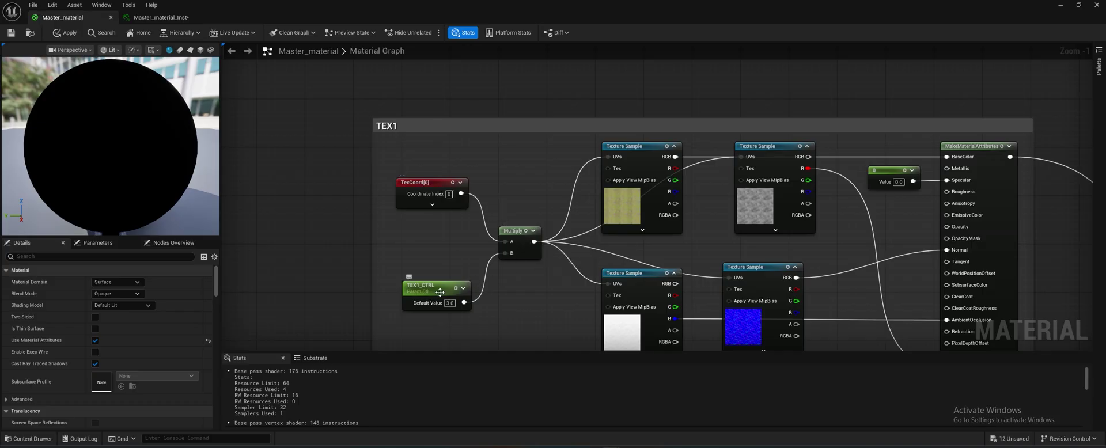
{"action": "right_click_drag", "start_coordinate": [440, 292], "coordinate": [405, 186]}
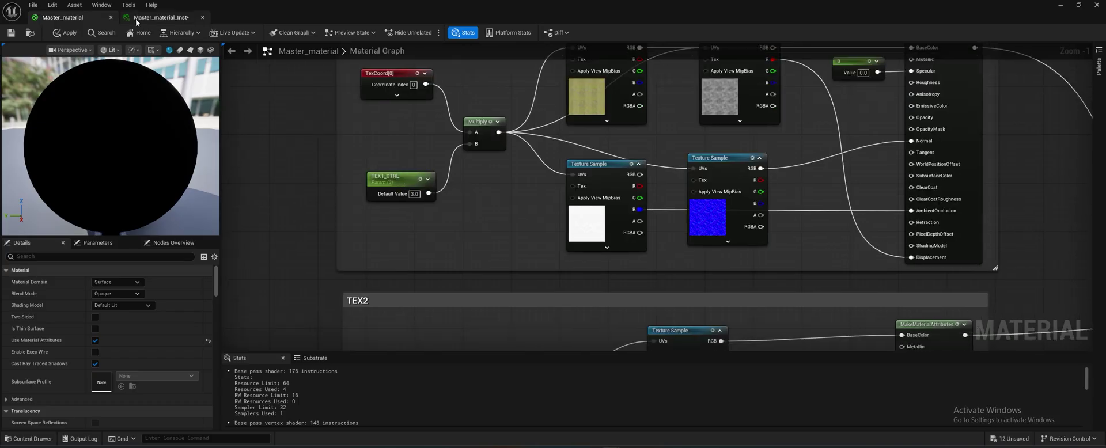
- Check the tiling parameters in Master_material_Inst, return to Master_material and minimize the material editor
{"action": "left_click", "coordinate": [146, 18]}
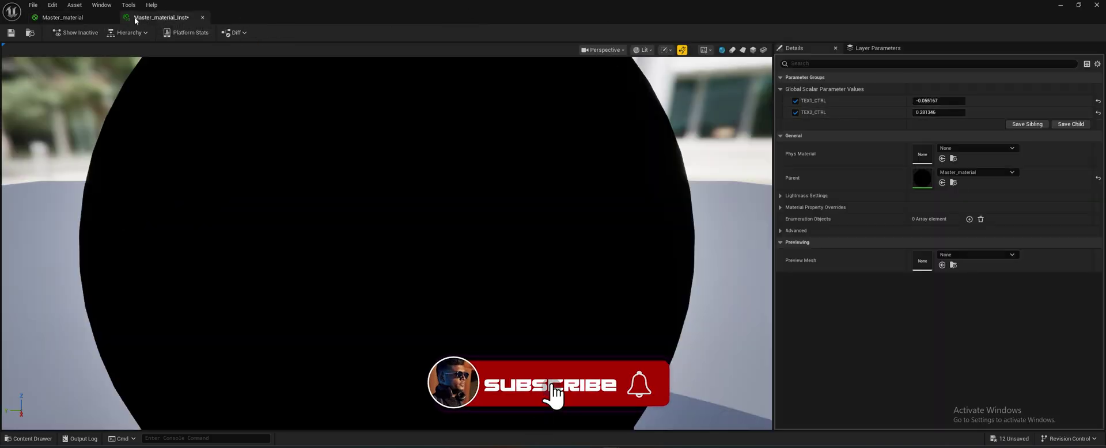
{"action": "left_click", "coordinate": [62, 18]}
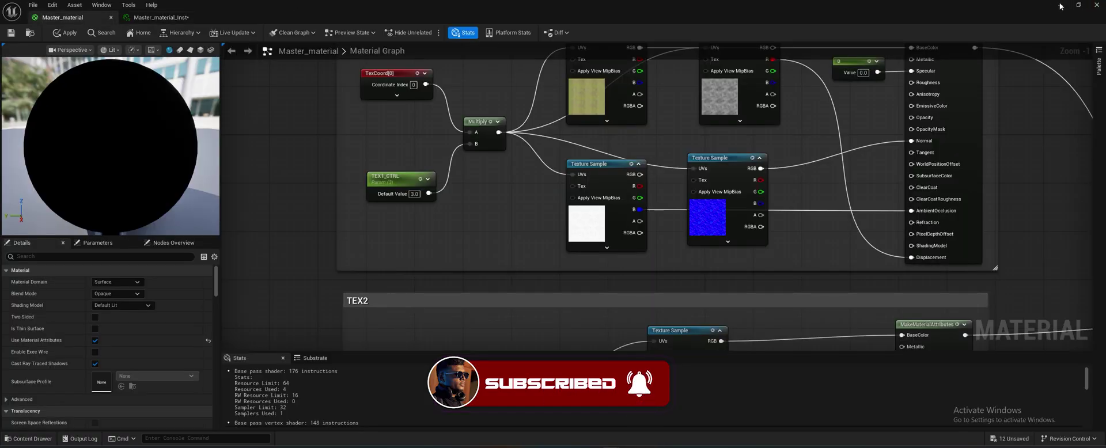
{"action": "left_click", "coordinate": [1060, 5]}
- Select the landscape, clear the Details filter and check its Landscape Material assignment
{"action": "left_click", "coordinate": [29, 439]}
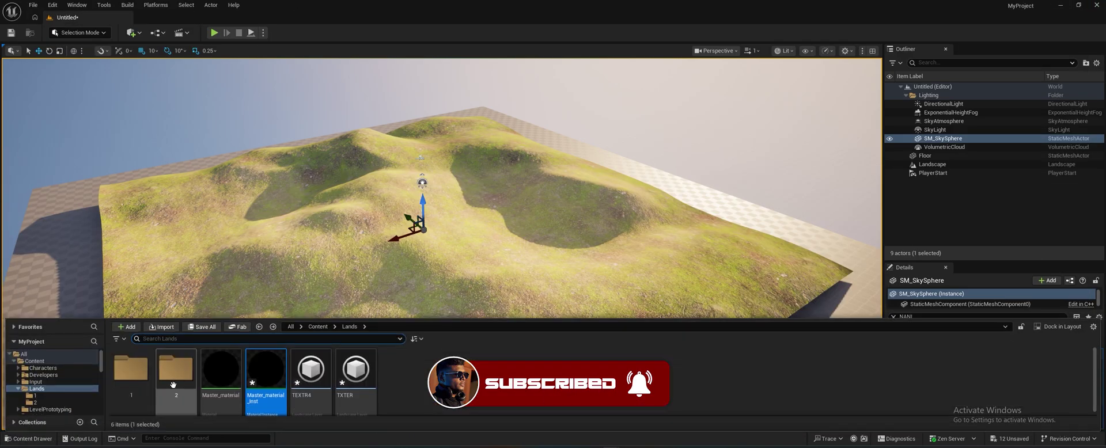
{"action": "left_click", "coordinate": [656, 215]}
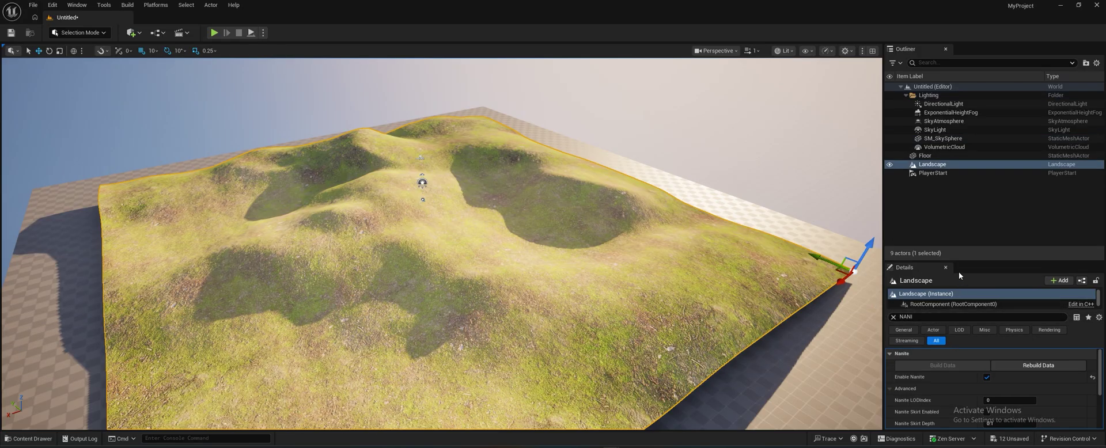
{"action": "left_click_drag", "start_coordinate": [957, 262], "coordinate": [951, 130]}
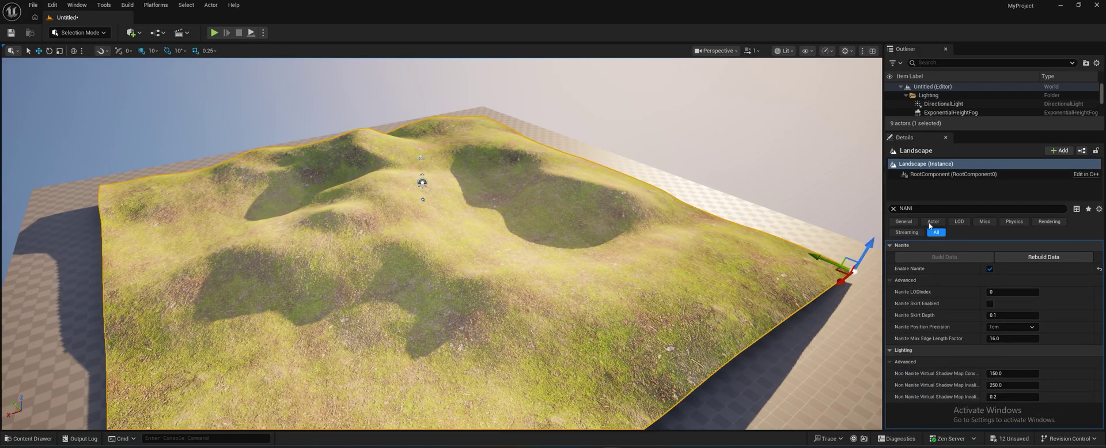
{"action": "key", "text": "BackSpace"}
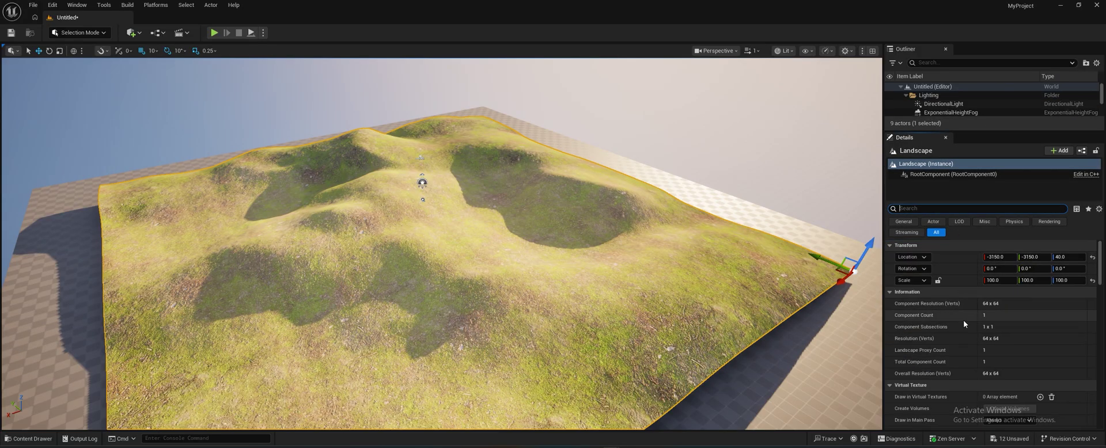
{"action": "scroll", "coordinate": [963, 334], "scroll_direction": "down", "scroll_amount": 10}
{"action": "scroll", "coordinate": [965, 354], "scroll_direction": "down", "scroll_amount": 3}
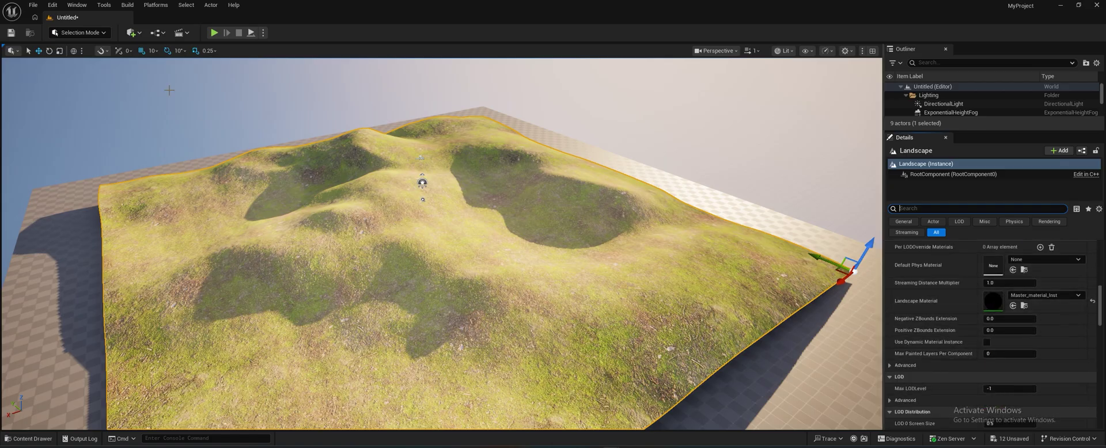
- Switch to Landscape mode and select the Tex1 and Tex2 target layers in turn, leaving Tex2 active for painting
{"action": "left_click", "coordinate": [58, 36]}
{"action": "left_click", "coordinate": [72, 56]}
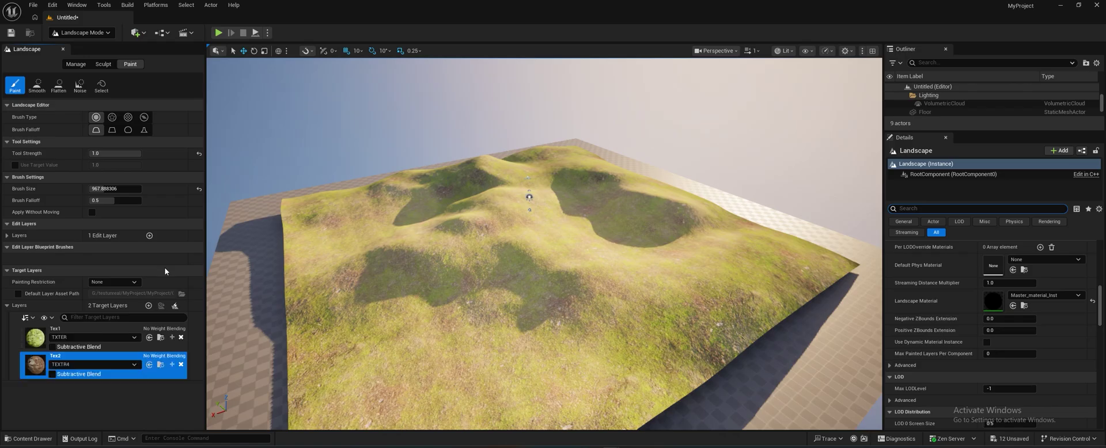
{"action": "left_click", "coordinate": [32, 341]}
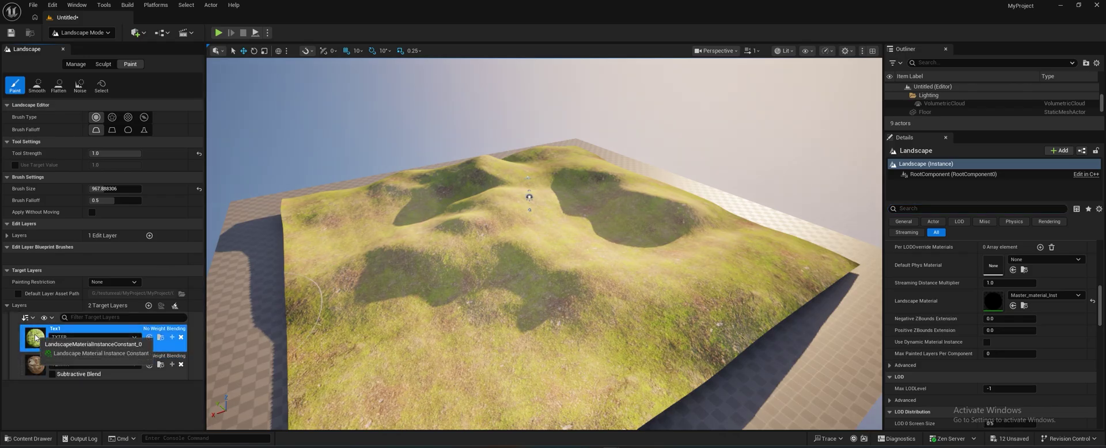
{"action": "left_click", "coordinate": [35, 364]}
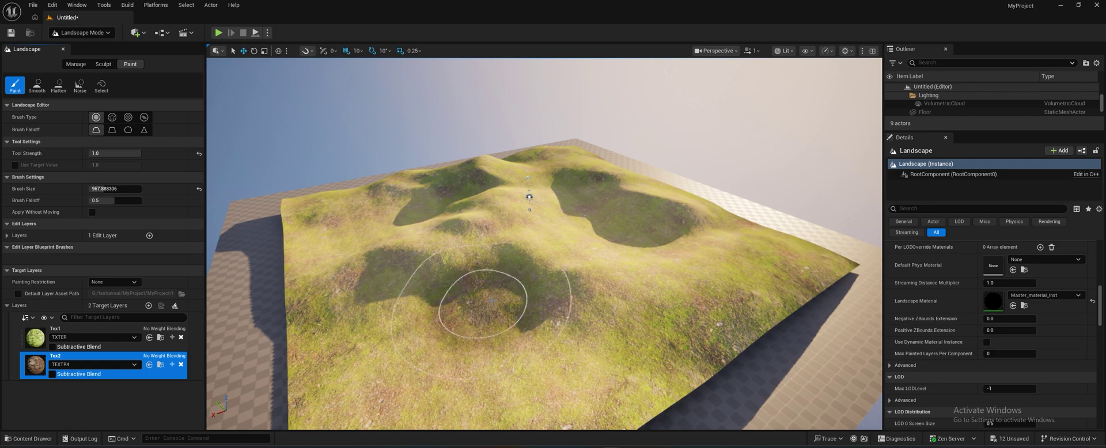
- Leave Landscape painting and return the level editor to Selection mode
{"action": "mouse_move", "coordinate": [682, 314]}
{"action": "right_mouse_down"}
{"action": "mouse_move", "coordinate": [651, 326]}
{"action": "mouse_move", "coordinate": [668, 350]}
{"action": "right_mouse_up"}
{"action": "key", "text": "w"}
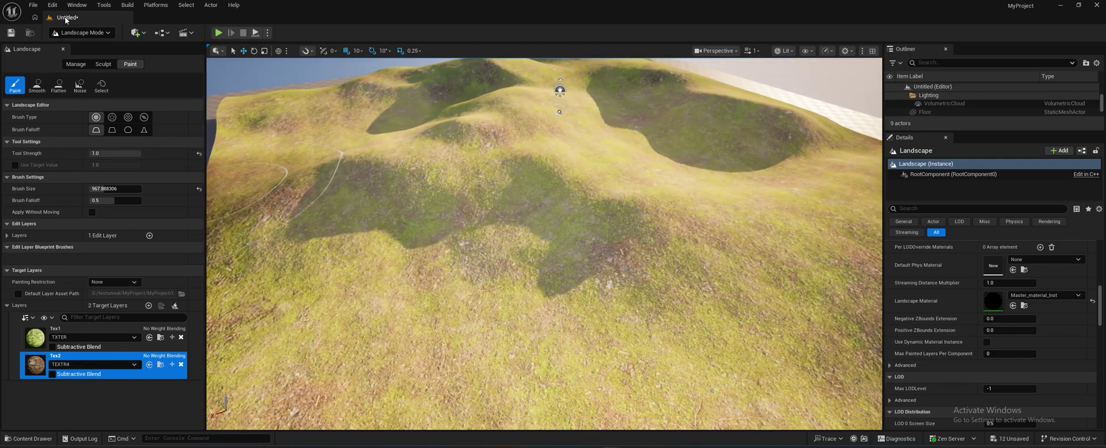
{"action": "left_click", "coordinate": [80, 33]}
{"action": "left_click", "coordinate": [79, 46]}
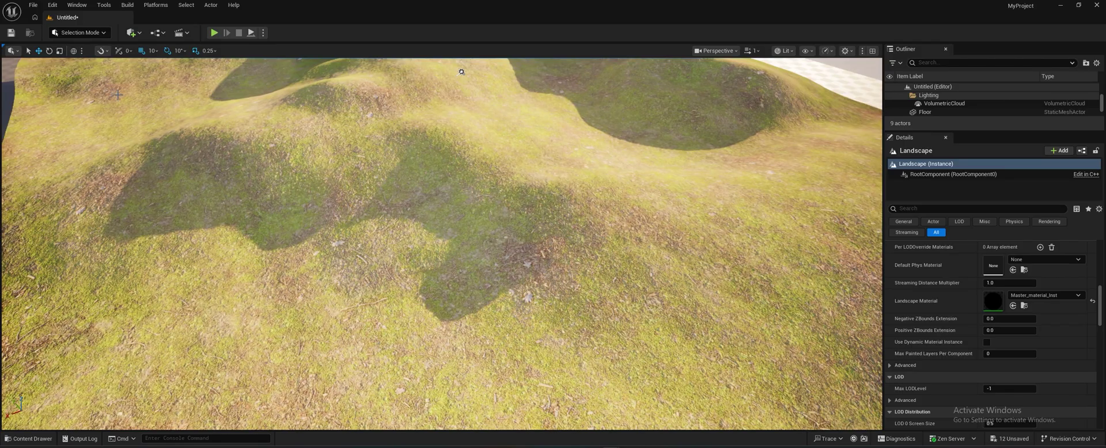
- Examine the painted landscape's hills, hollows and texture blending from close up and from several overview angles
{"action": "right_click_drag", "start_coordinate": [624, 240], "coordinate": [575, 219]}
{"action": "key", "text": "w"}
{"action": "scroll", "coordinate": [578, 277], "scroll_direction": "down", "scroll_amount": 5}
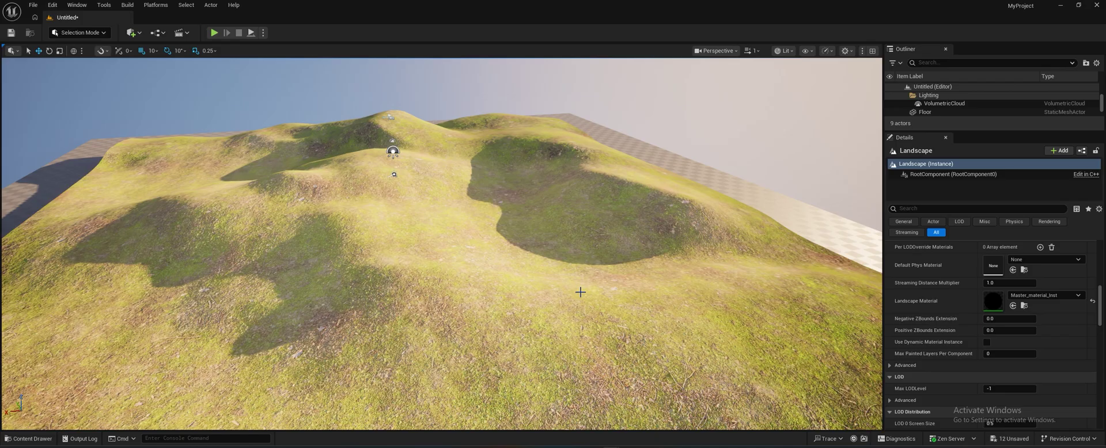
{"action": "key", "text": "d"}
{"action": "right_click_drag", "start_coordinate": [577, 276], "coordinate": [530, 285]}
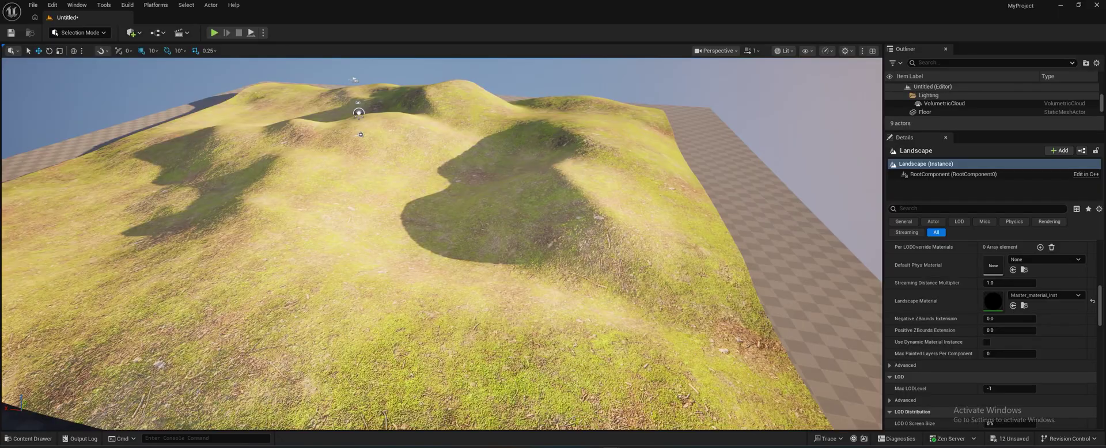
{"action": "right_click_drag", "start_coordinate": [555, 291], "coordinate": [478, 303]}
{"action": "key", "text": "w"}
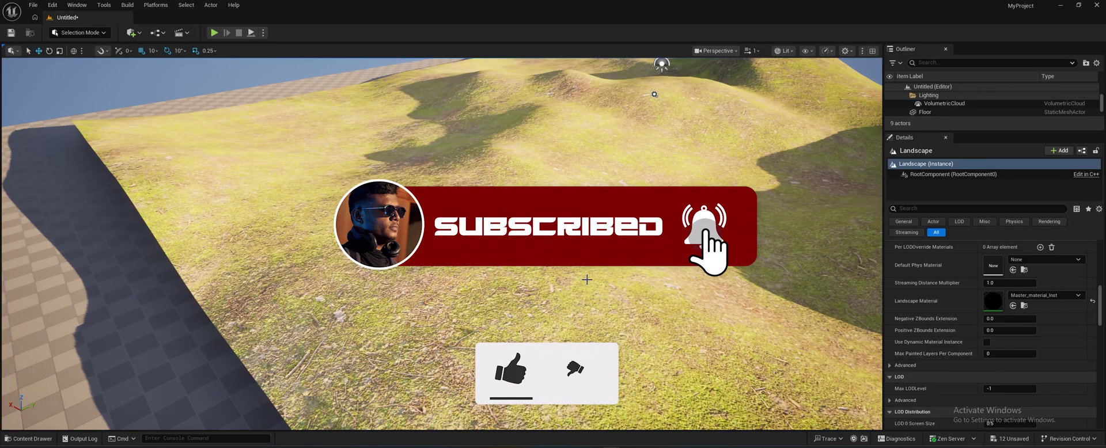
{"action": "scroll", "coordinate": [587, 279], "scroll_direction": "down", "scroll_amount": 6}
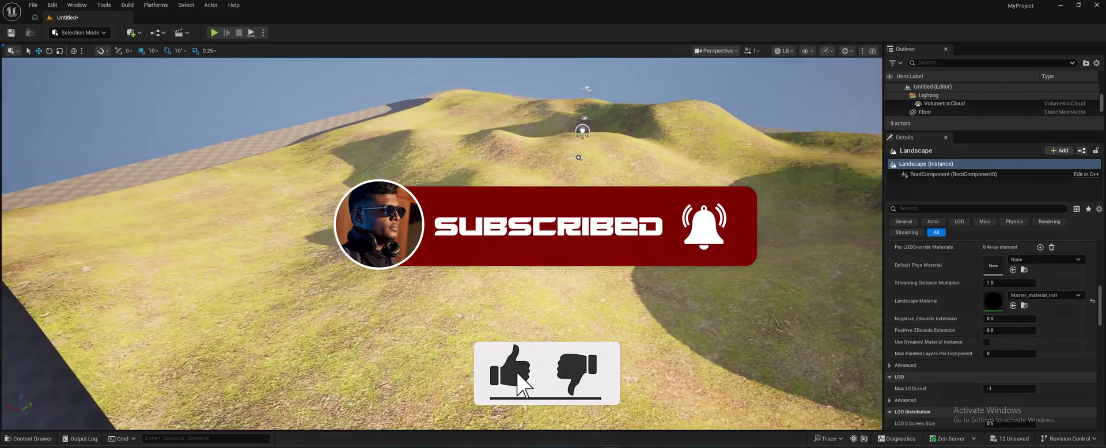
{"action": "right_click_drag", "start_coordinate": [587, 280], "coordinate": [631, 267]}
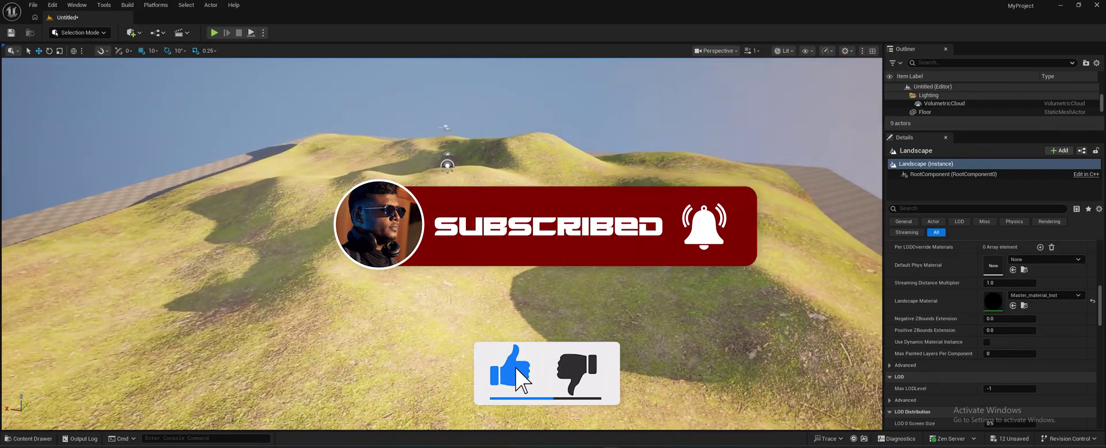
{"action": "scroll", "coordinate": [589, 260], "scroll_direction": "up", "scroll_amount": 5}
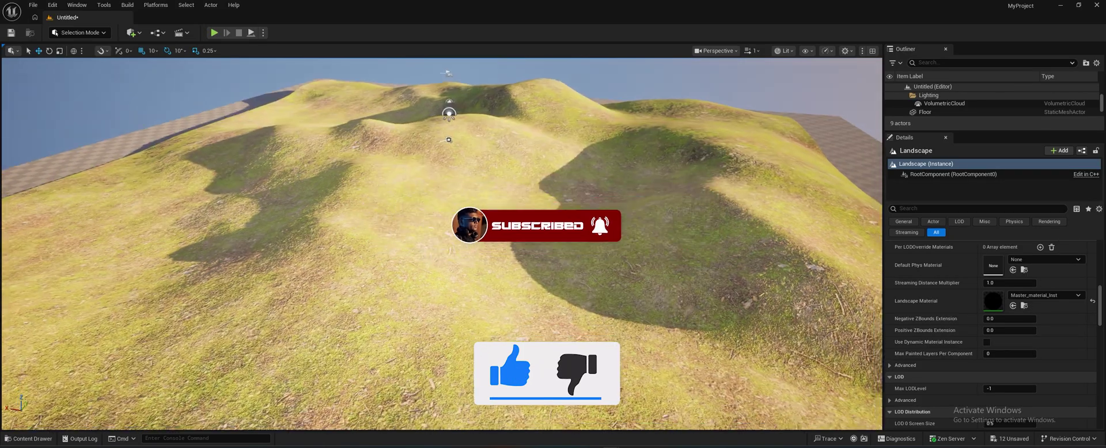